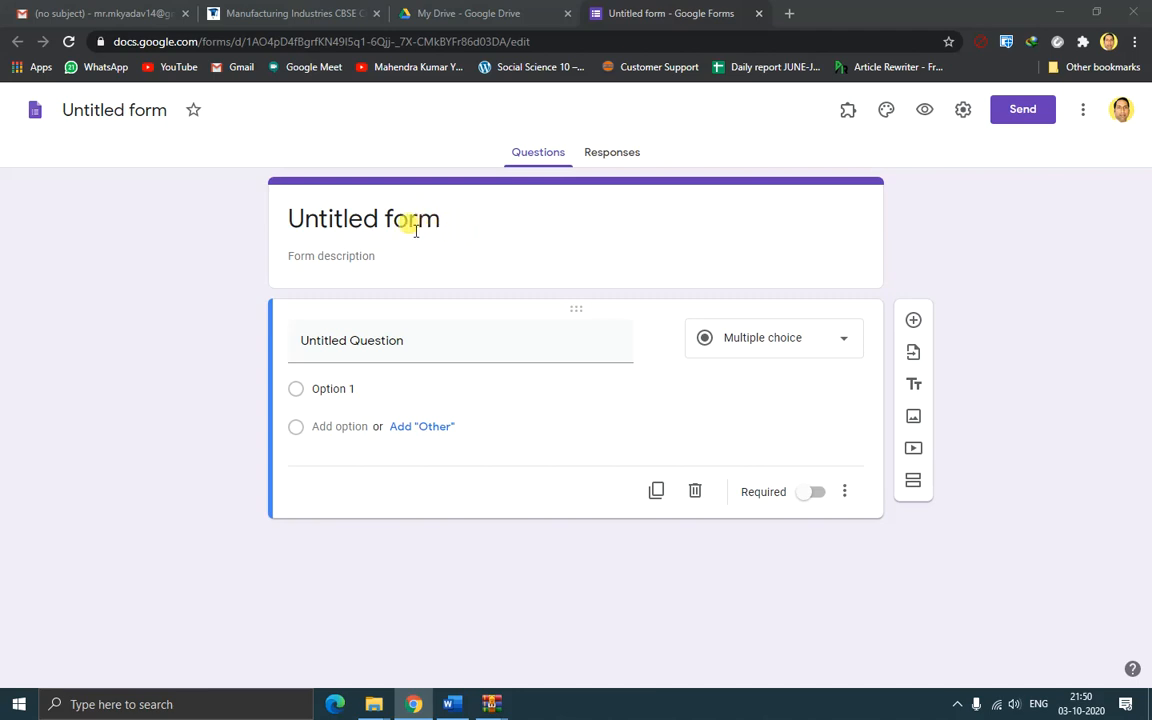
Replace the 'Untitled form' title with 'Monthly Test'
{"action": "left_click", "coordinate": [352, 222]}
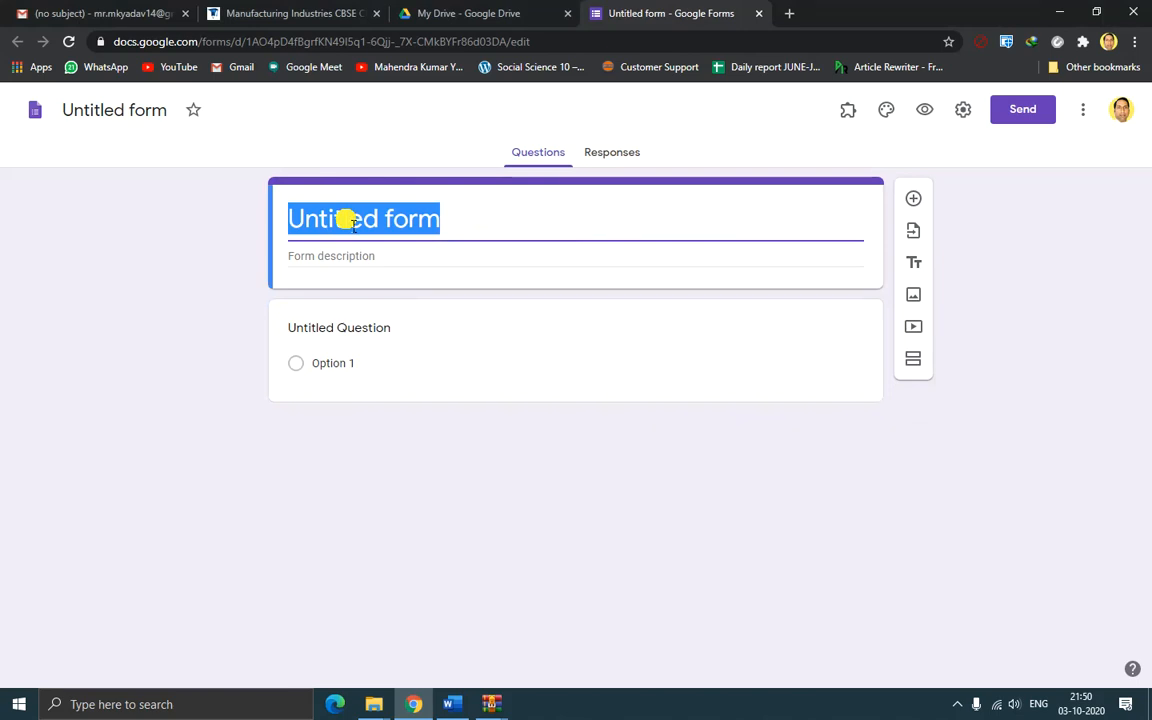
{"action": "type", "text": "Mo"}
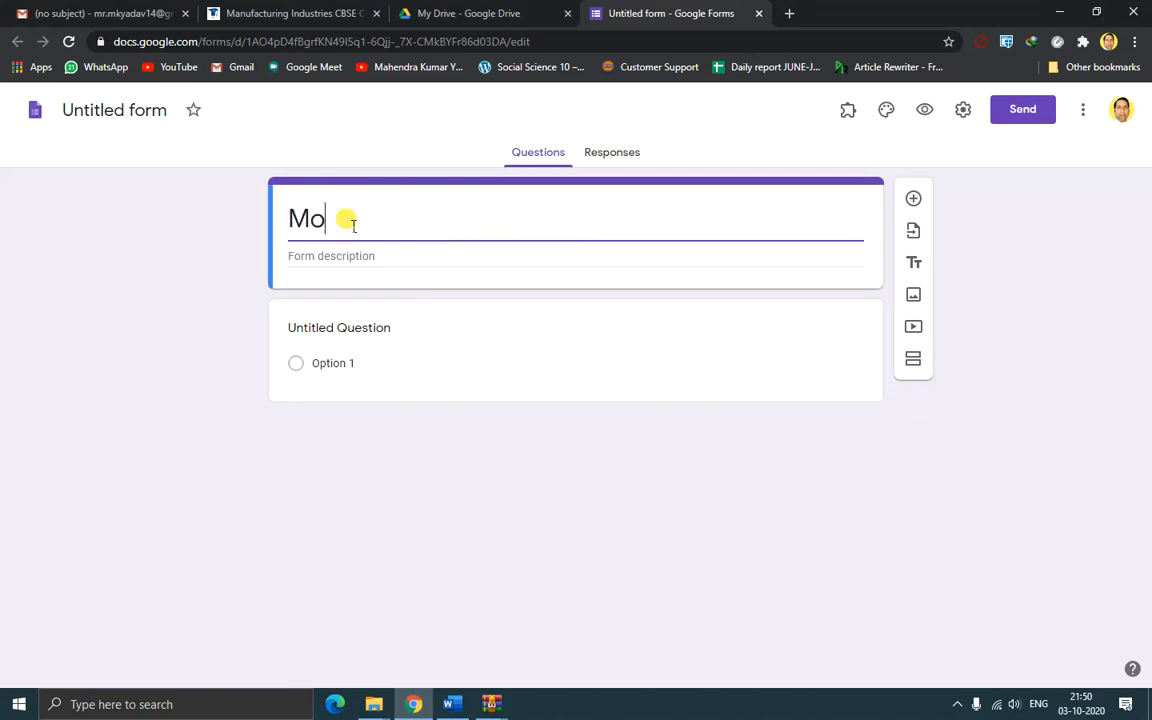
{"action": "type", "text": "nthly \\t"}
{"action": "key", "text": "BackSpace"}
{"action": "key", "text": "BackSpace"}
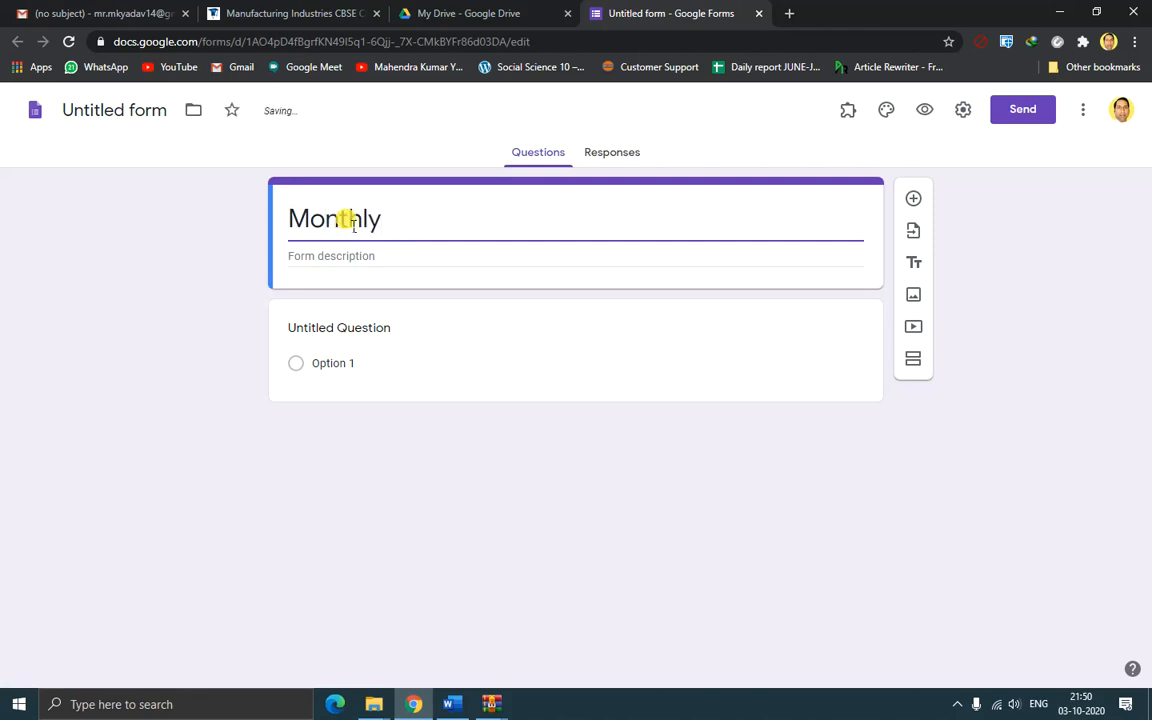
{"action": "type", "text": "Test"}
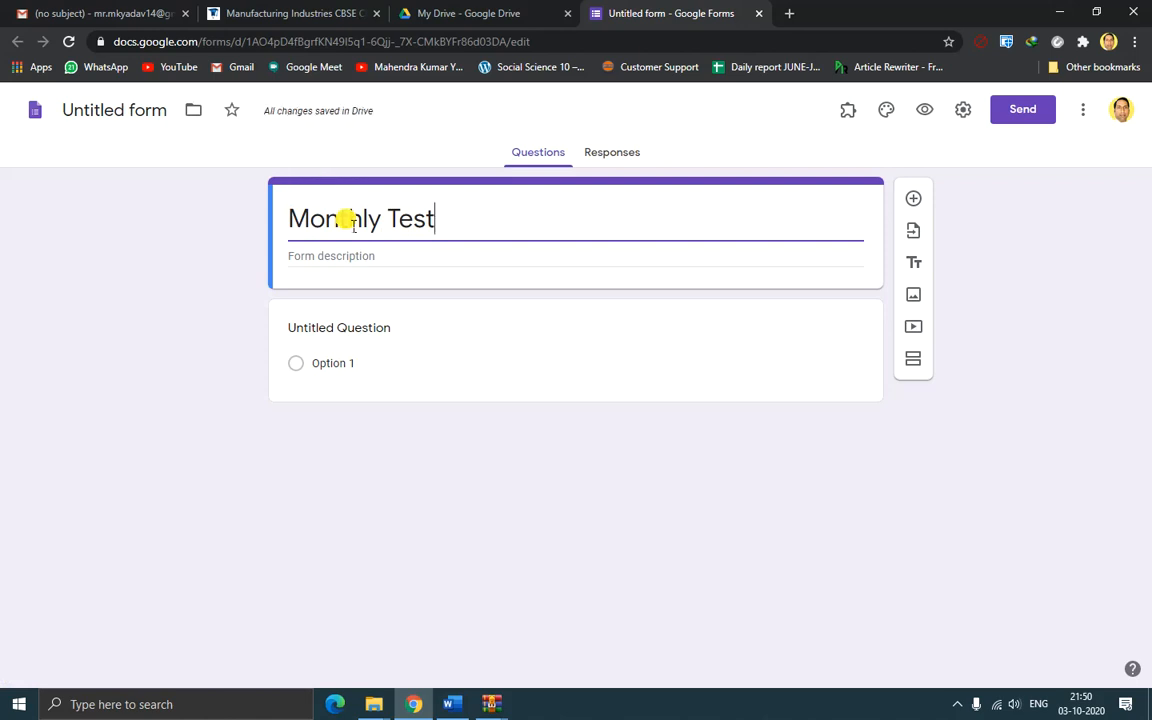
{"action": "key", "text": "Tab"}
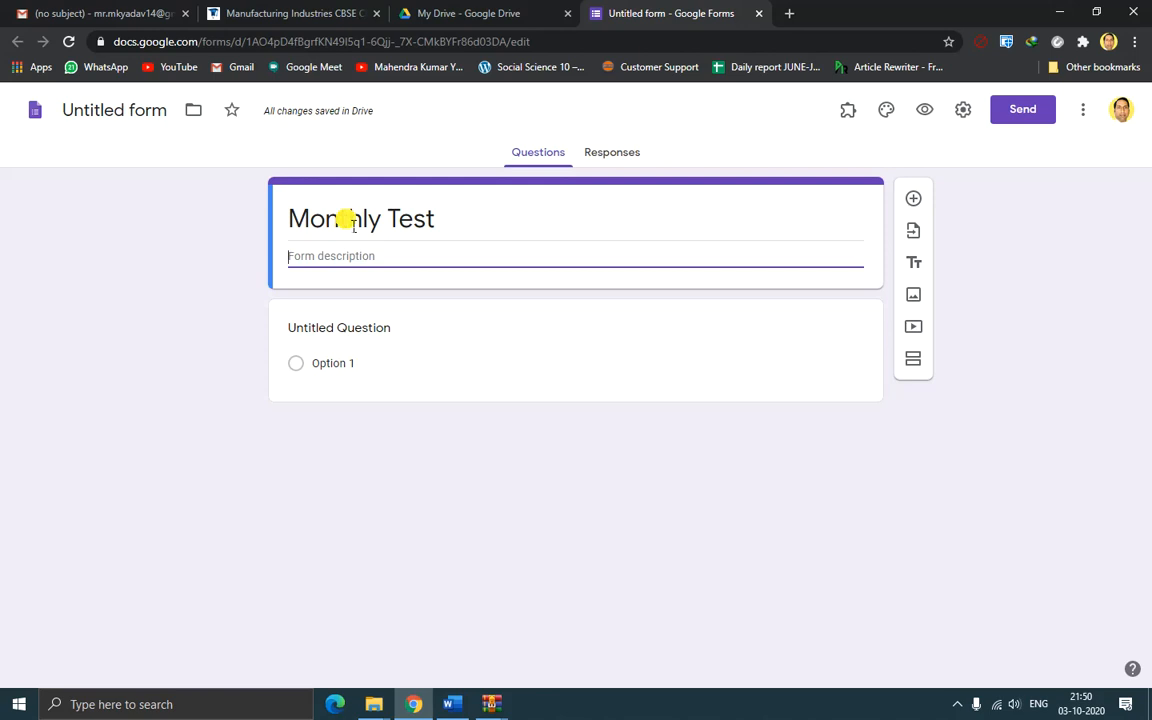
Enter the description 'Class: 10 Subject: Social Science Time: 30 minutes Max. Marks: 20'
{"action": "type", "text": "C"}
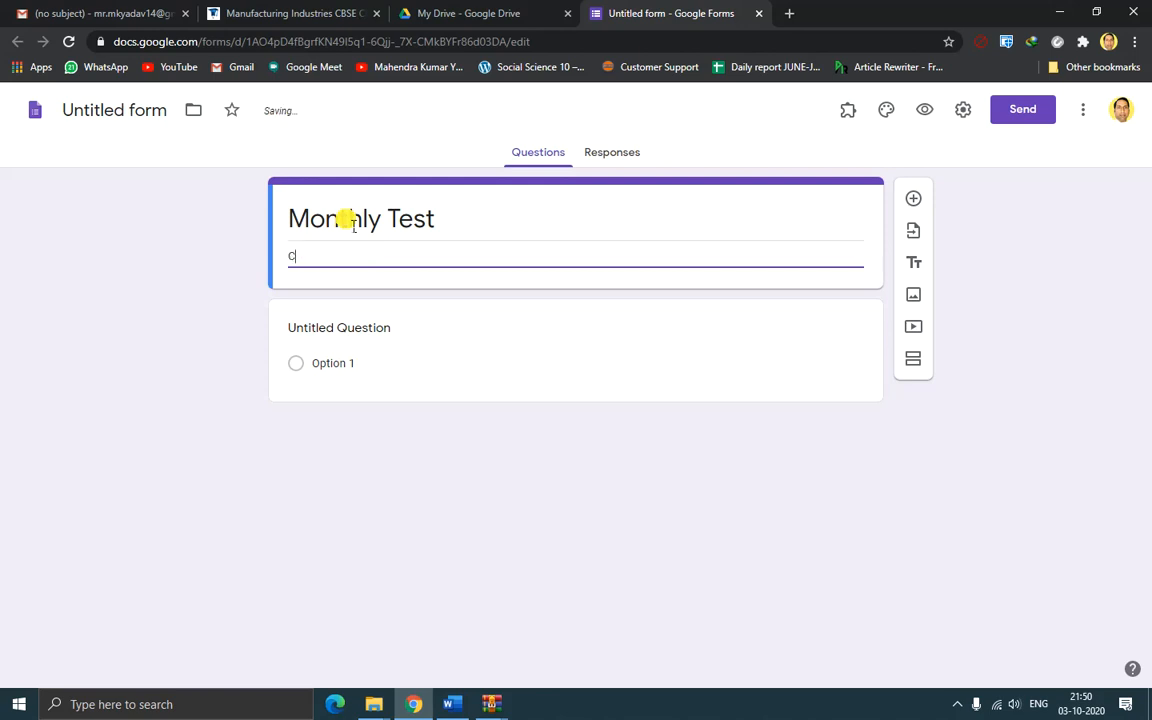
{"action": "type", "text": "lass: 10"}
{"action": "type", "text": "Subject: G"}
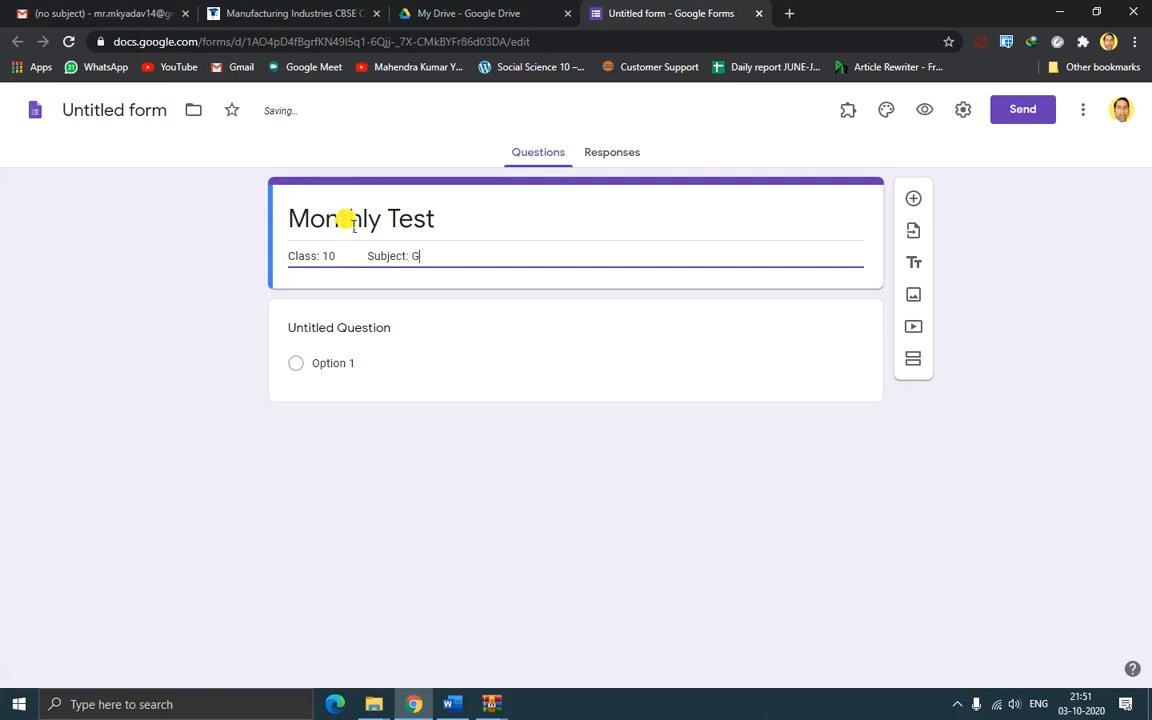
{"action": "key", "text": "BackSpace"}
{"action": "type", "text": "Social Science"}
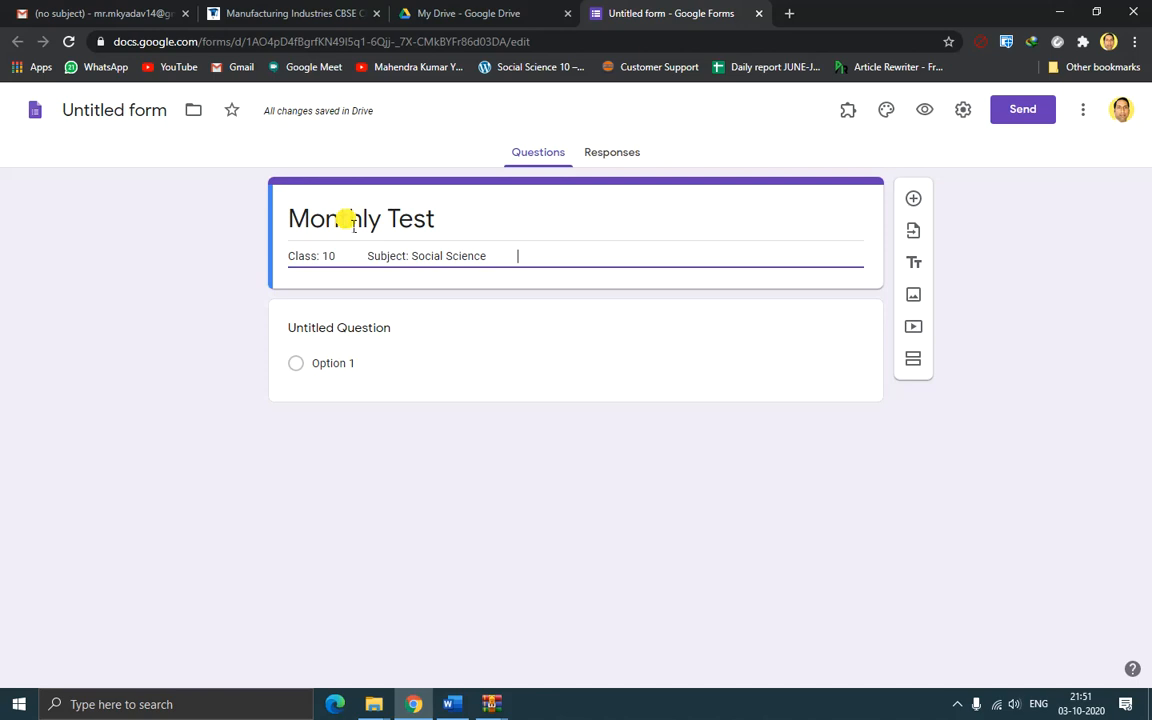
{"action": "type", "text": "Time: "}
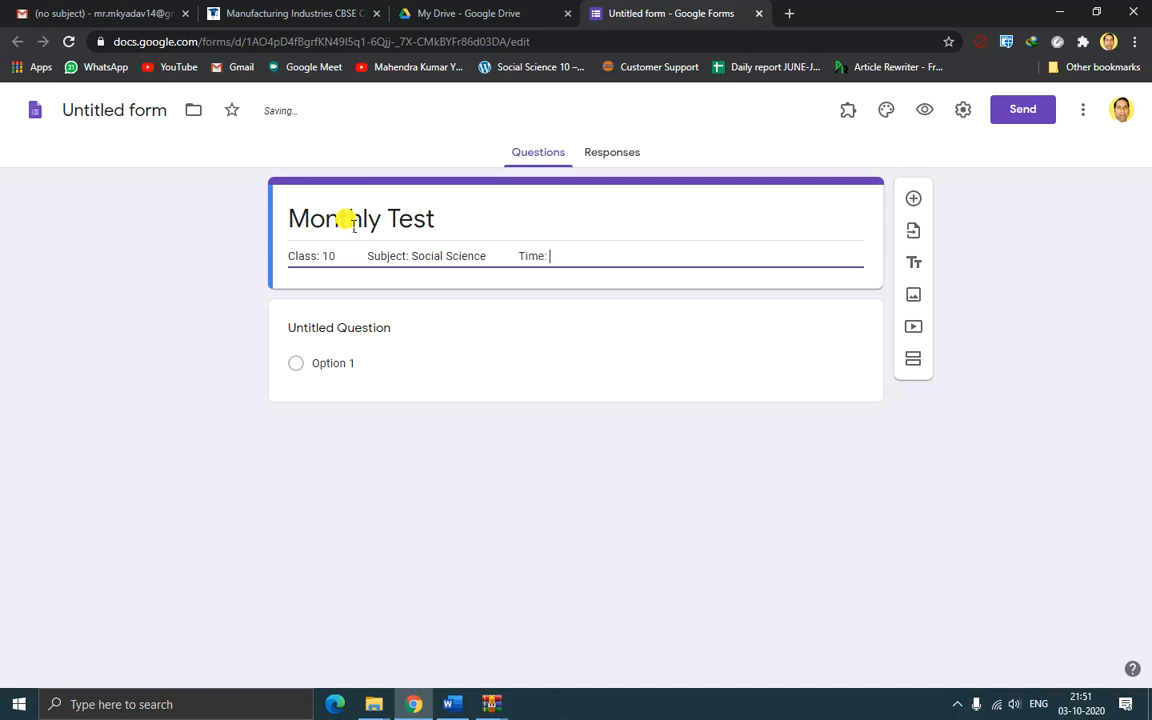
{"action": "type", "text": "30 minutes"}
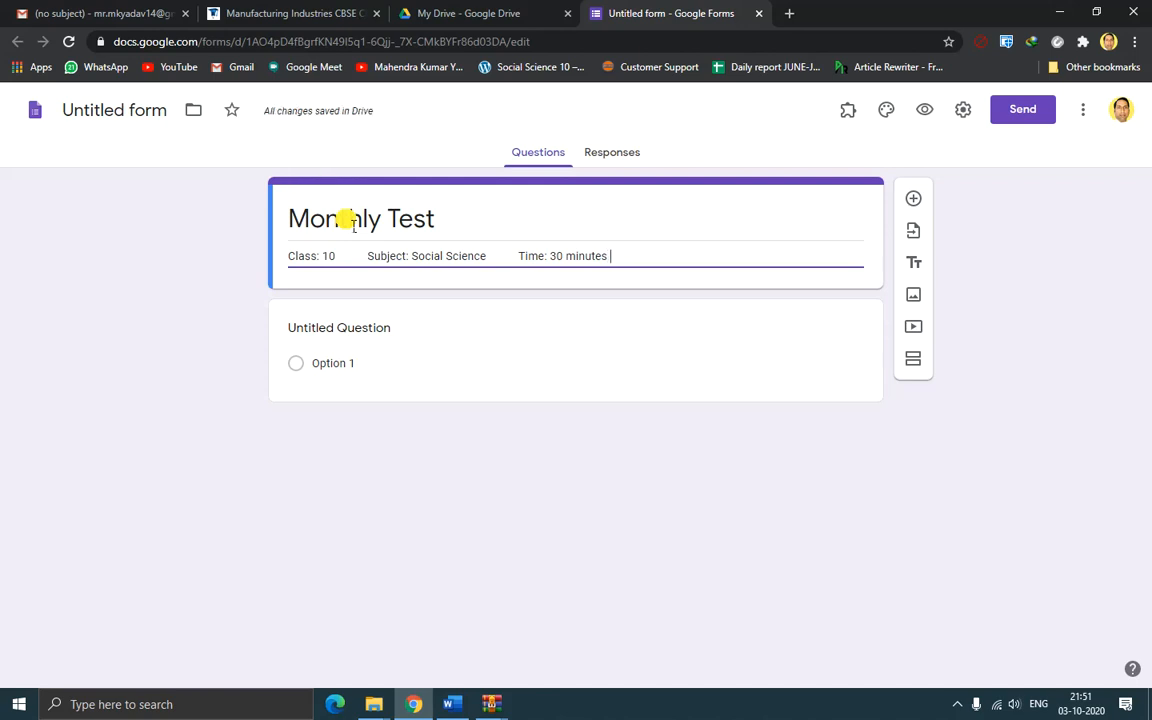
{"action": "type", "text": "         M"}
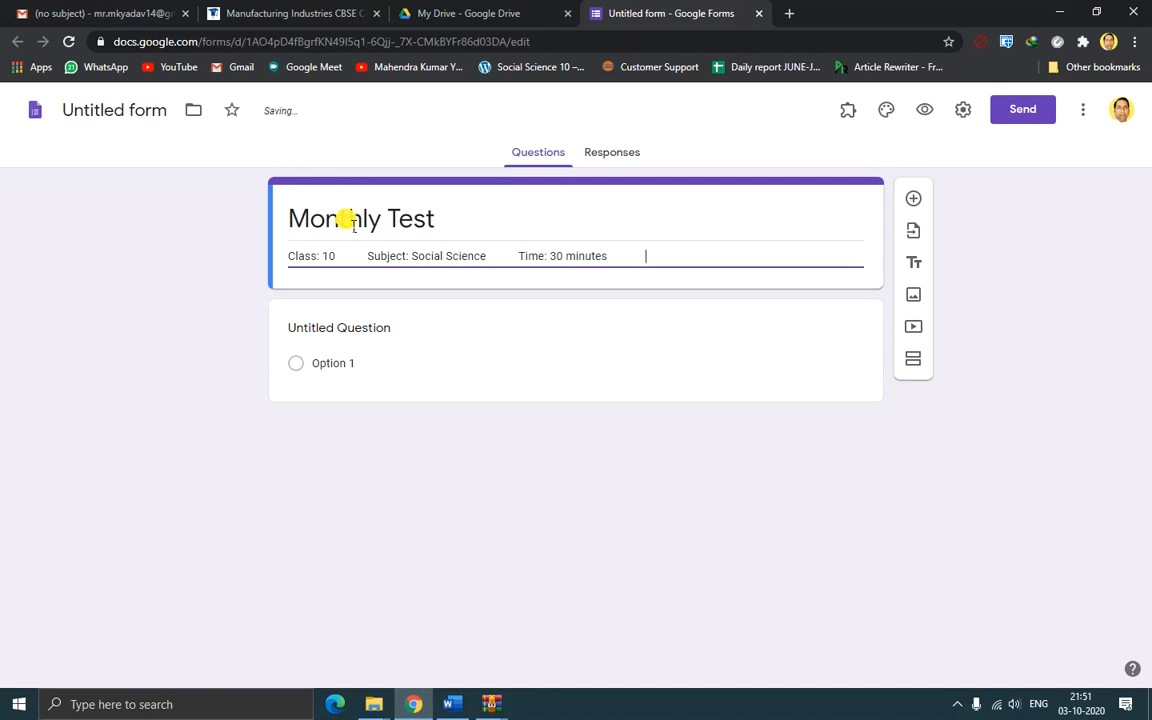
{"action": "type", "text": "ax. "}
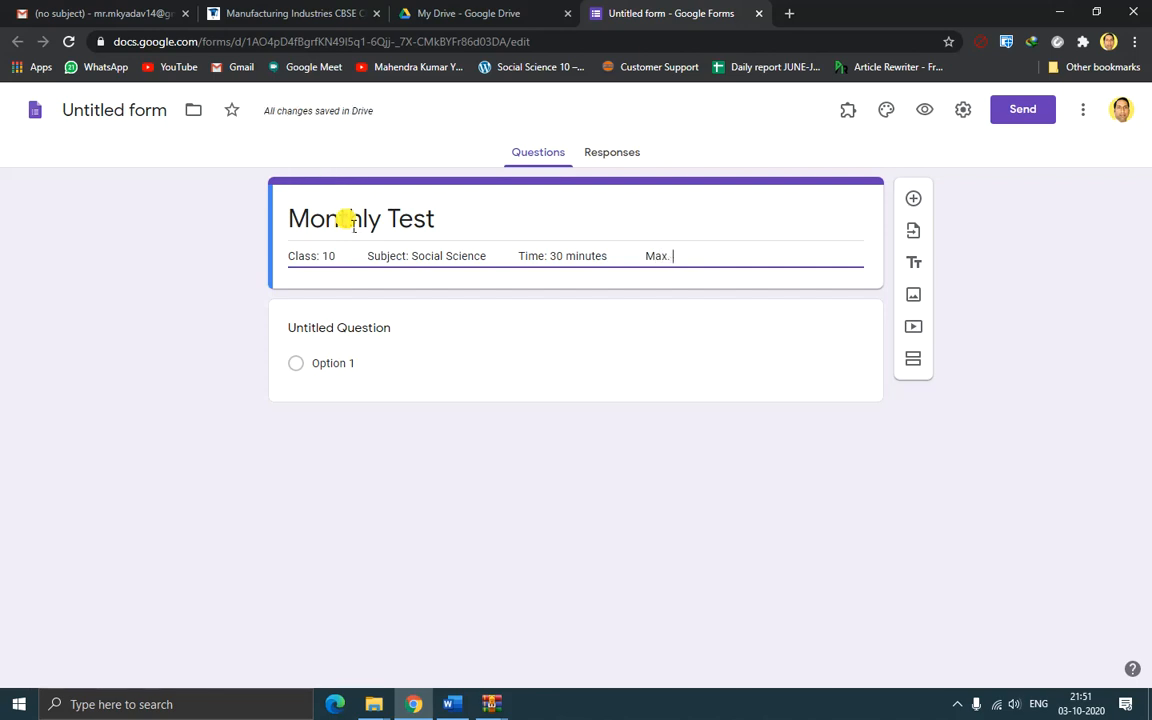
{"action": "type", "text": "Marks:"}
{"action": "type", "text": "0"}
{"action": "key", "text": "BackSpace"}
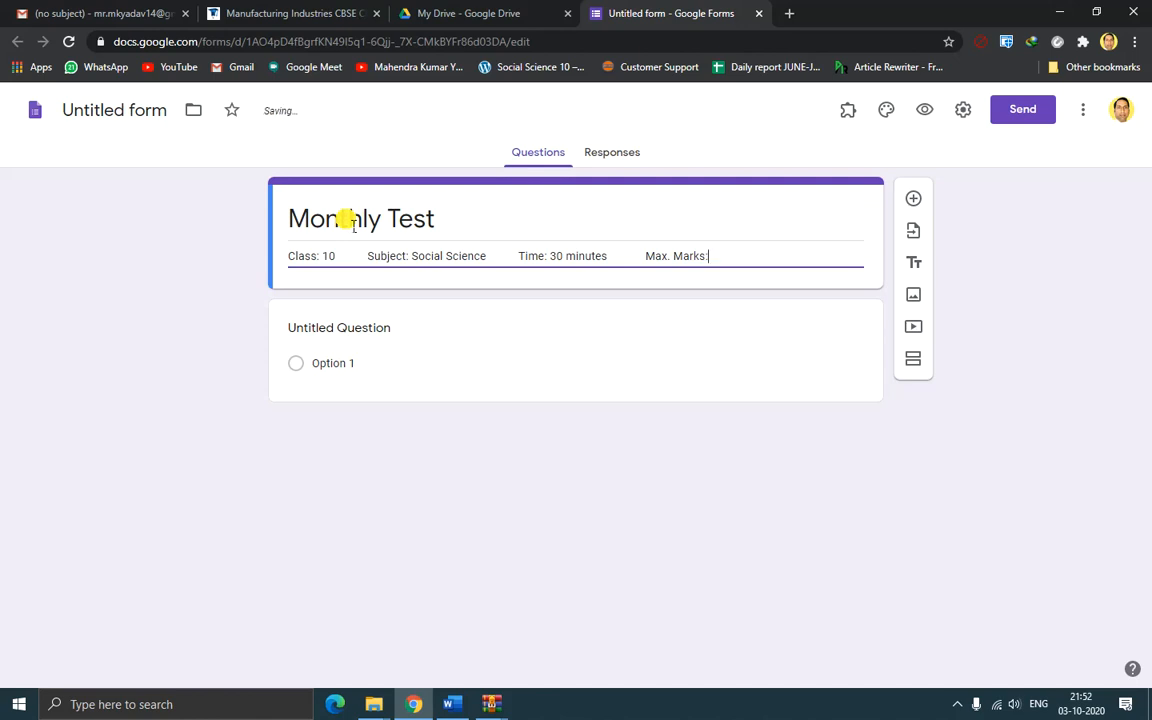
{"action": "type", "text": "20"}
{"action": "type", "text": " M"}
{"action": "key", "text": "BackSpace"}
{"action": "left_click", "coordinate": [355, 329]}
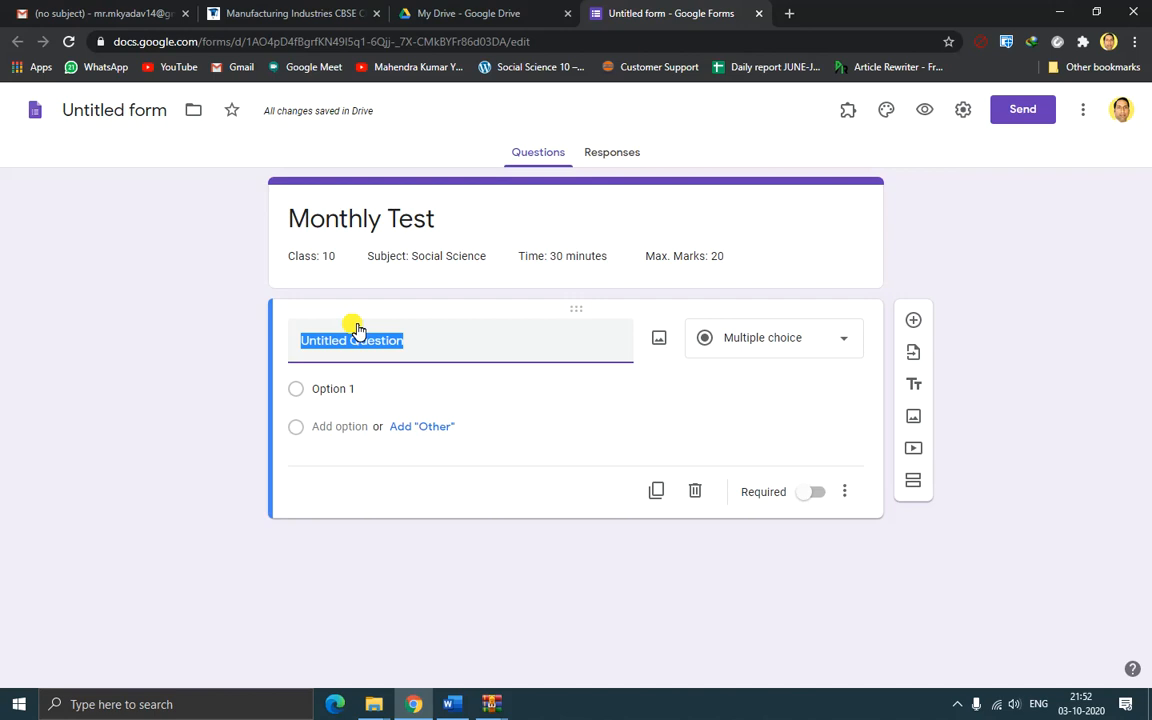
Make the first question a required short-answer 'Student's Name' and add a question below it
{"action": "type", "text": "Student"}
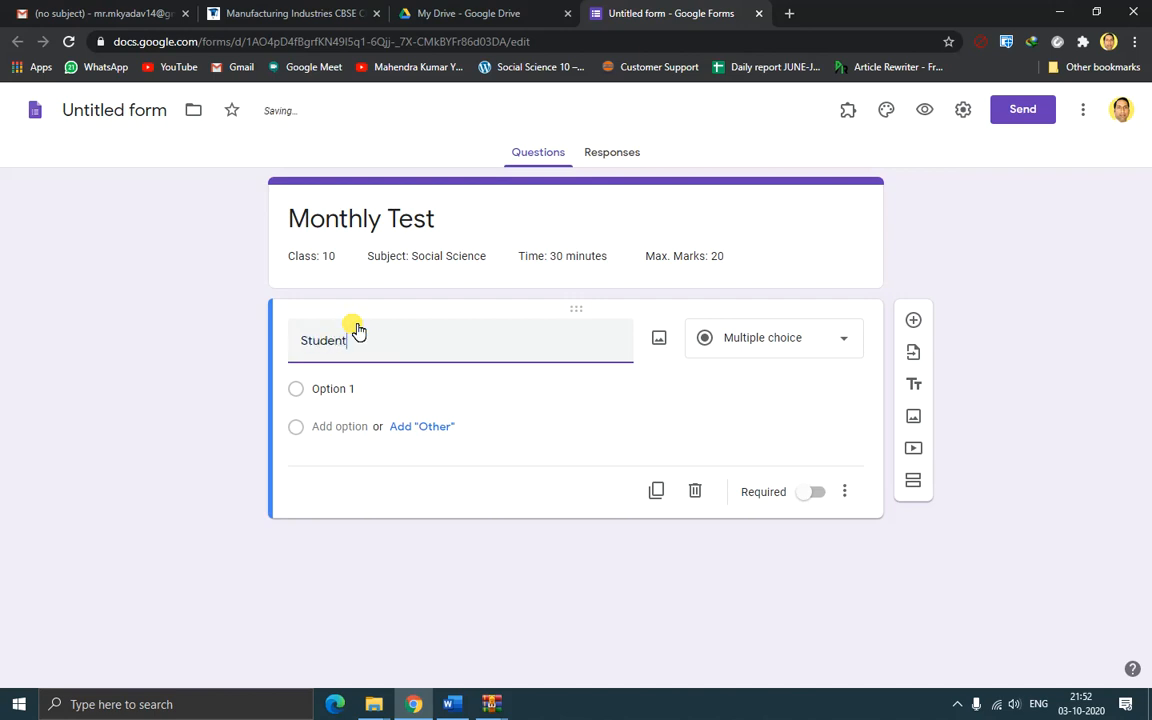
{"action": "type", "text": "s's Name"}
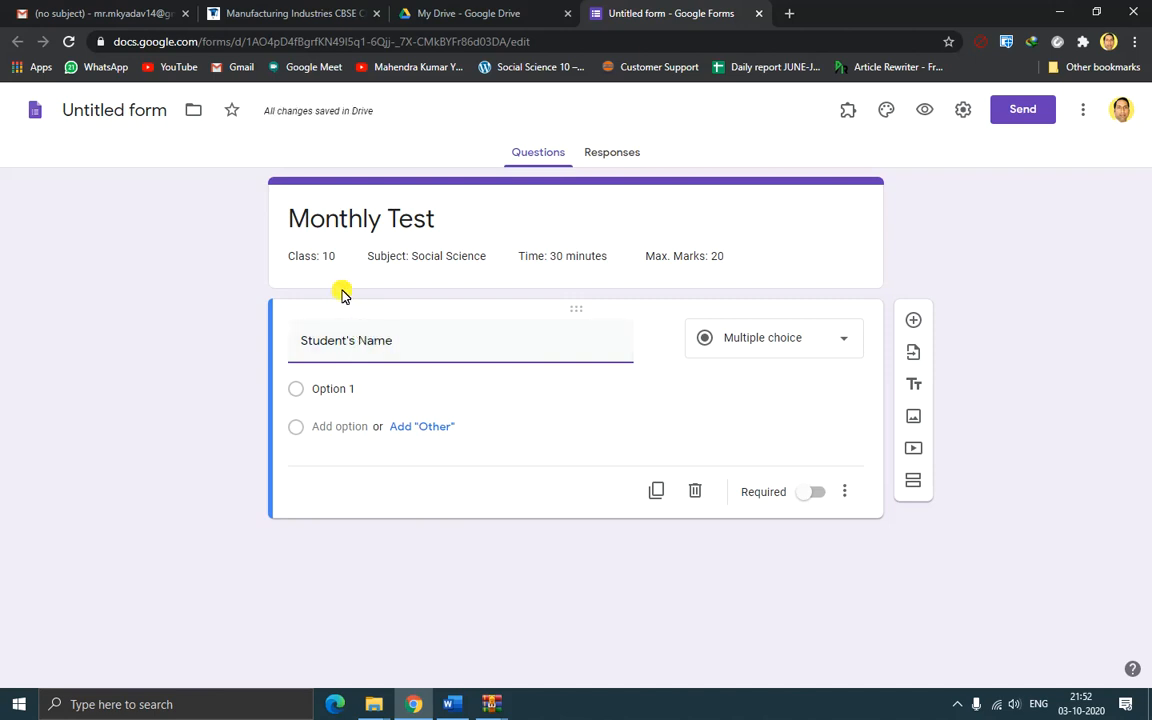
{"action": "left_click", "coordinate": [793, 338]}
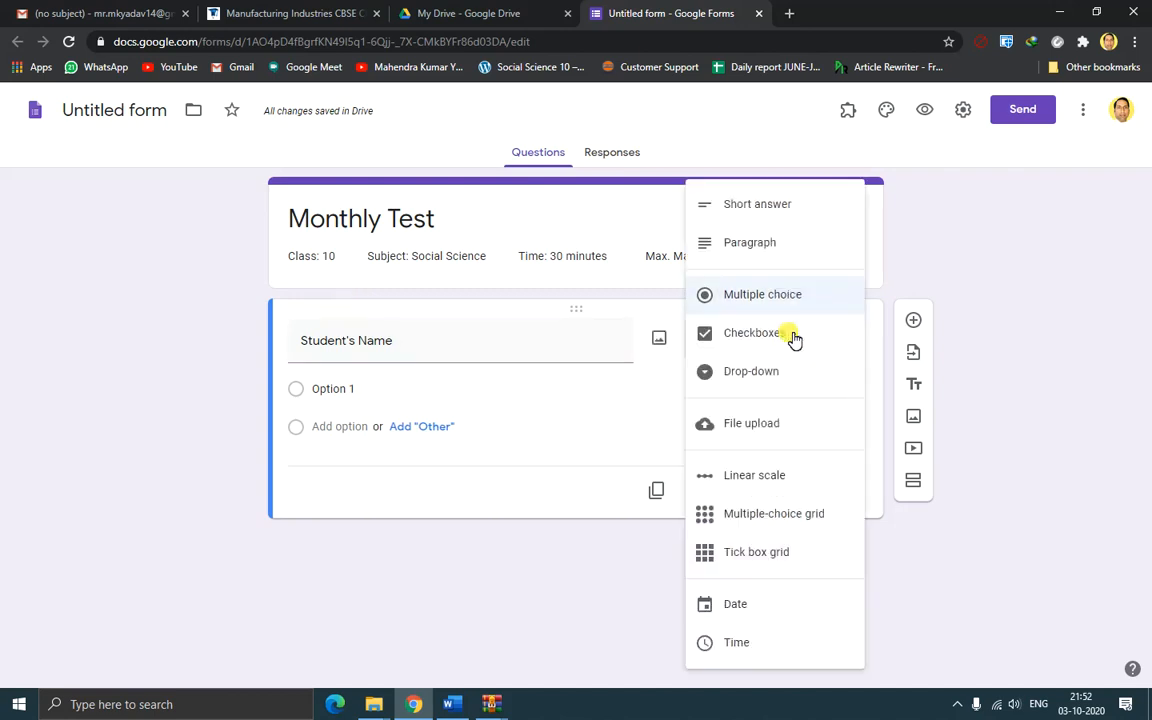
{"action": "left_click", "coordinate": [787, 206]}
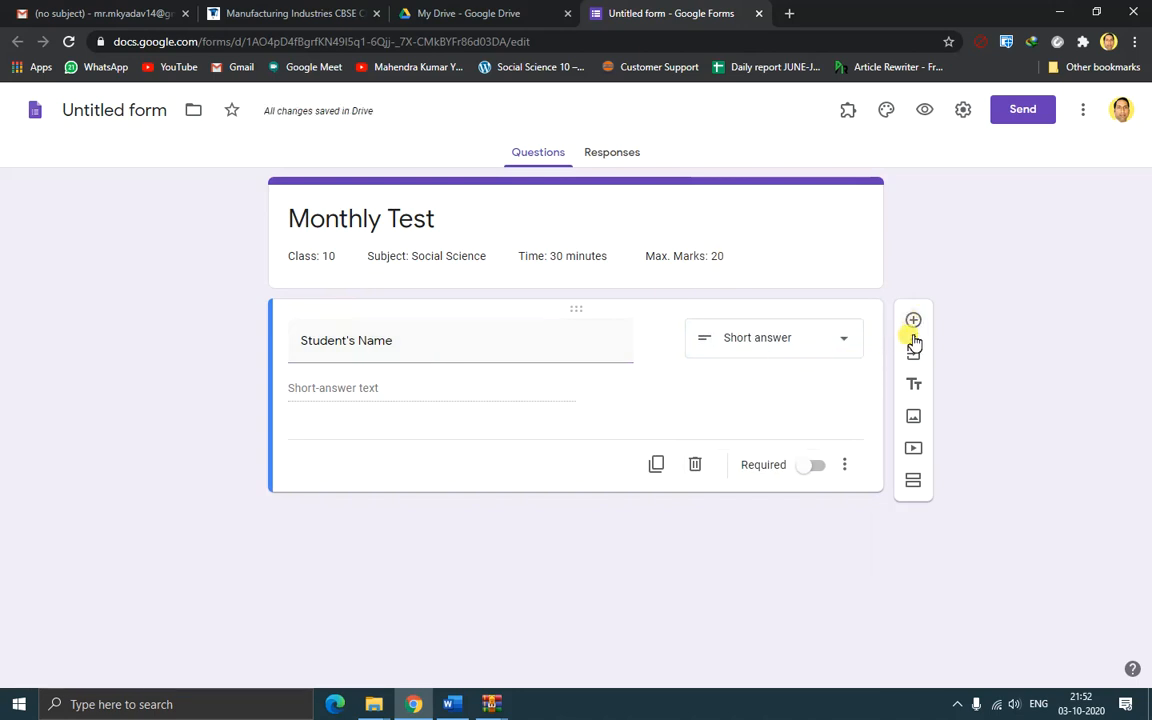
{"action": "left_click", "coordinate": [815, 466]}
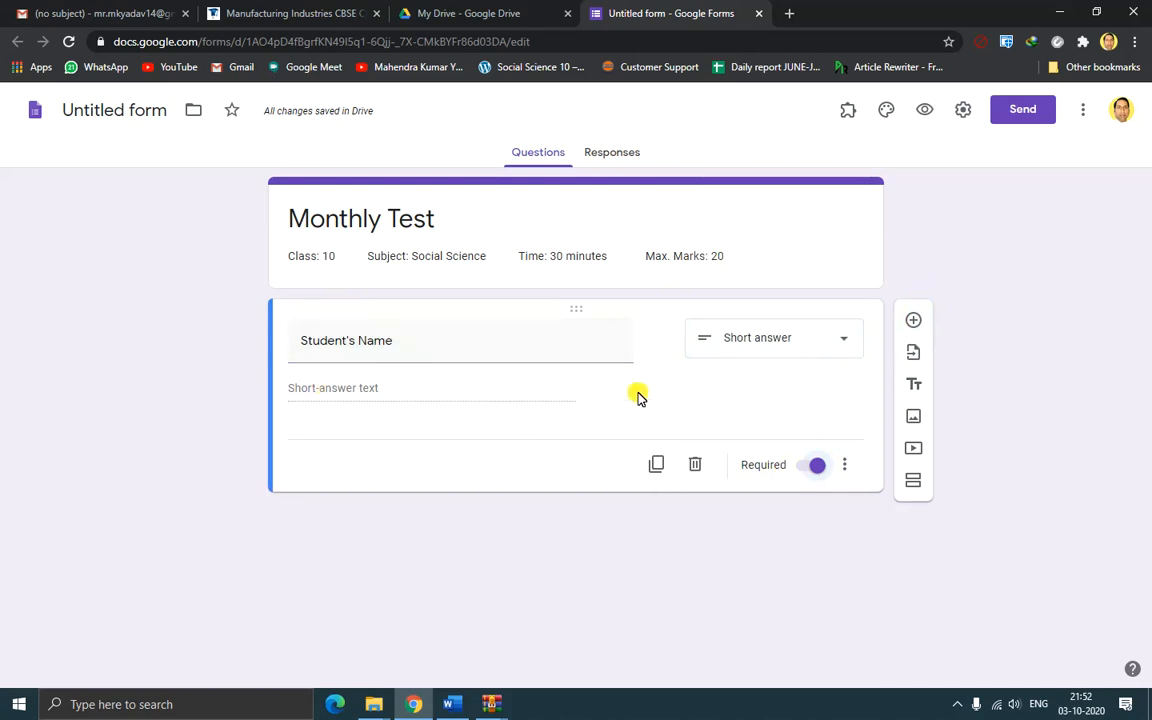
{"action": "left_click", "coordinate": [914, 321]}
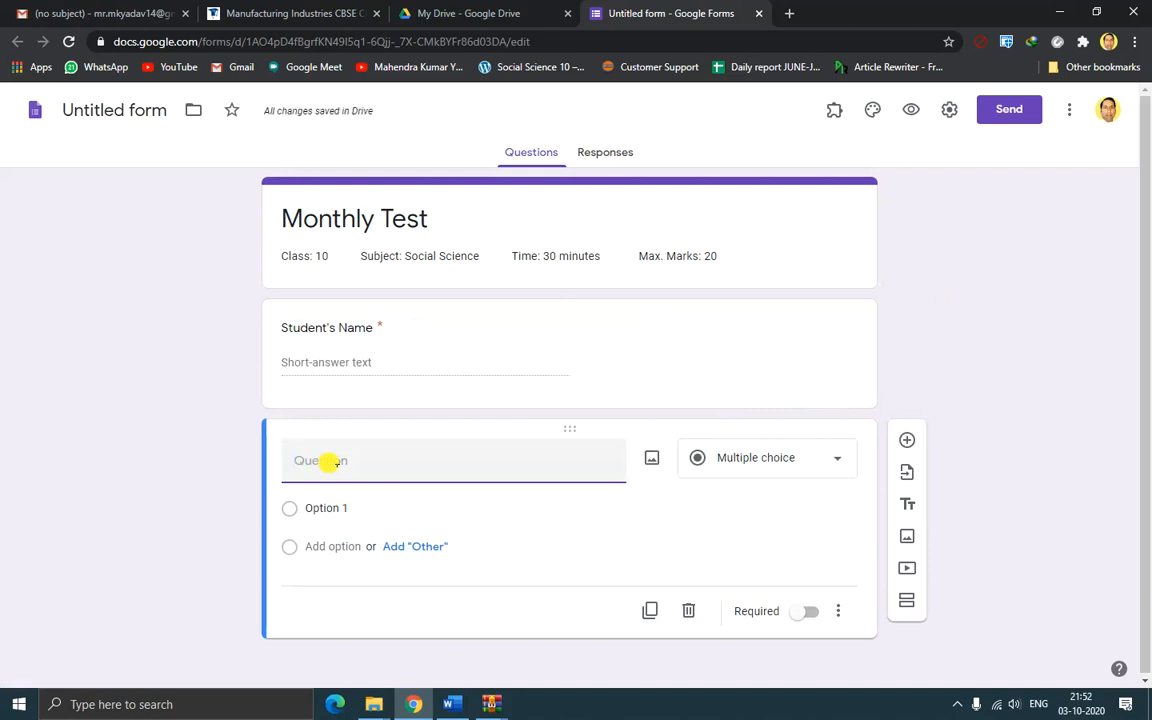
Create a required 'Roll Number' question validated as a whole number, then add a question
{"action": "type", "text": "Ro"}
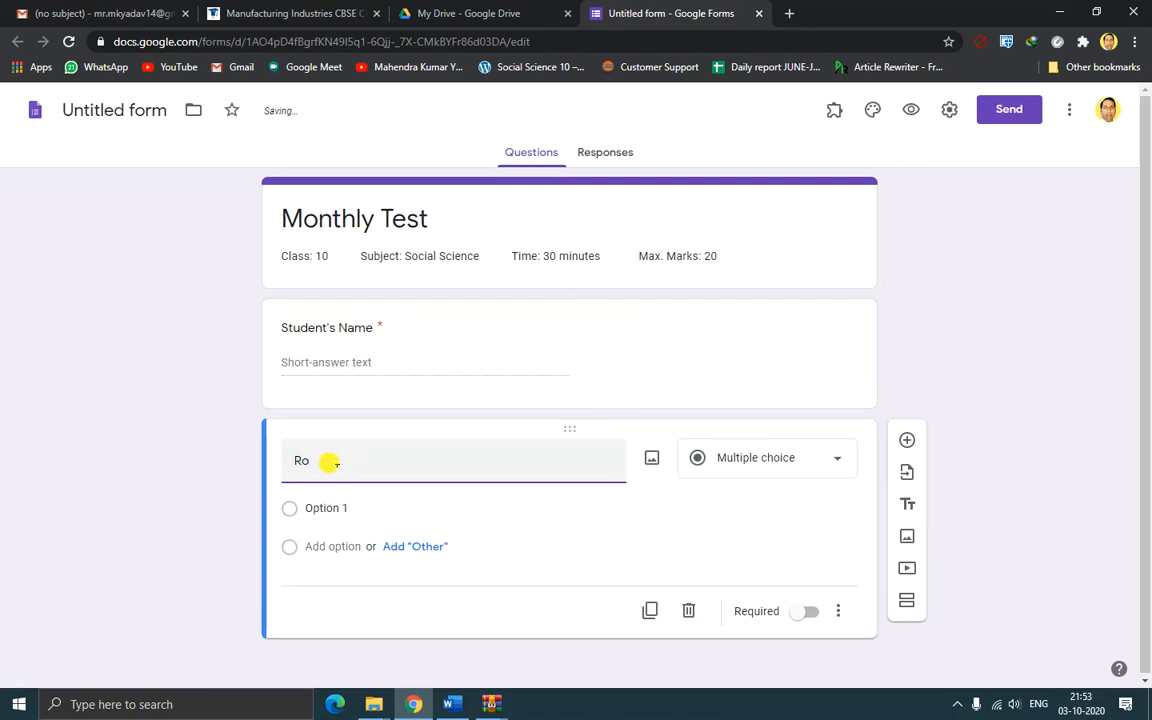
{"action": "type", "text": "ll N"}
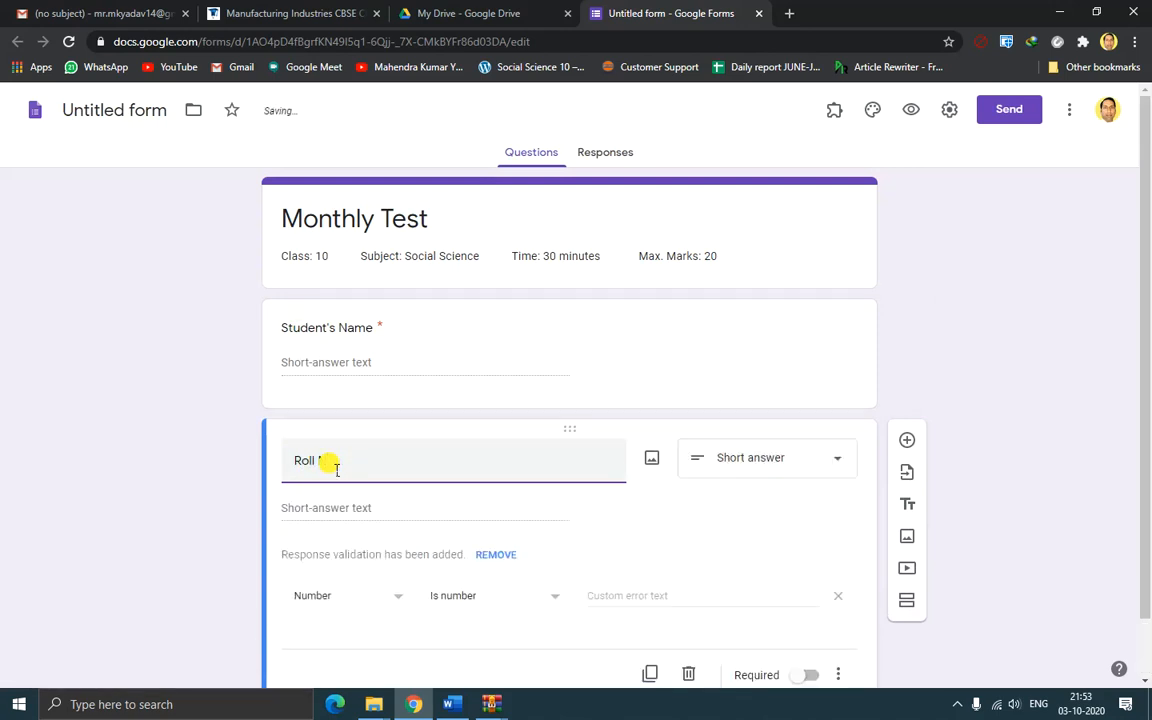
{"action": "type", "text": "umber"}
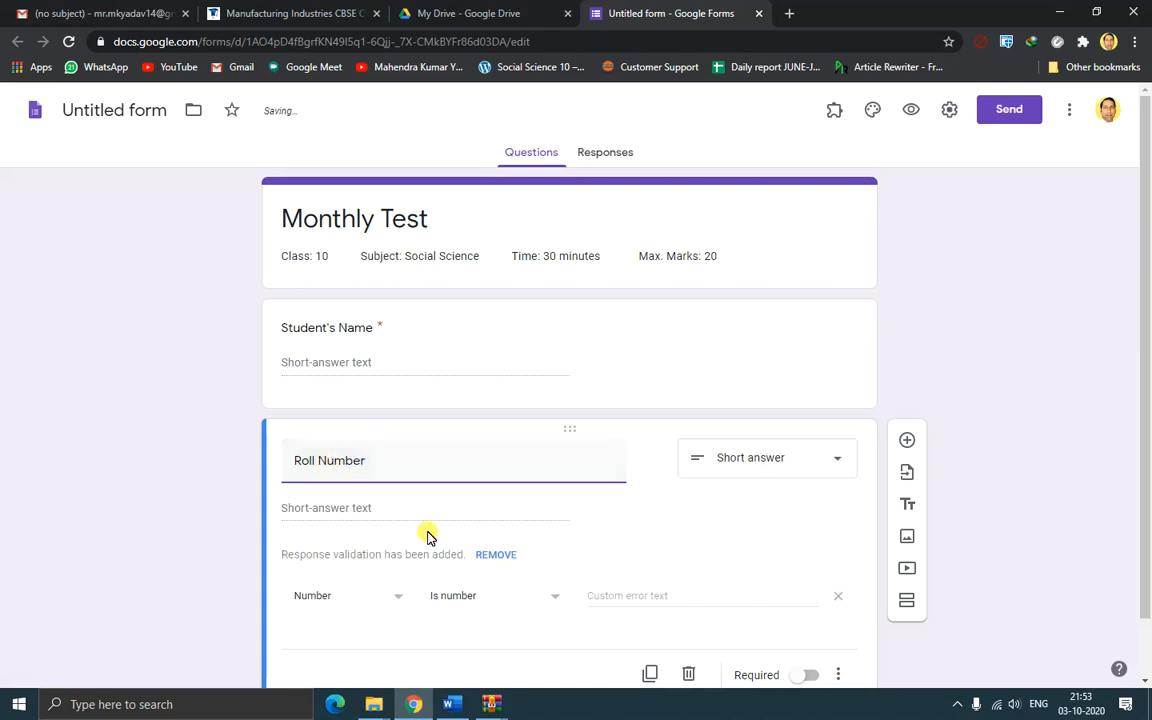
{"action": "left_click", "coordinate": [560, 602]}
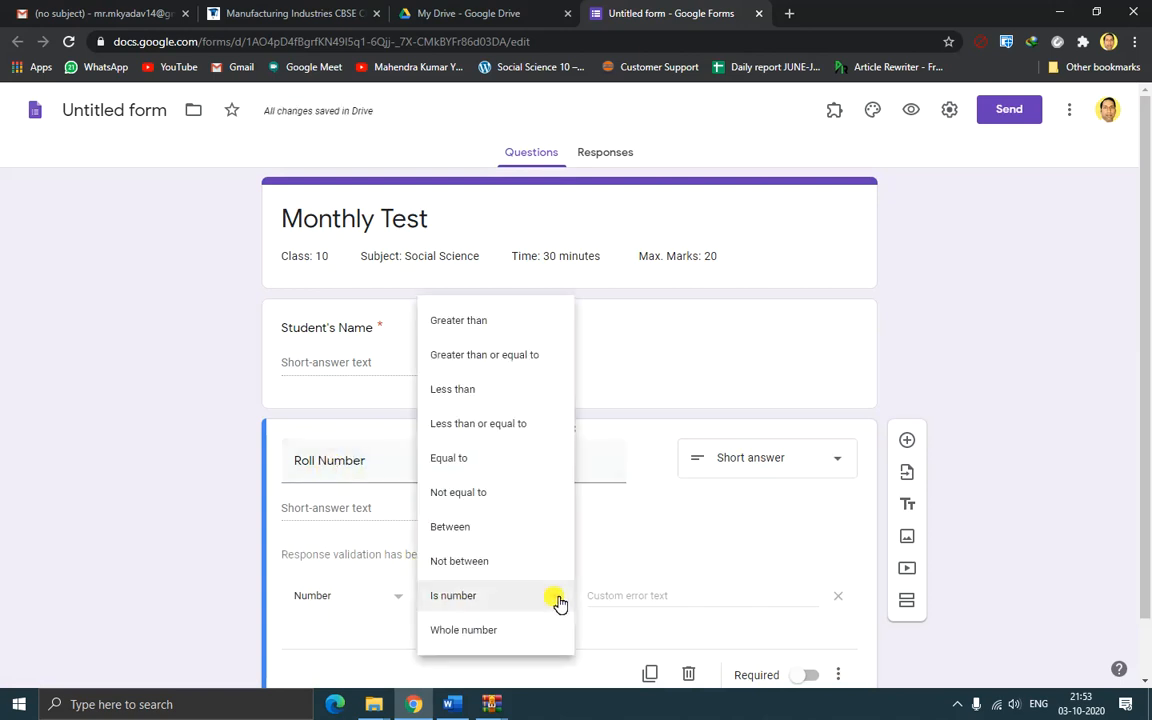
{"action": "left_click", "coordinate": [474, 630]}
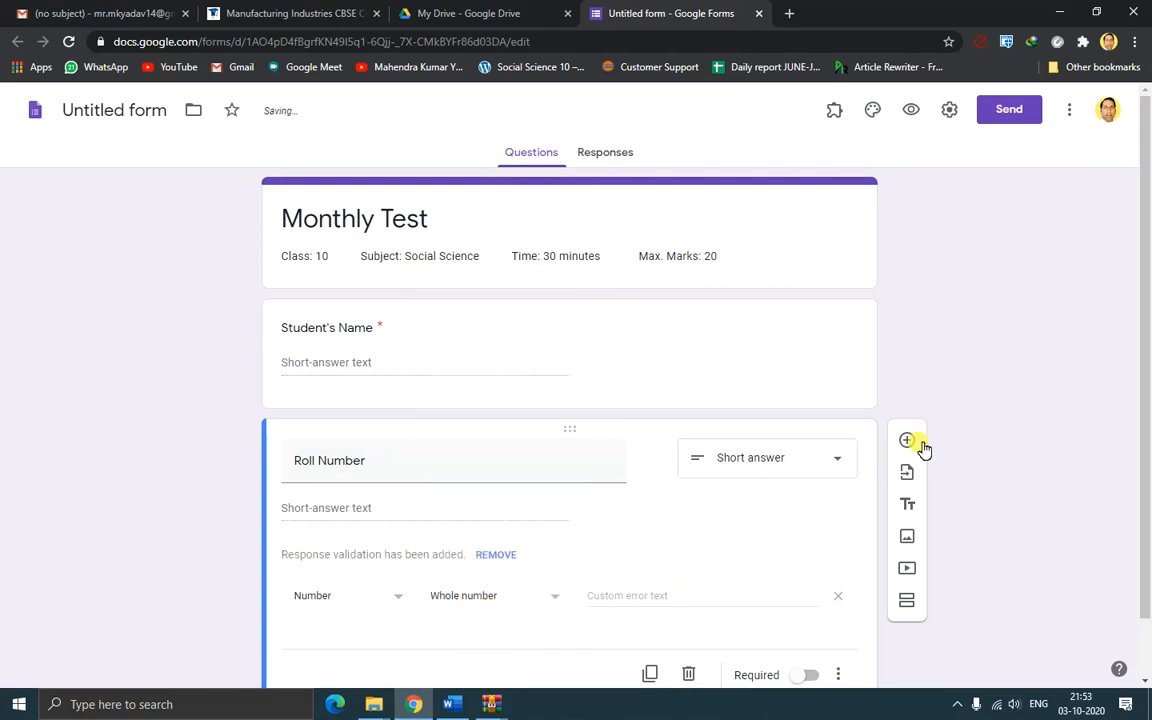
{"action": "scroll", "coordinate": [905, 468], "scroll_direction": "down", "scroll_amount": 1}
{"action": "left_click", "coordinate": [808, 610]}
{"action": "left_click", "coordinate": [906, 377]}
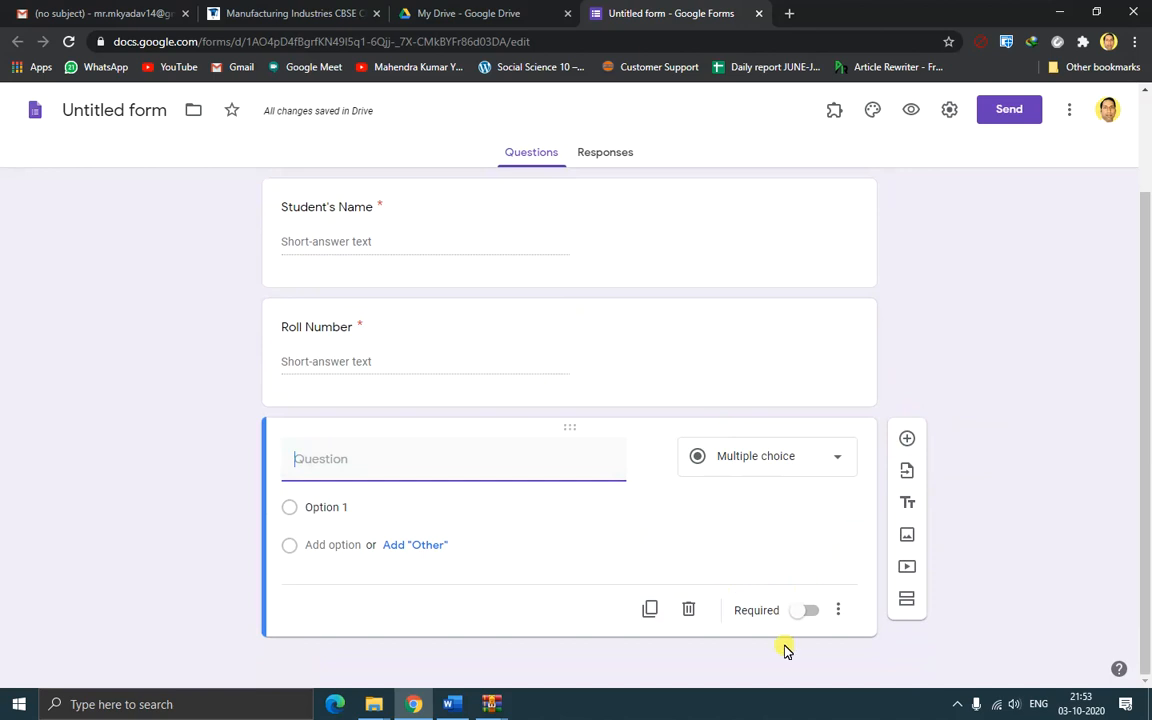
Build a required 'Section' drop-down with options A, B and C, then add a question
{"action": "left_click", "coordinate": [811, 612]}
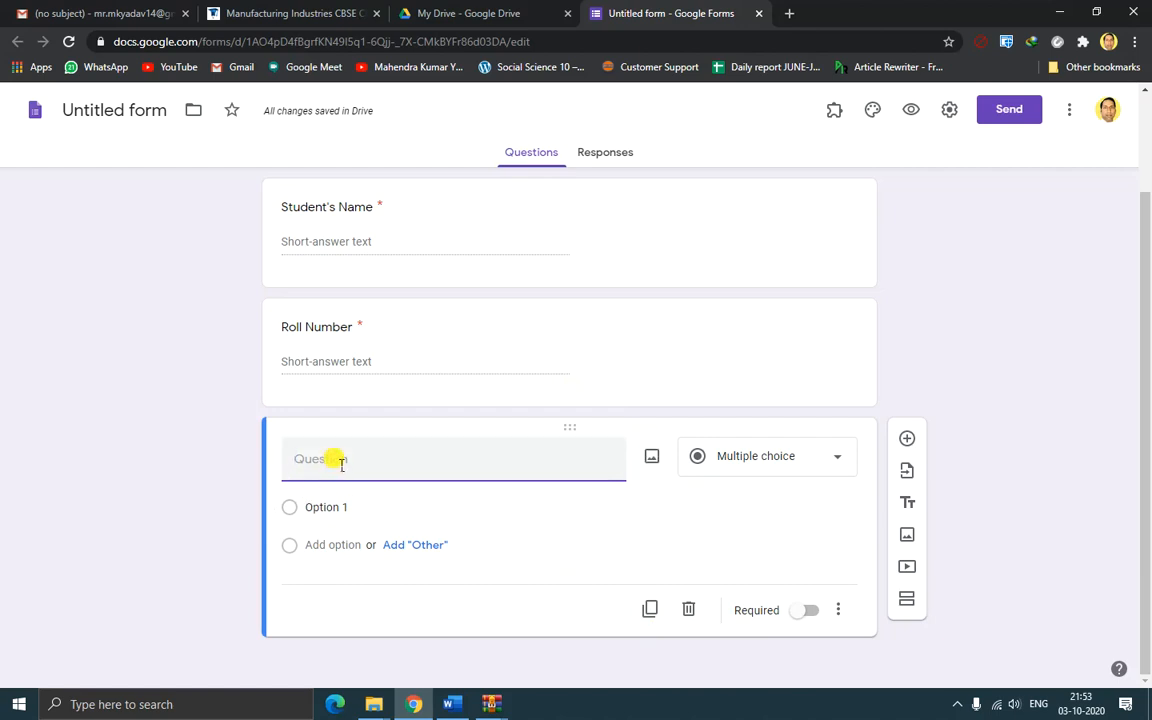
{"action": "type", "text": "Section"}
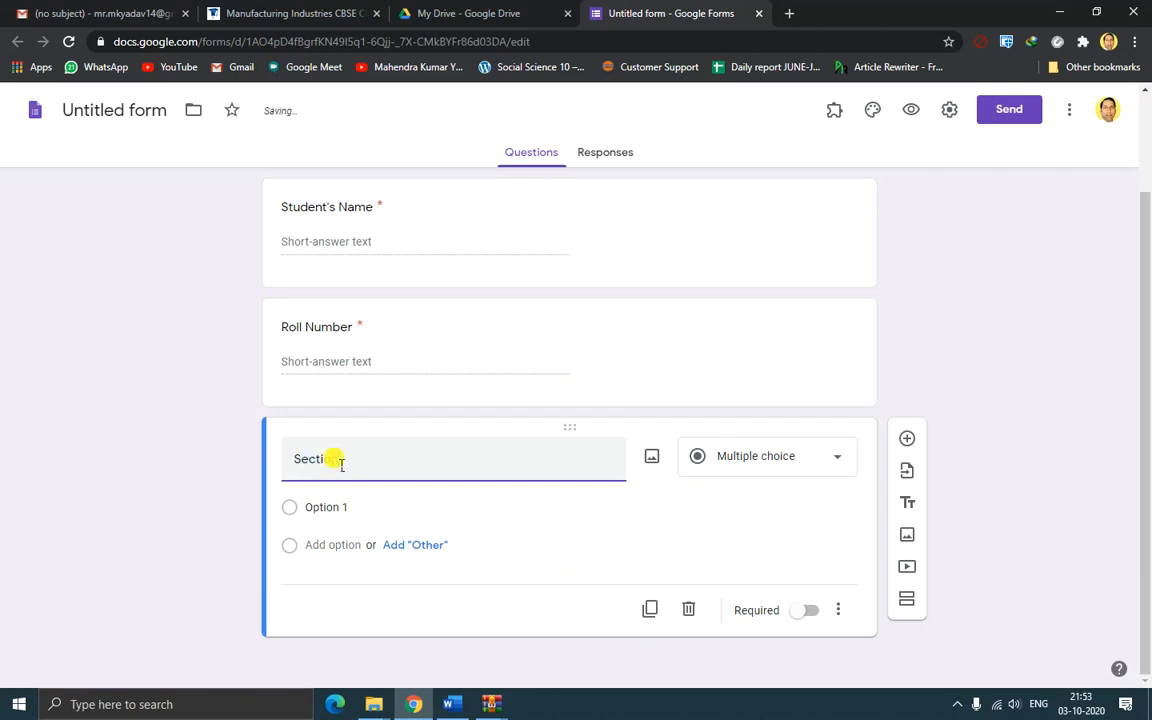
{"action": "left_click", "coordinate": [822, 469]}
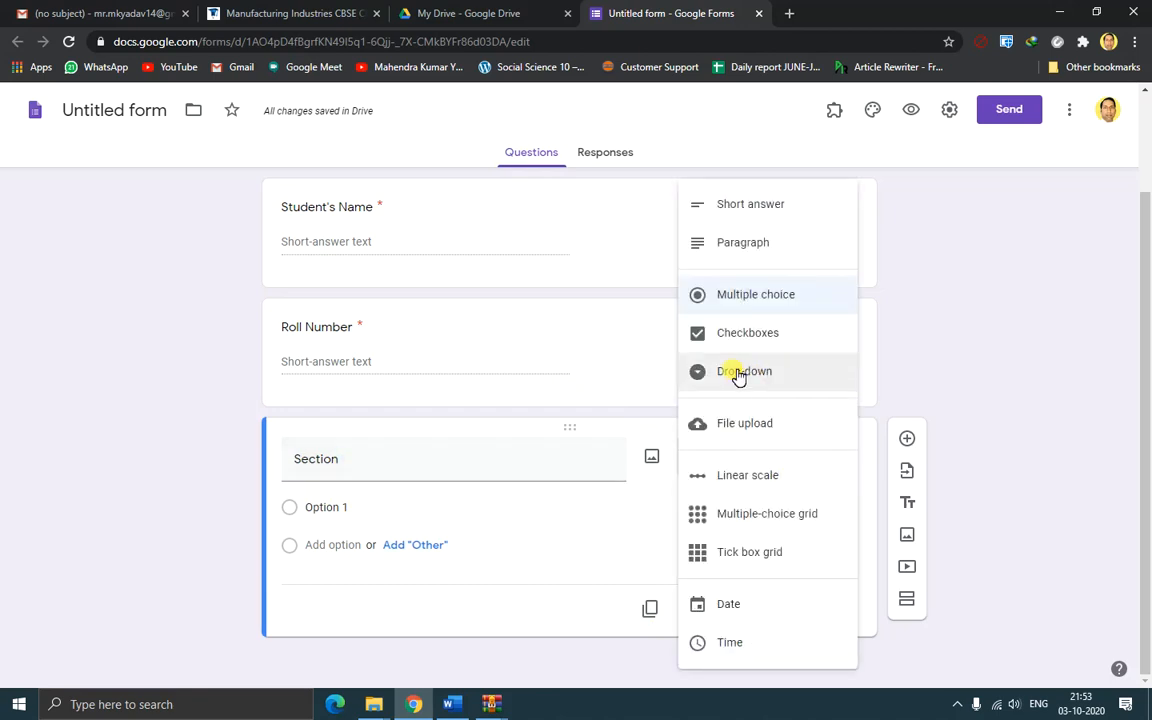
{"action": "left_click", "coordinate": [745, 377]}
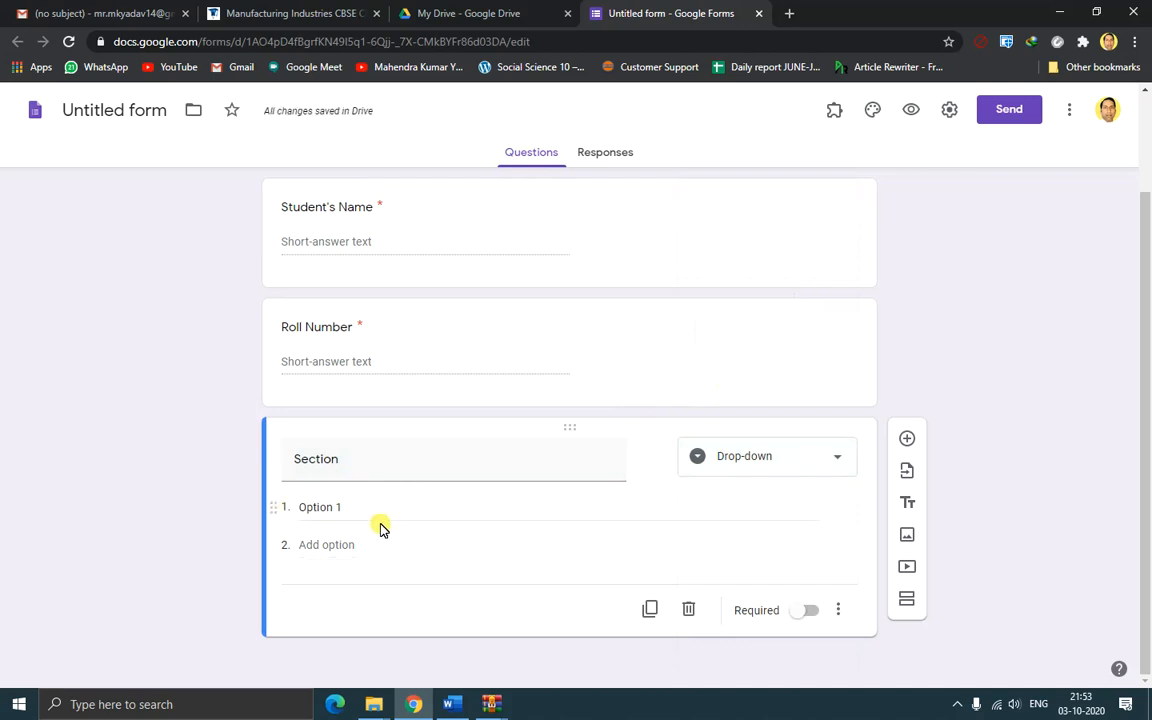
{"action": "left_click", "coordinate": [312, 507]}
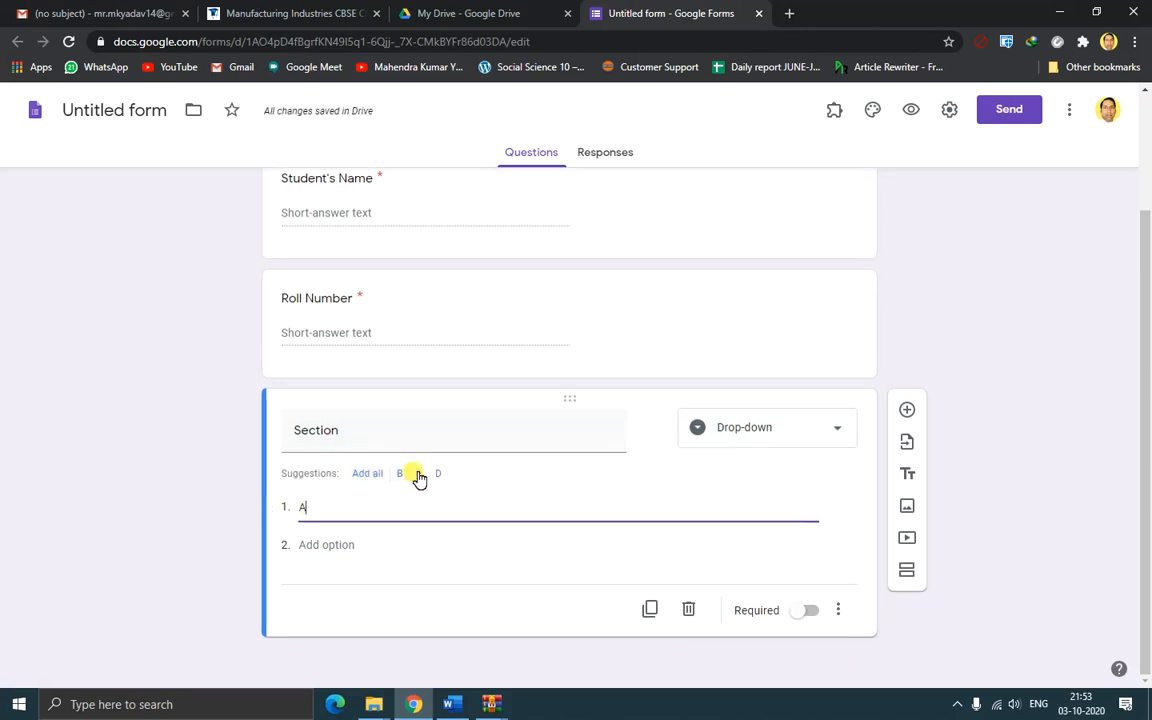
{"action": "left_click", "coordinate": [367, 473]}
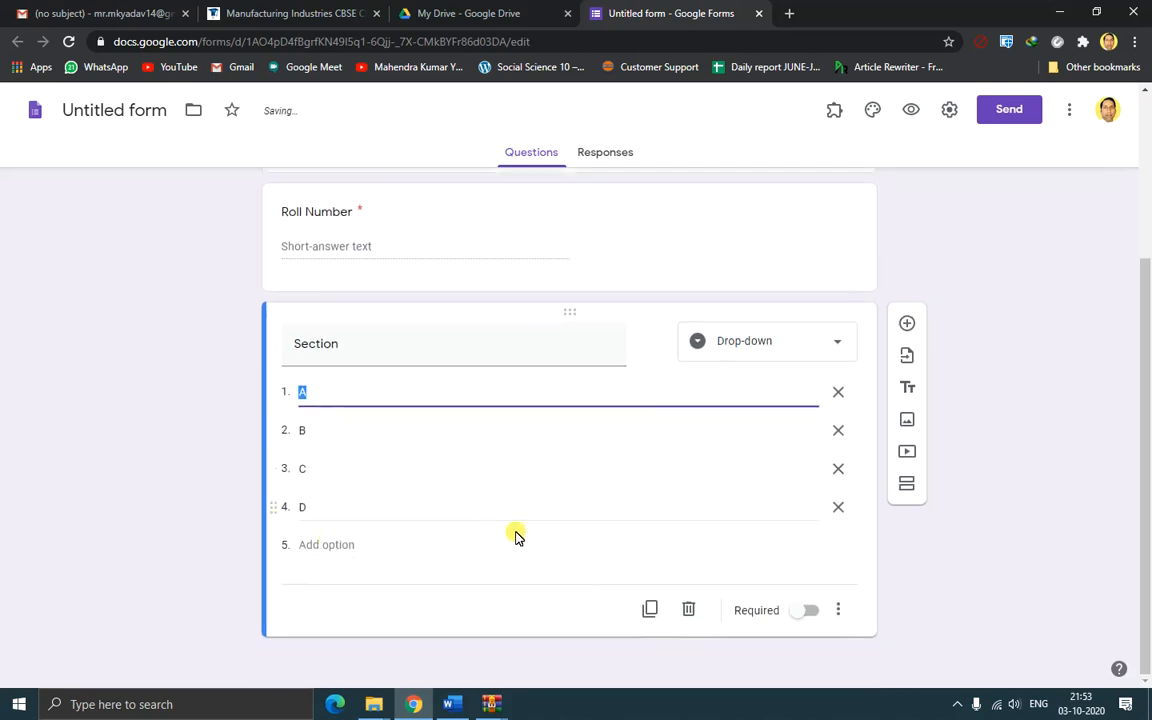
{"action": "left_click", "coordinate": [839, 509]}
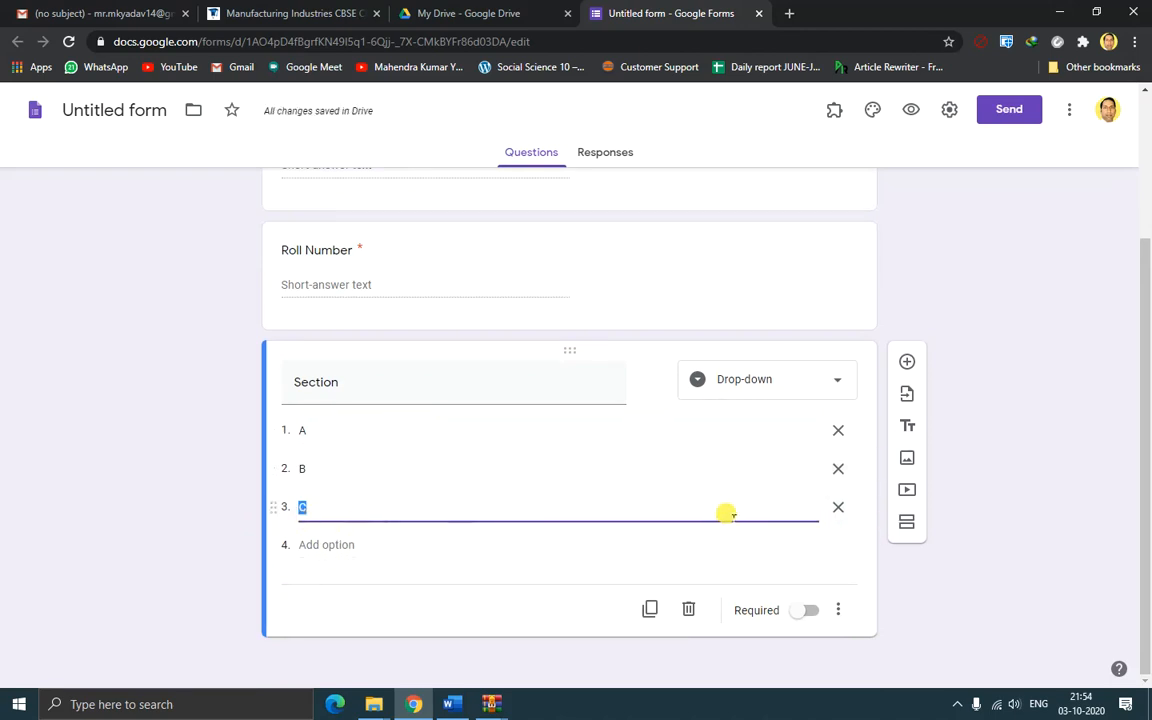
{"action": "left_click", "coordinate": [812, 612]}
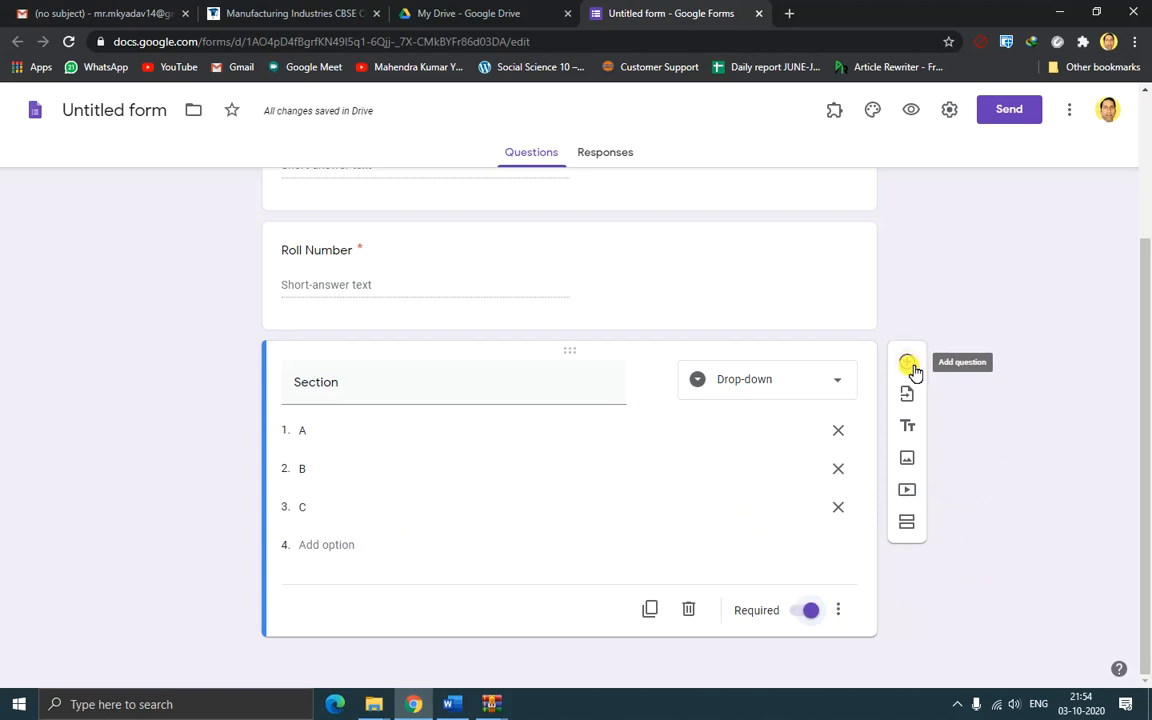
{"action": "left_click", "coordinate": [907, 364]}
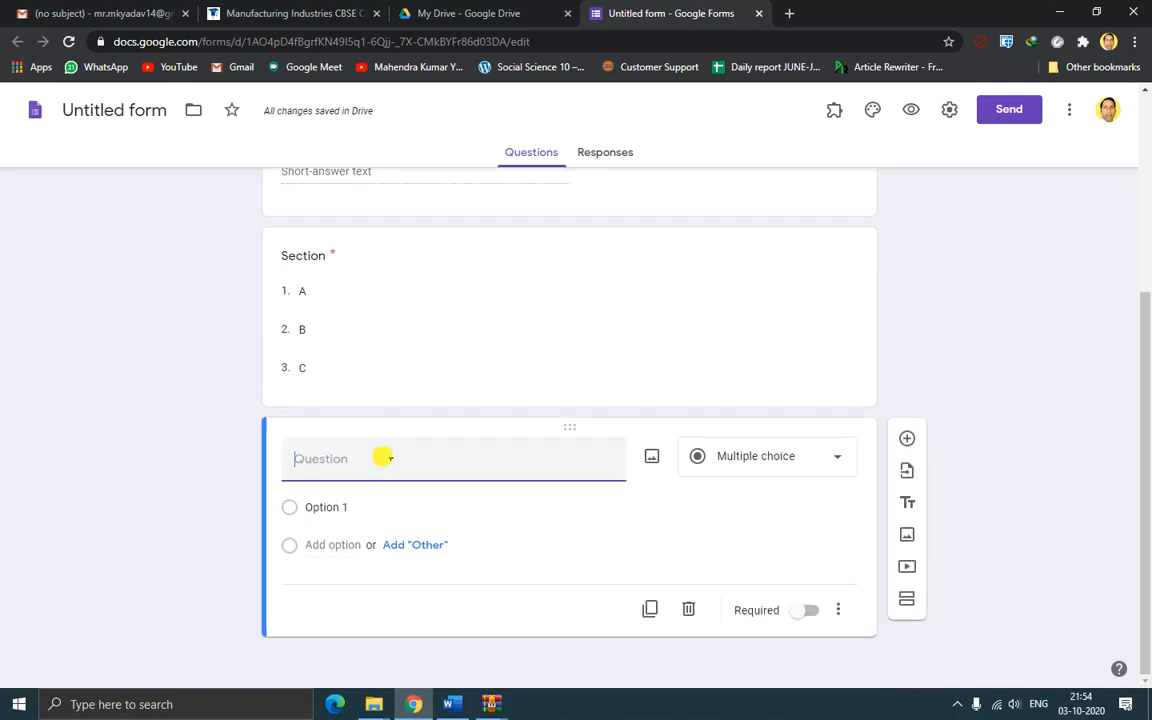
Title the question '1.' plus the railway equipment question copied from Word, and make it file upload
{"action": "type", "text": "1."}
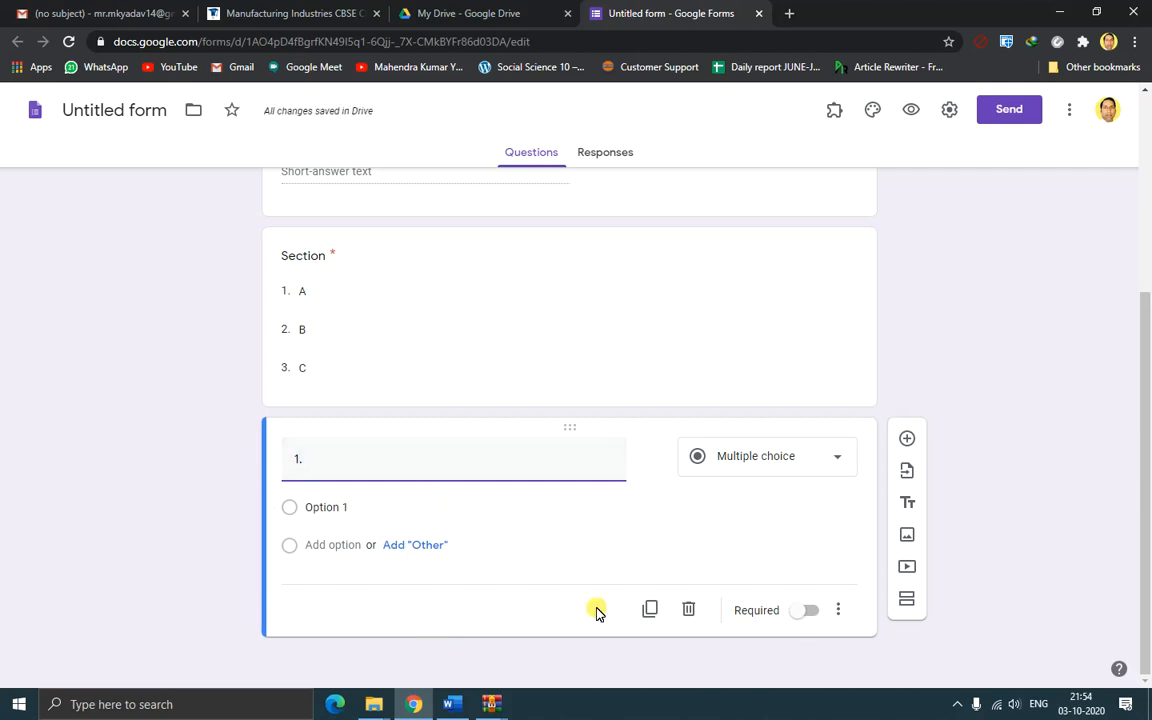
{"action": "mouse_move", "coordinate": [452, 700]}
{"action": "left_click", "coordinate": [435, 620]}
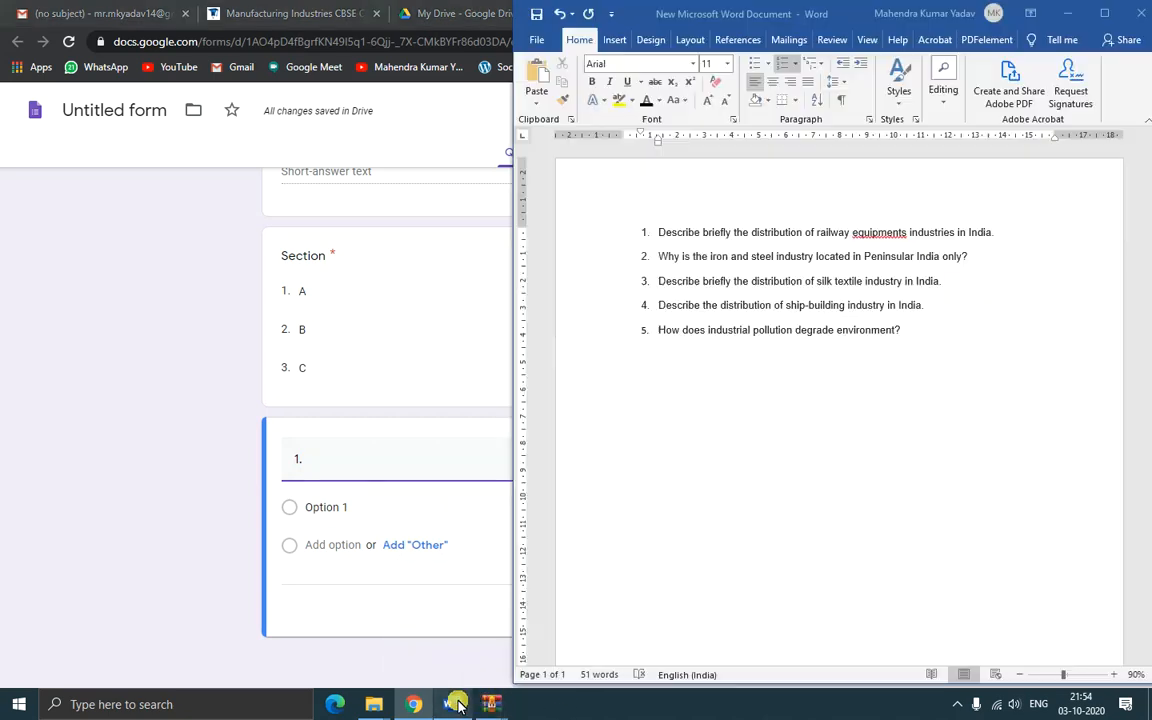
{"action": "left_click_drag", "start_coordinate": [655, 234], "coordinate": [1010, 232]}
{"action": "key", "text": "ctrl+c"}
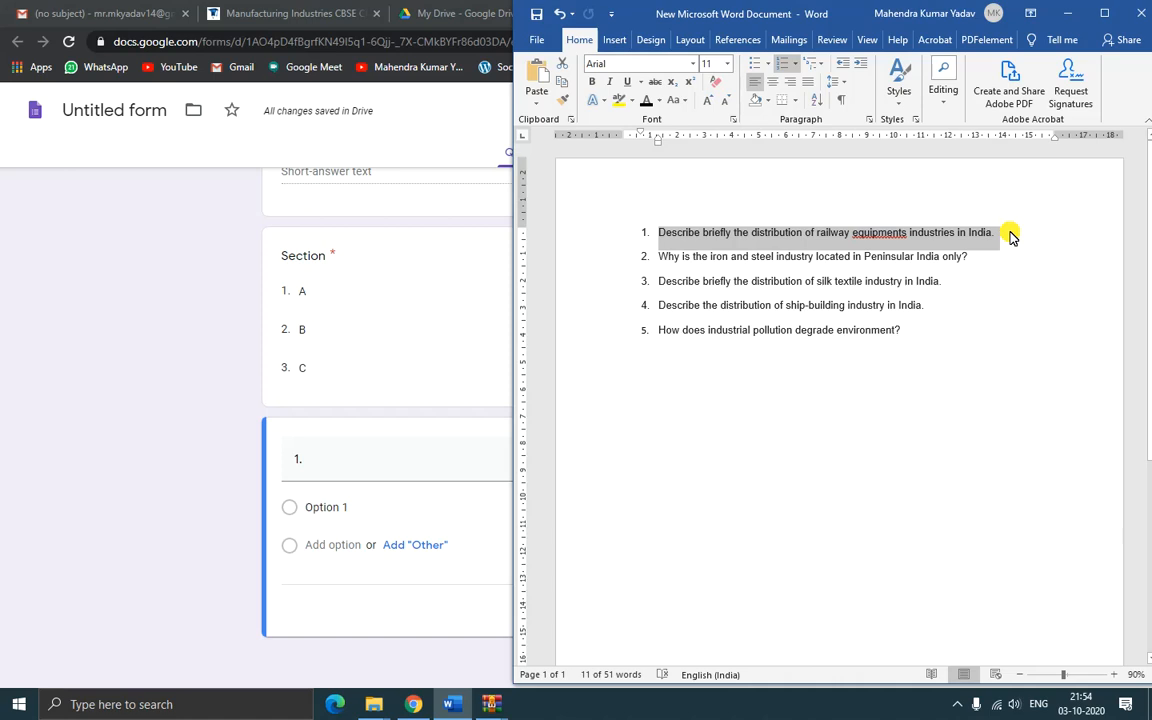
{"action": "left_click", "coordinate": [380, 470]}
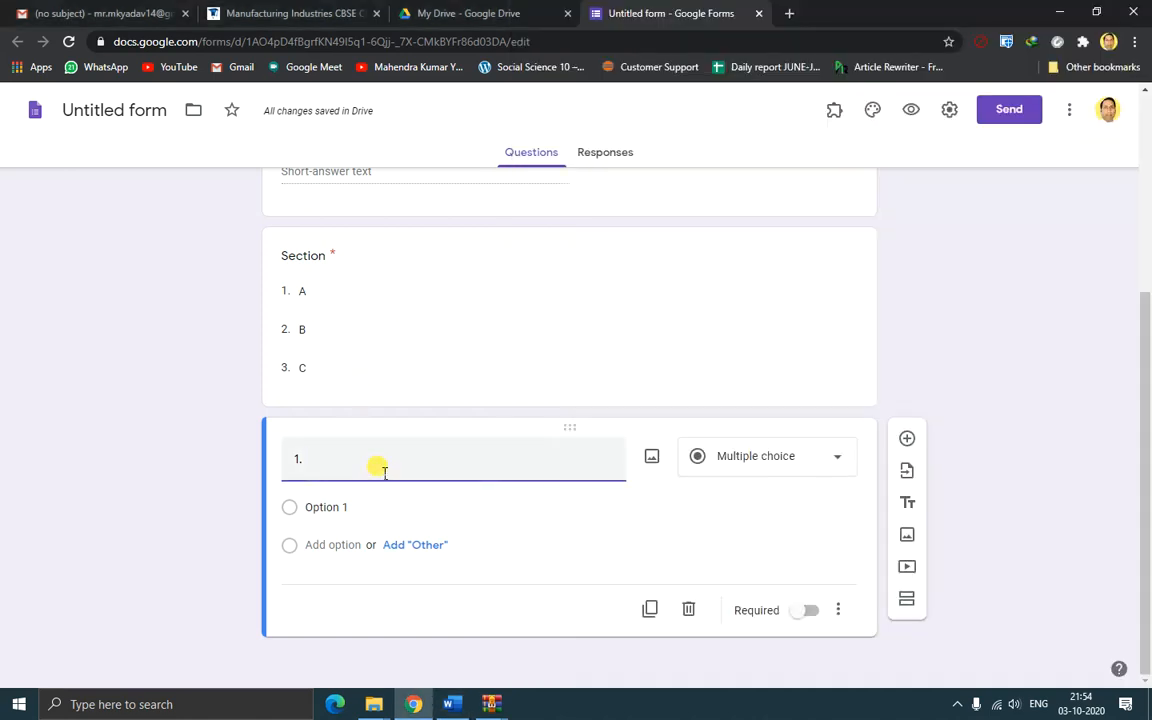
{"action": "key", "text": "ctrl+v"}
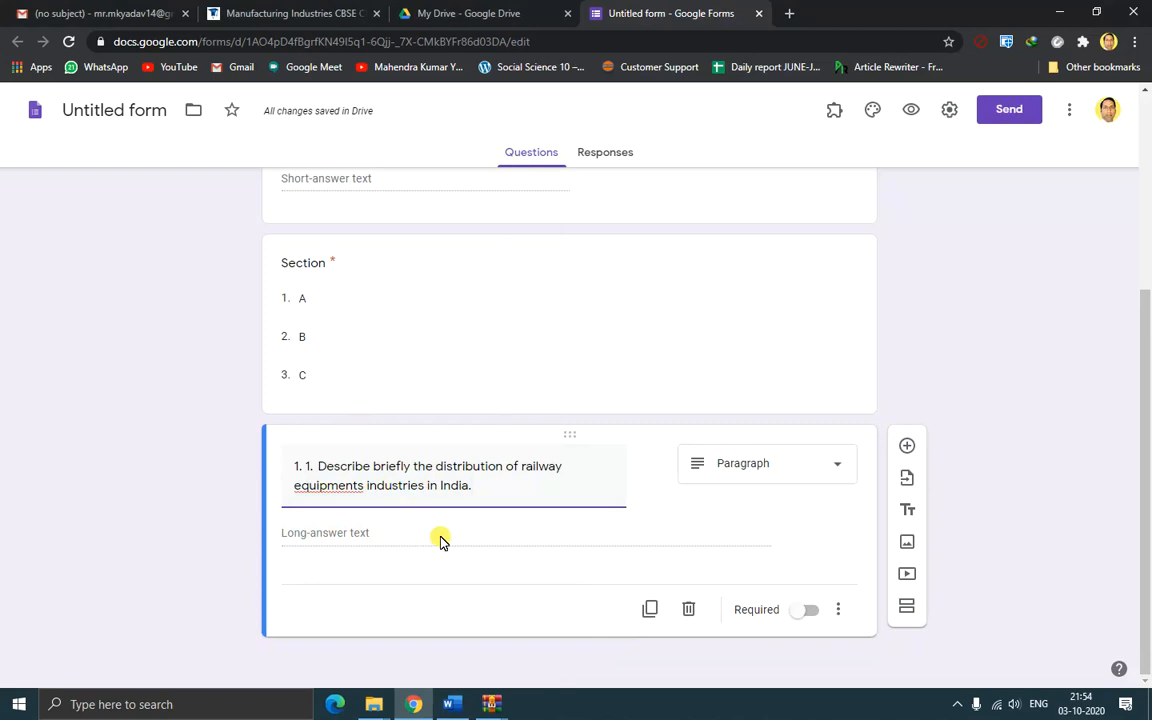
{"action": "left_click", "coordinate": [832, 467]}
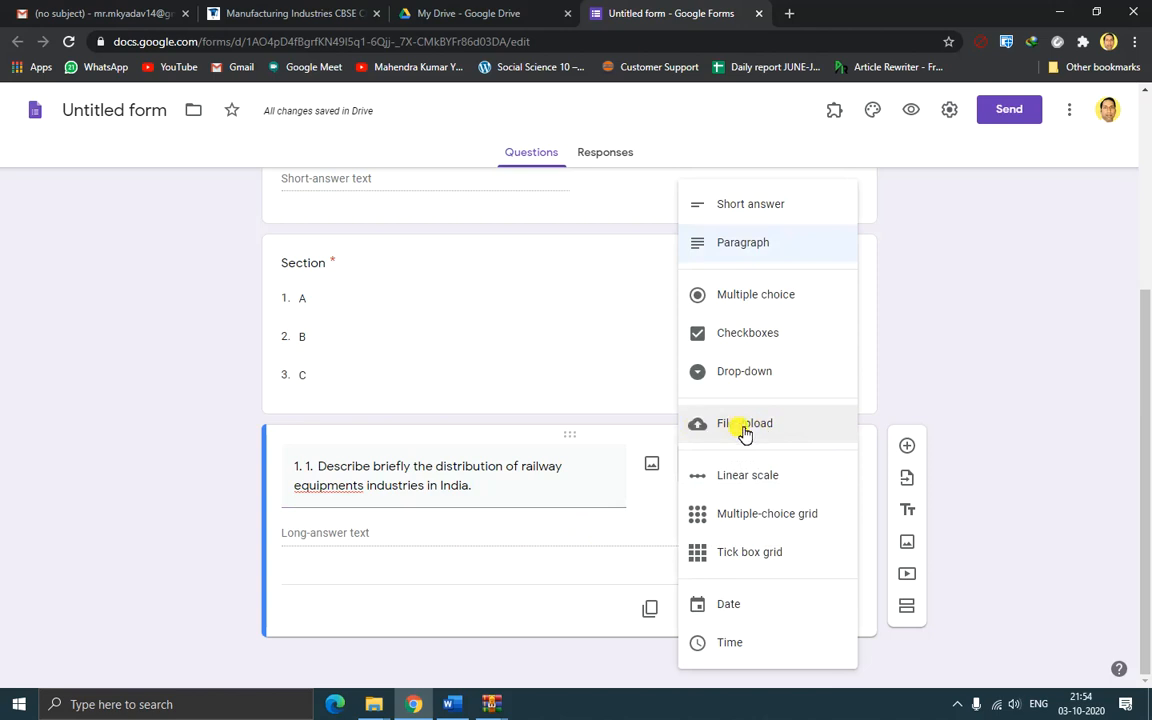
{"action": "left_click", "coordinate": [757, 430]}
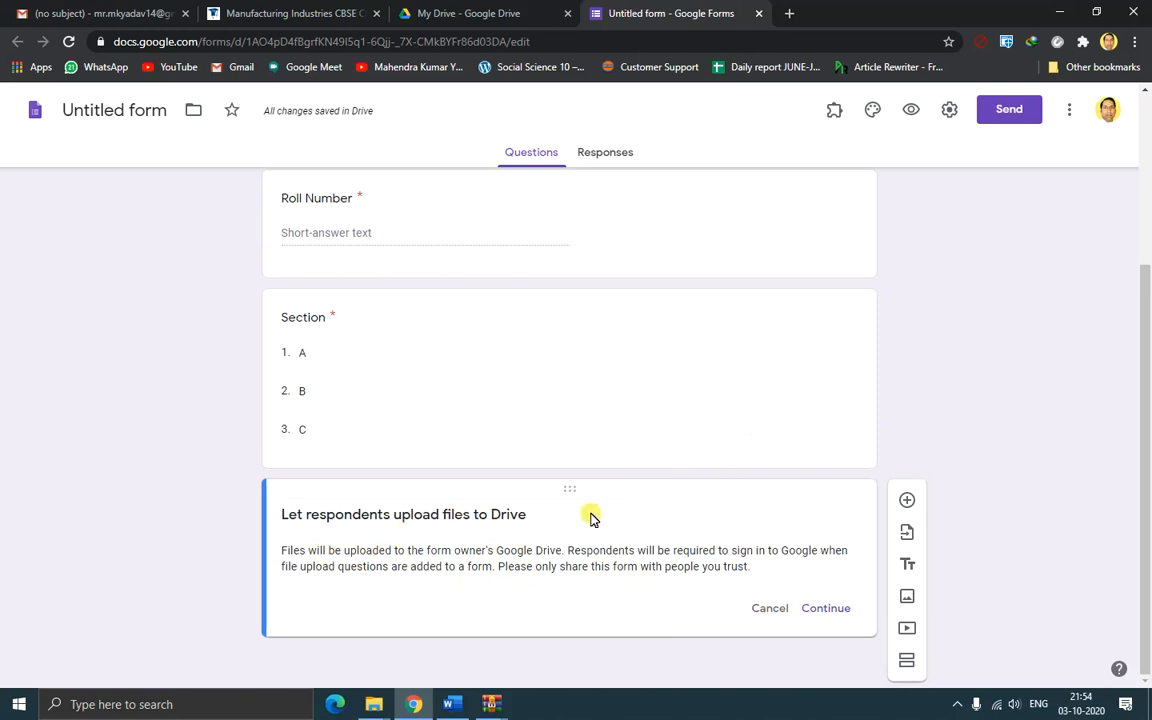
Limit the railway question's uploads to PDF and Image, make it required, and add a question
{"action": "left_click", "coordinate": [832, 609]}
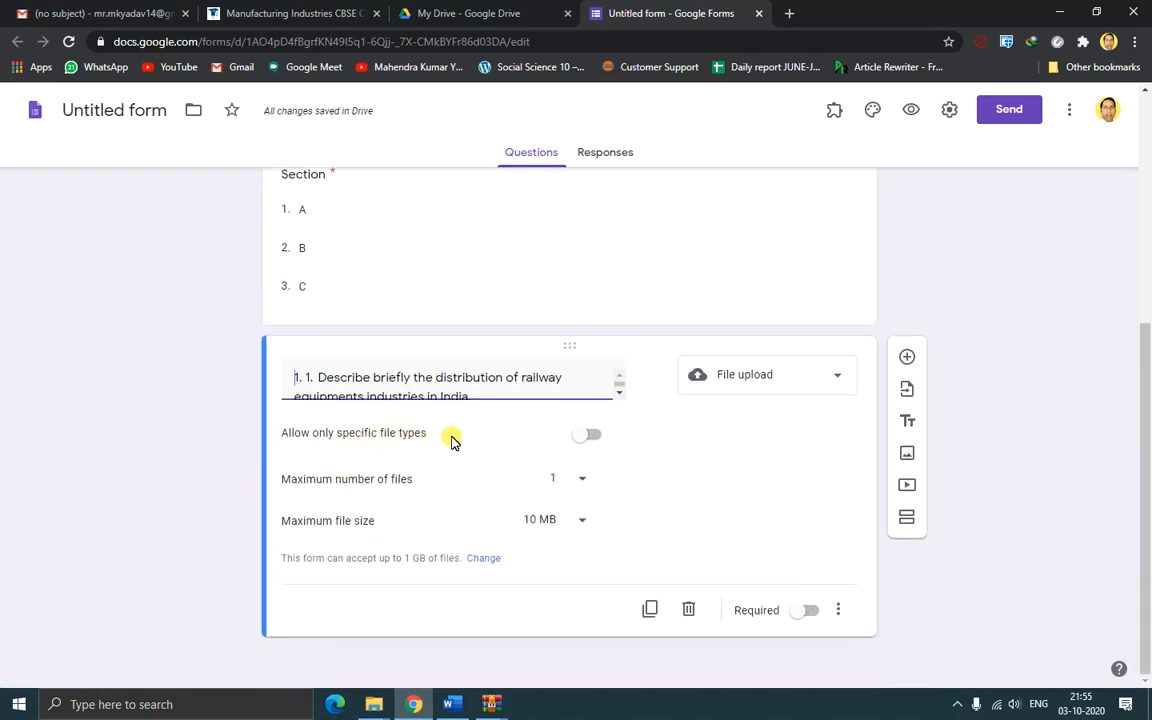
{"action": "left_click", "coordinate": [594, 441]}
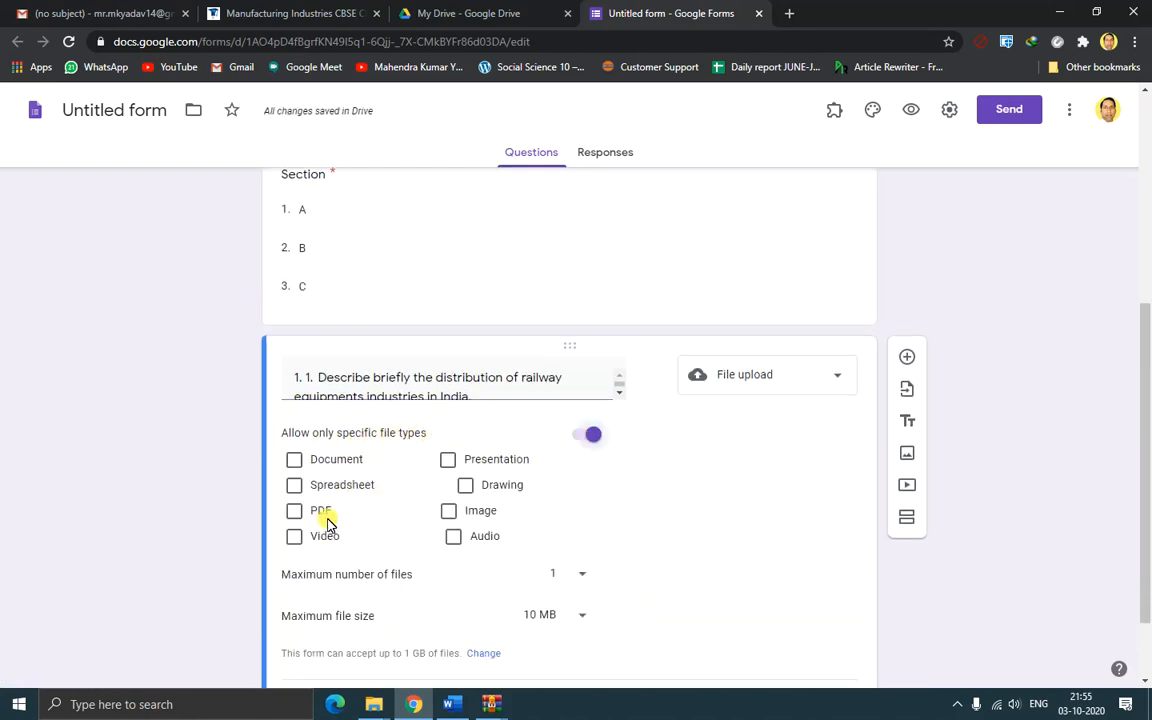
{"action": "left_click", "coordinate": [300, 515]}
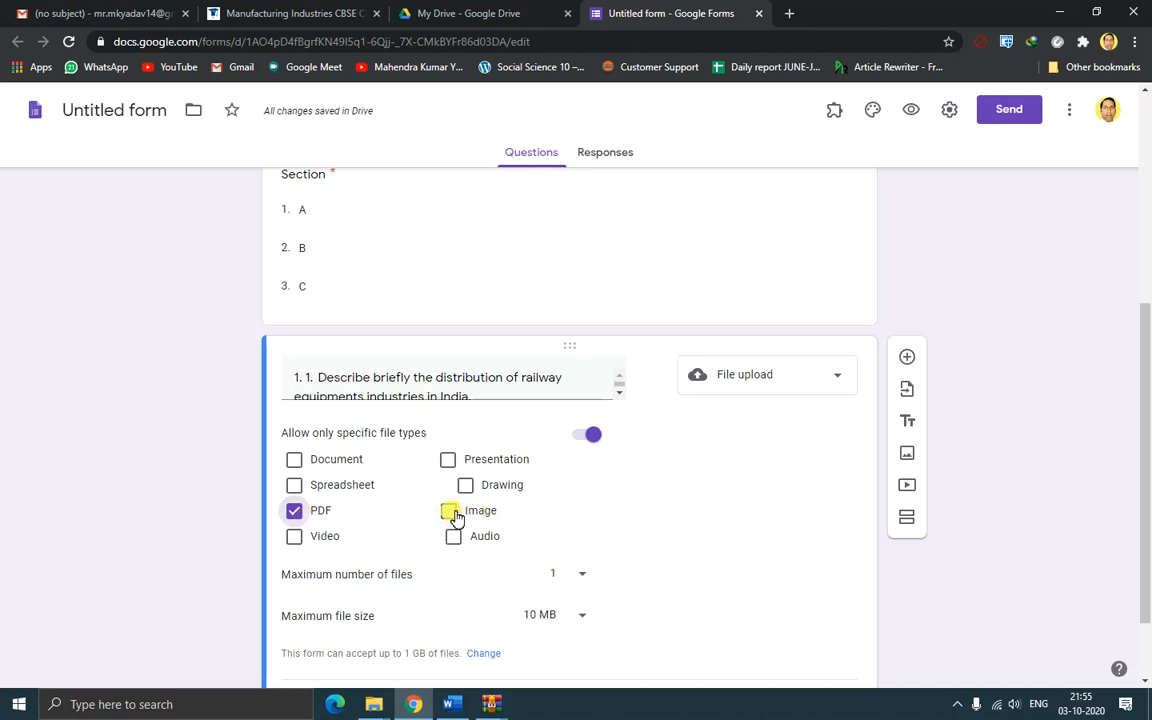
{"action": "left_click", "coordinate": [452, 513]}
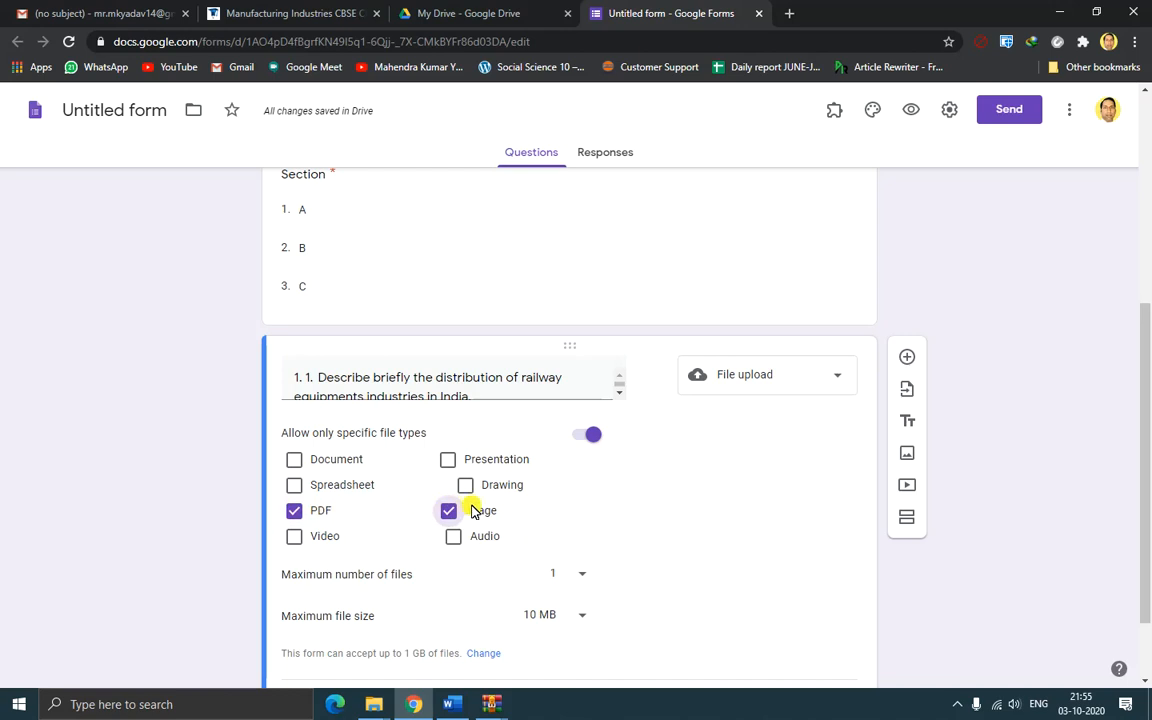
{"action": "left_click", "coordinate": [295, 513]}
{"action": "left_click", "coordinate": [294, 512]}
{"action": "scroll", "coordinate": [771, 525], "scroll_direction": "down", "scroll_amount": 2}
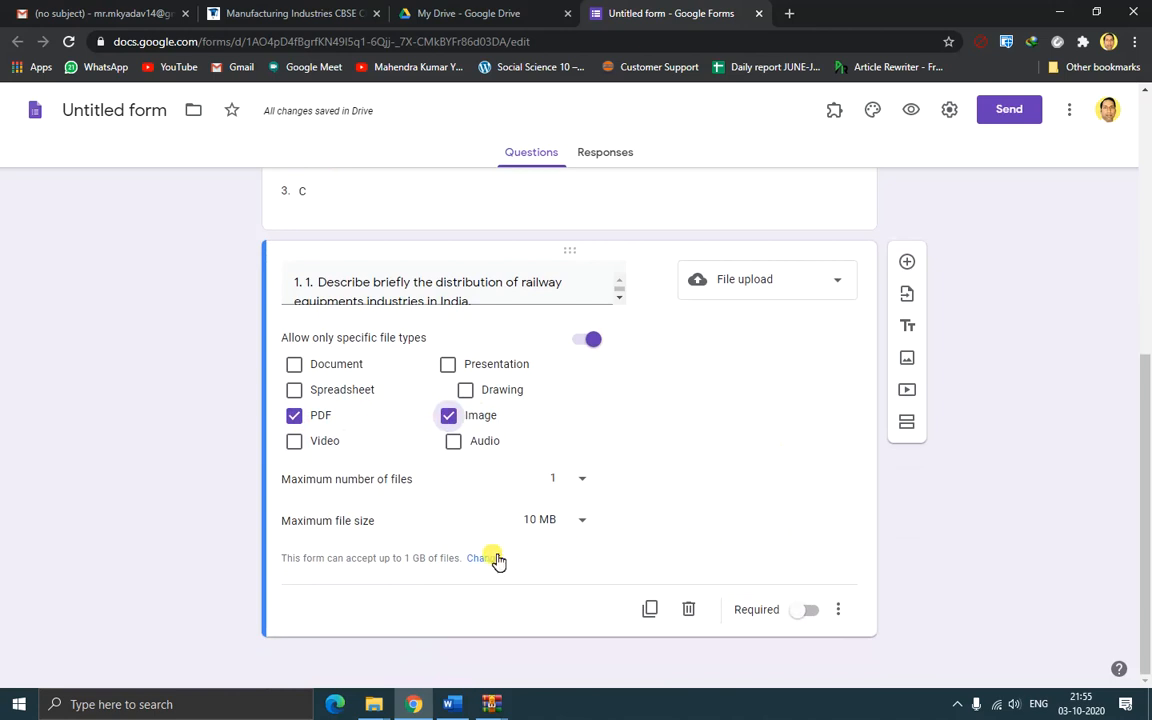
{"action": "left_click", "coordinate": [816, 612]}
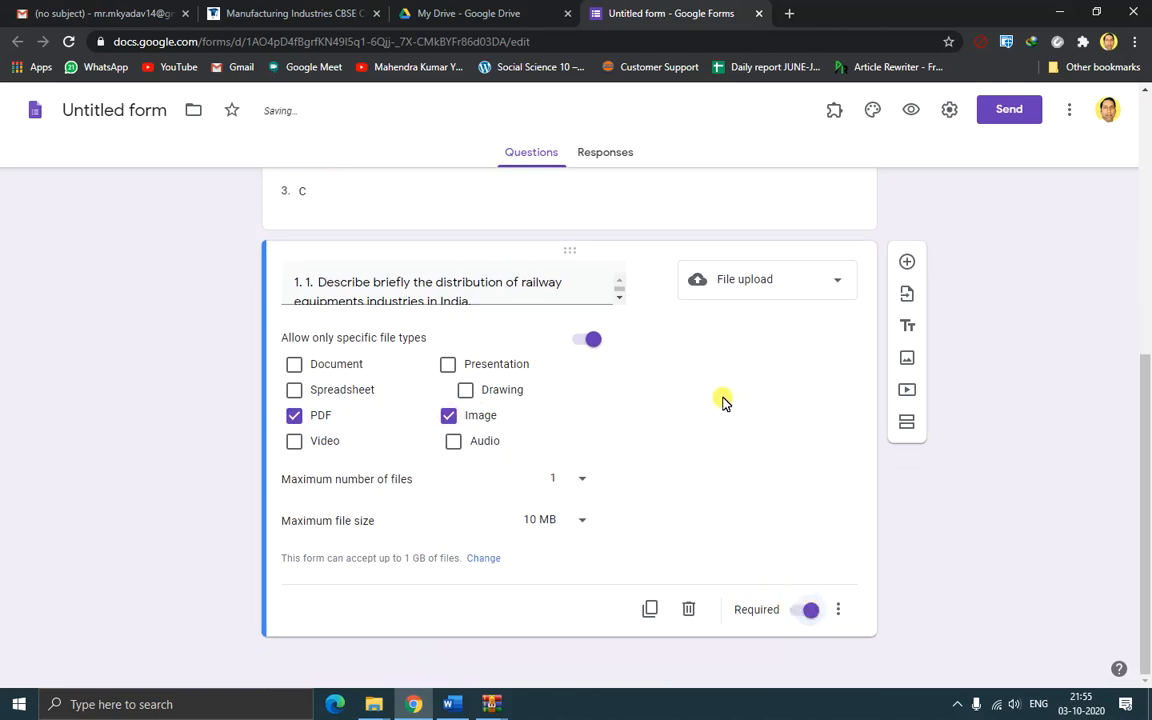
{"action": "left_click", "coordinate": [907, 261]}
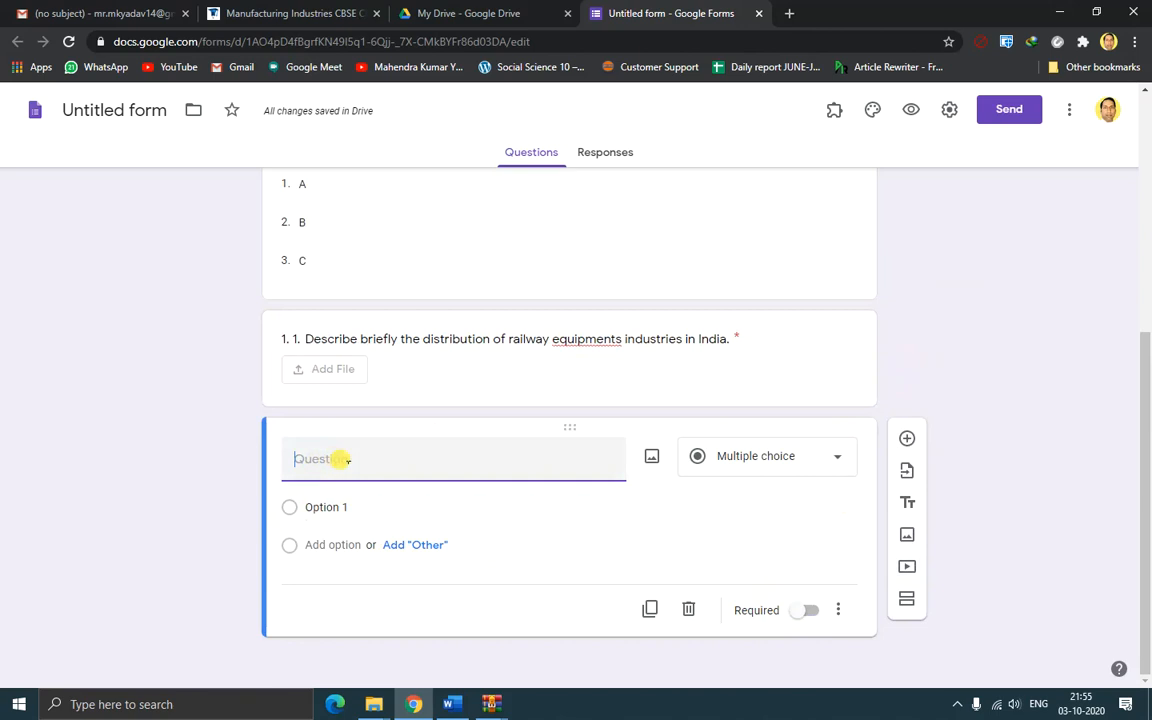
Paste question 2 from the Word document into the new question's title
{"action": "left_click", "coordinate": [458, 705]}
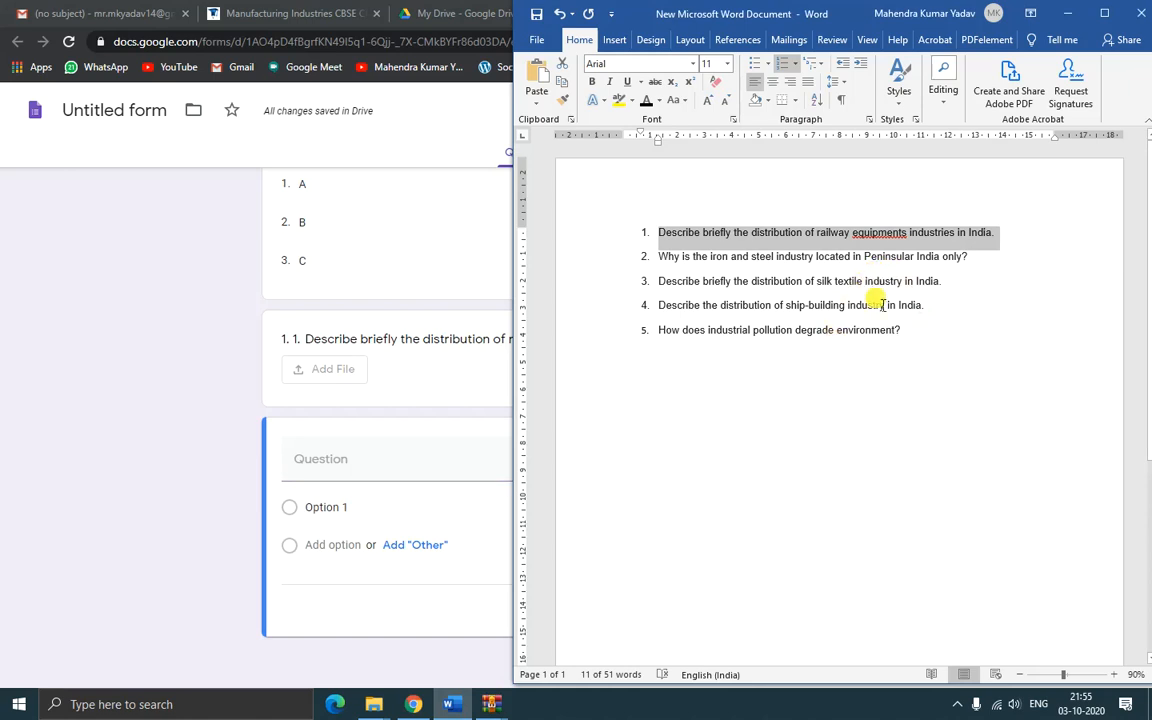
{"action": "left_click_drag", "start_coordinate": [665, 258], "coordinate": [982, 260]}
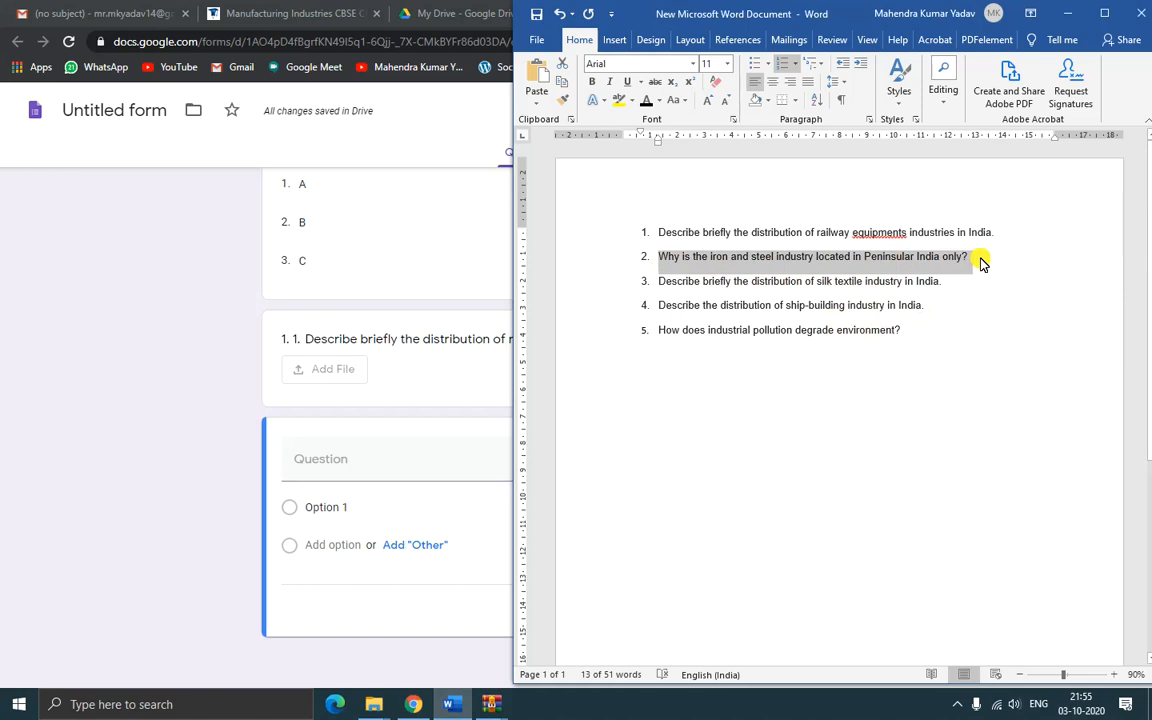
{"action": "left_click", "coordinate": [380, 458]}
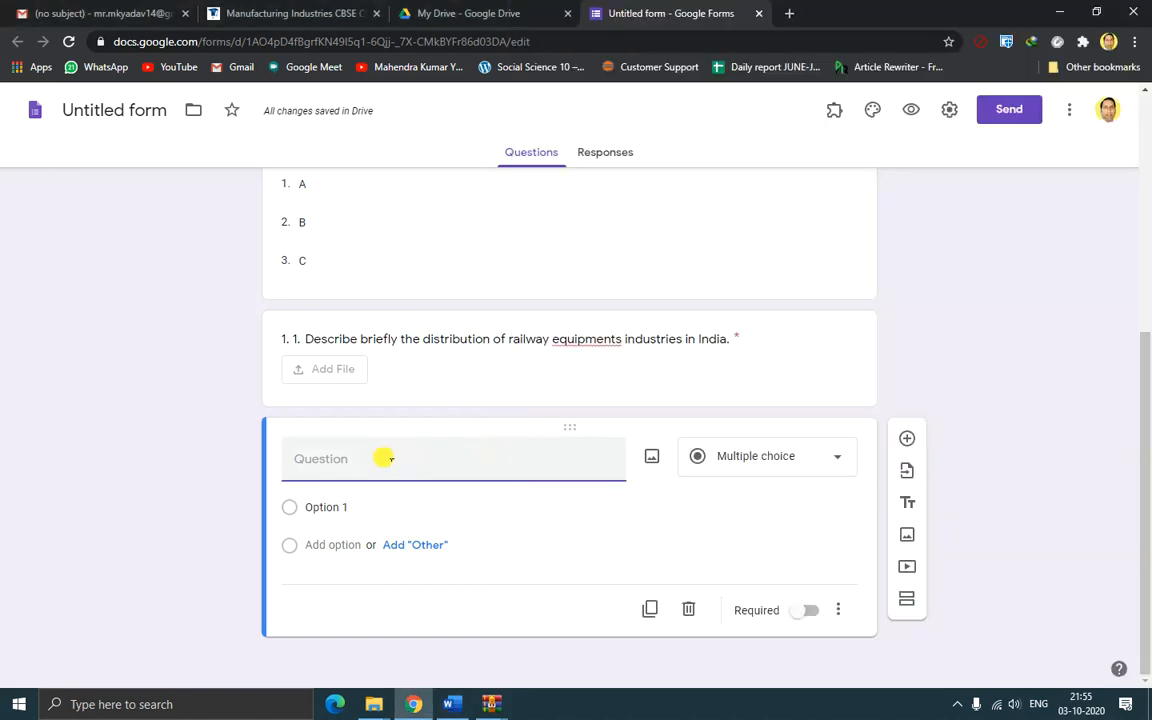
{"action": "type", "text": "2.\tWhy is the iron and steel industry located in Peninsular India only?"}
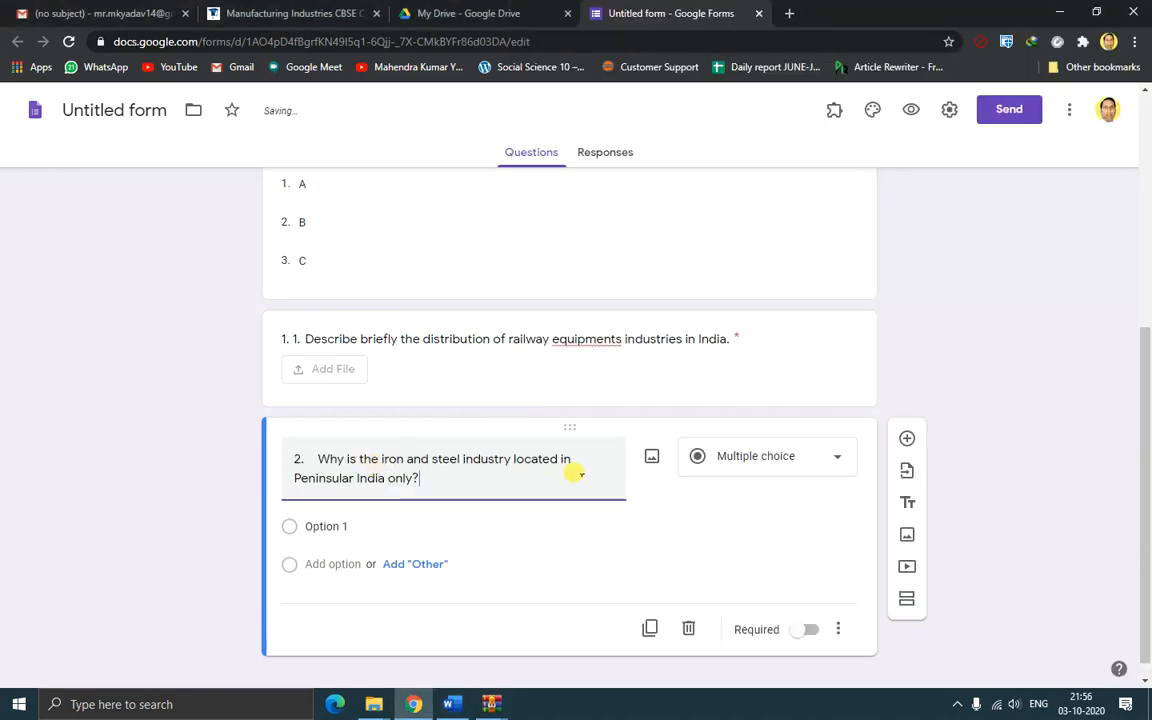
Make question 2 a required file upload accepting only PDF and Image, then add a question
{"action": "left_click", "coordinate": [784, 458]}
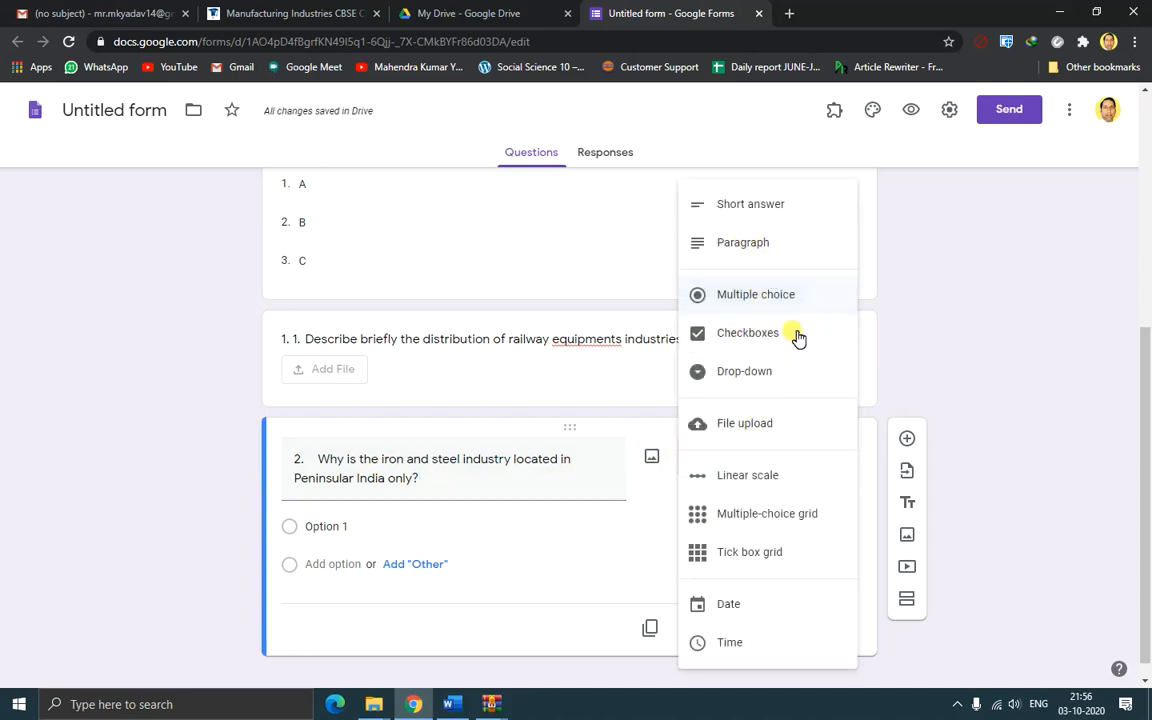
{"action": "left_click", "coordinate": [958, 378]}
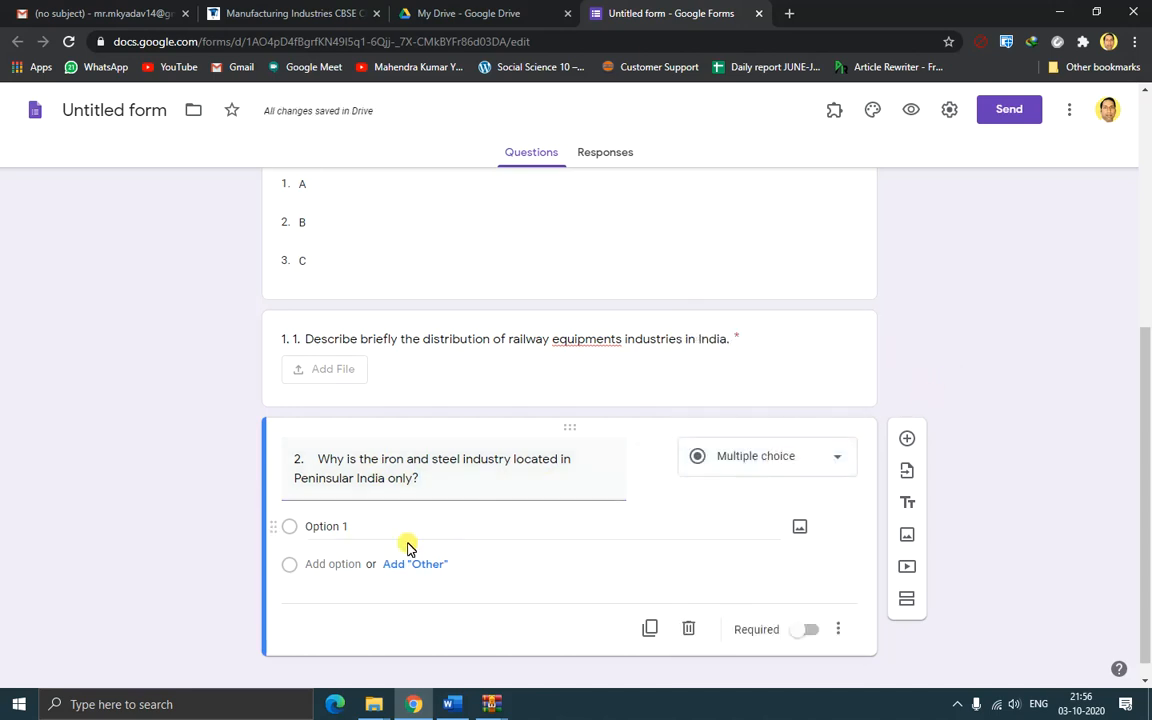
{"action": "left_click", "coordinate": [836, 460]}
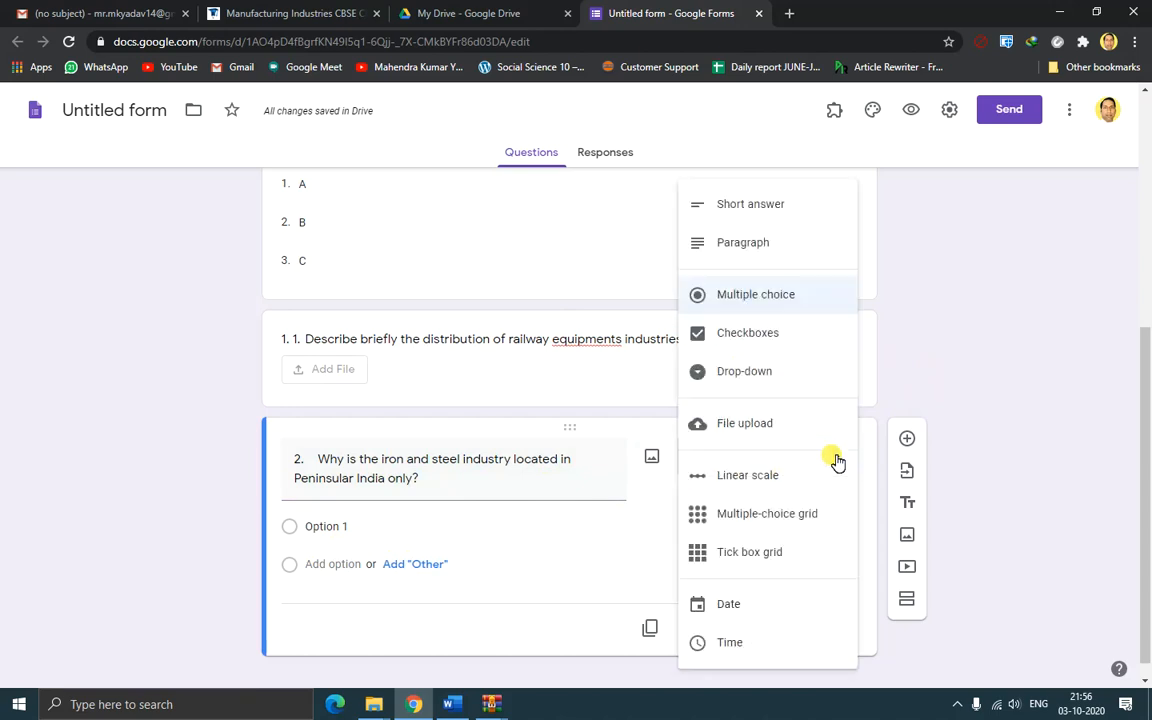
{"action": "left_click", "coordinate": [750, 428]}
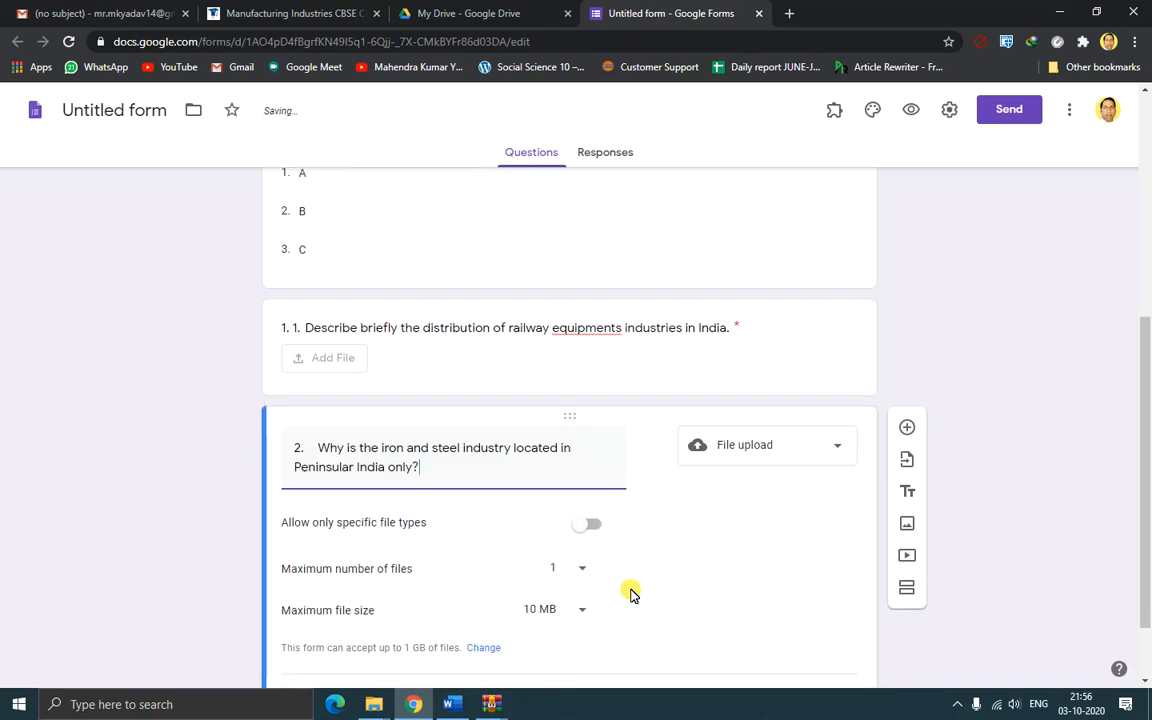
{"action": "left_click", "coordinate": [590, 437]}
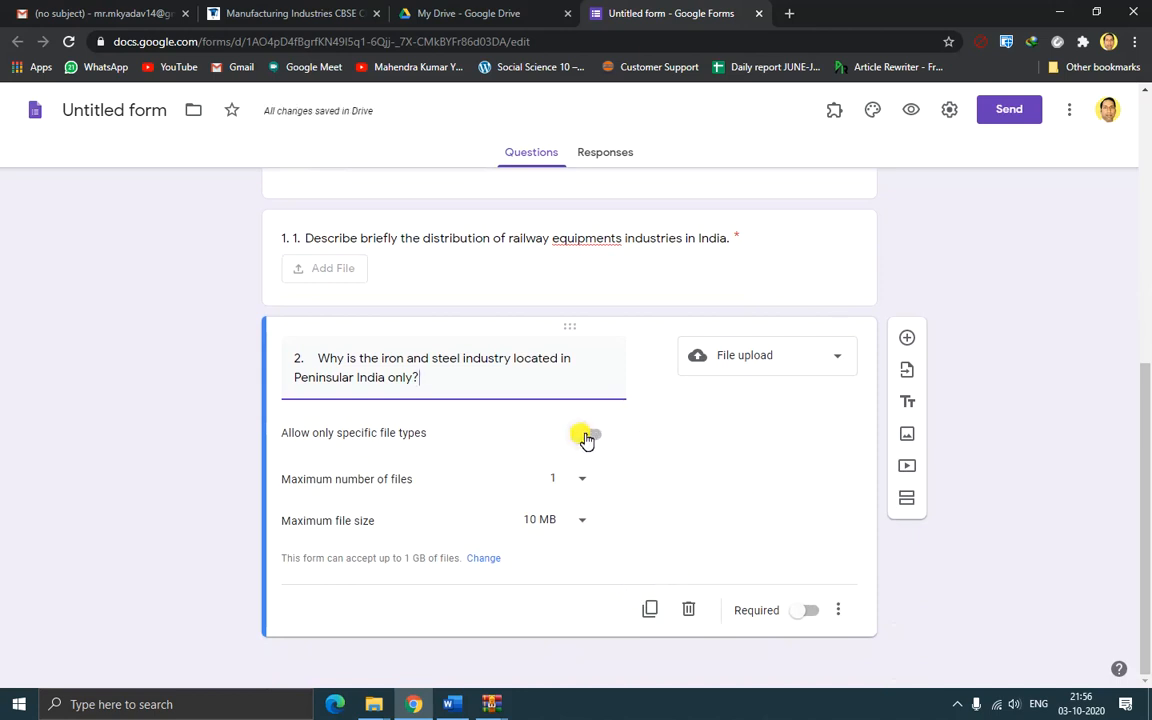
{"action": "left_click", "coordinate": [294, 510]}
{"action": "left_click", "coordinate": [448, 510]}
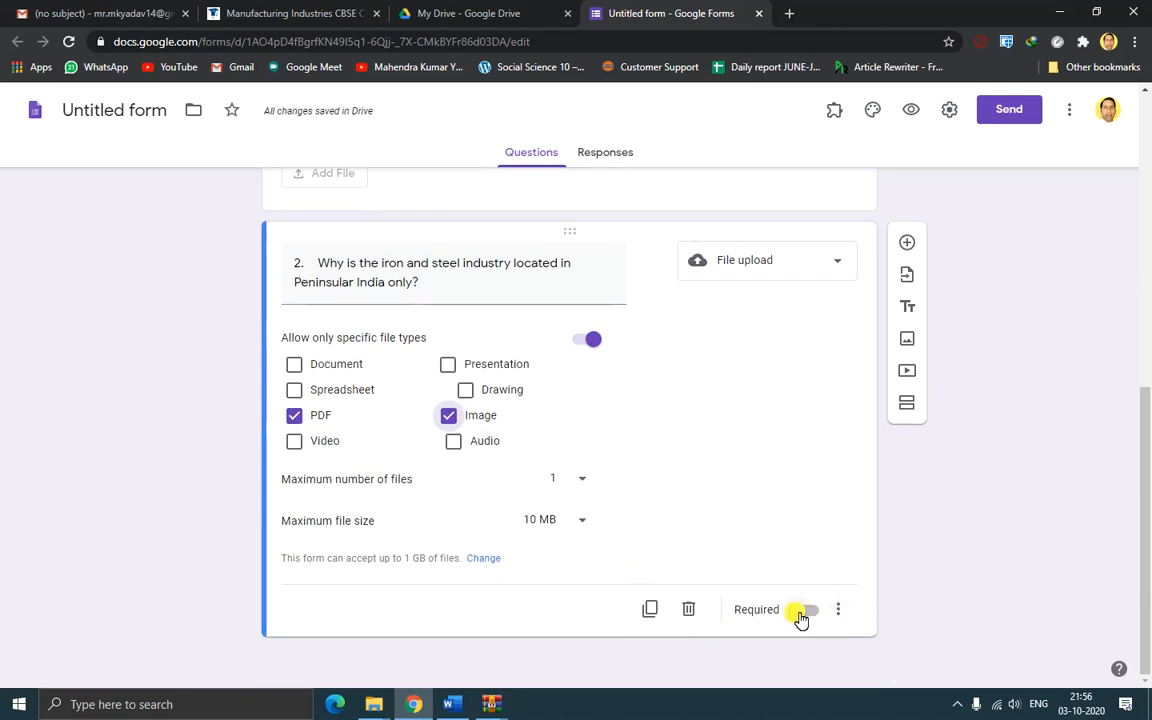
{"action": "left_click", "coordinate": [810, 610]}
{"action": "left_click", "coordinate": [907, 243]}
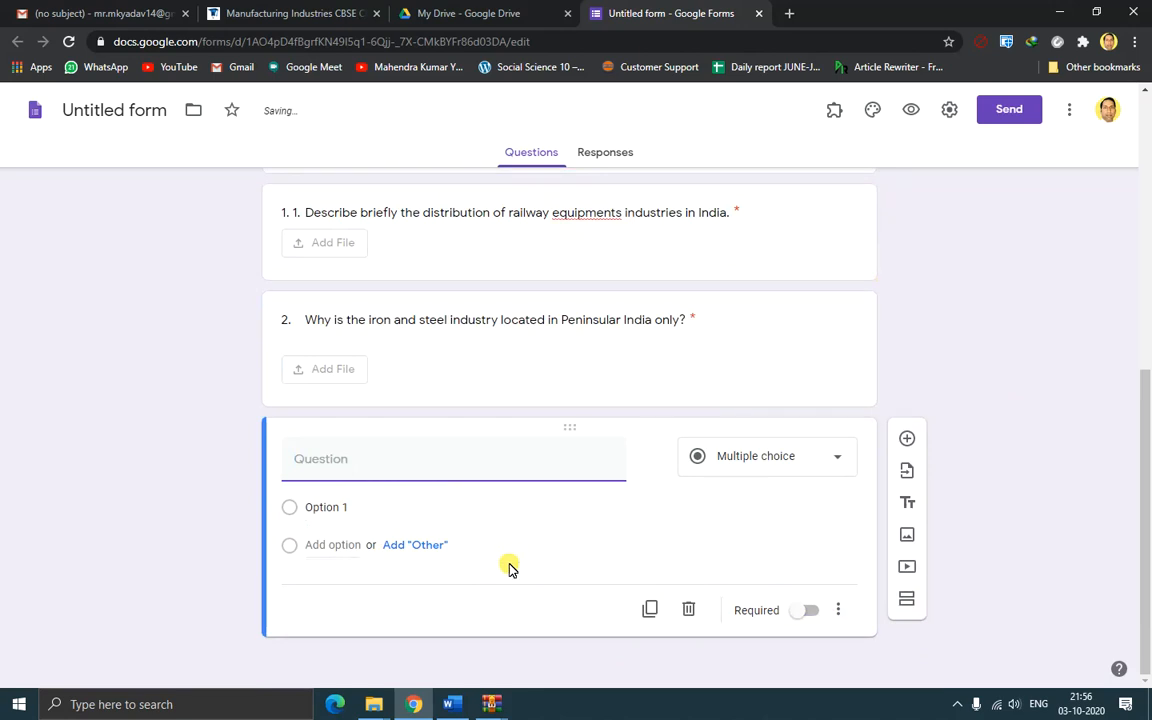
{"action": "left_click", "coordinate": [452, 704]}
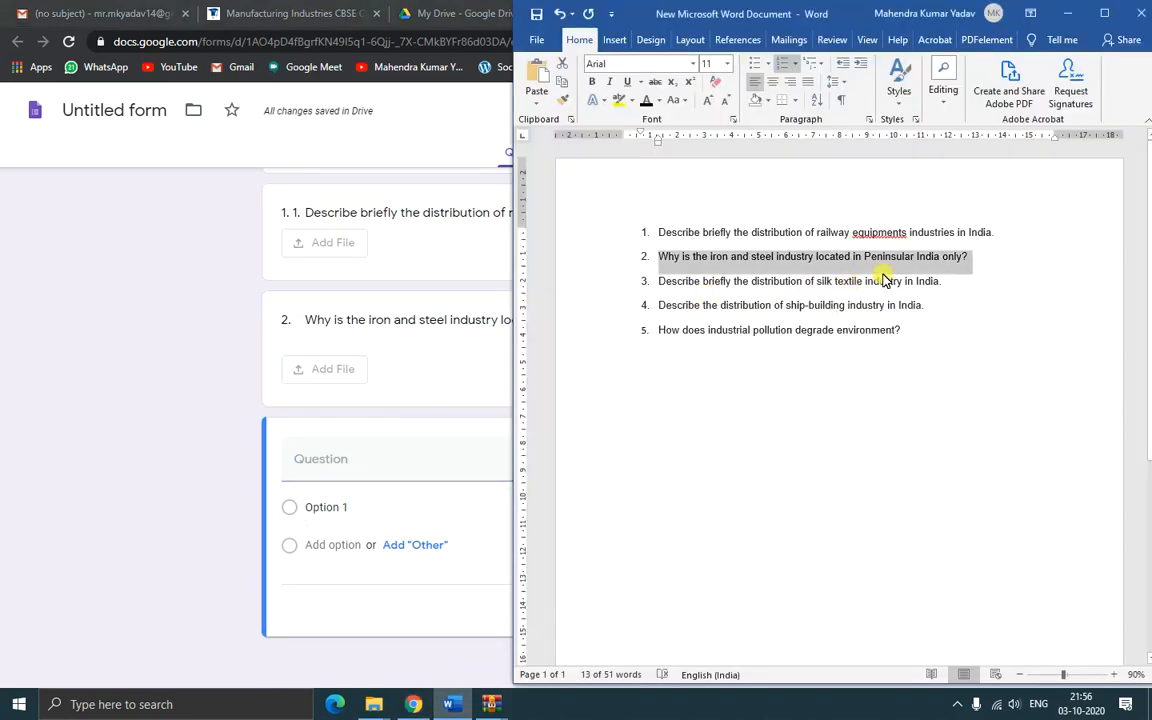
Paste the silk textile industry question from Word as question 3's title
{"action": "left_click_drag", "start_coordinate": [668, 283], "coordinate": [950, 287]}
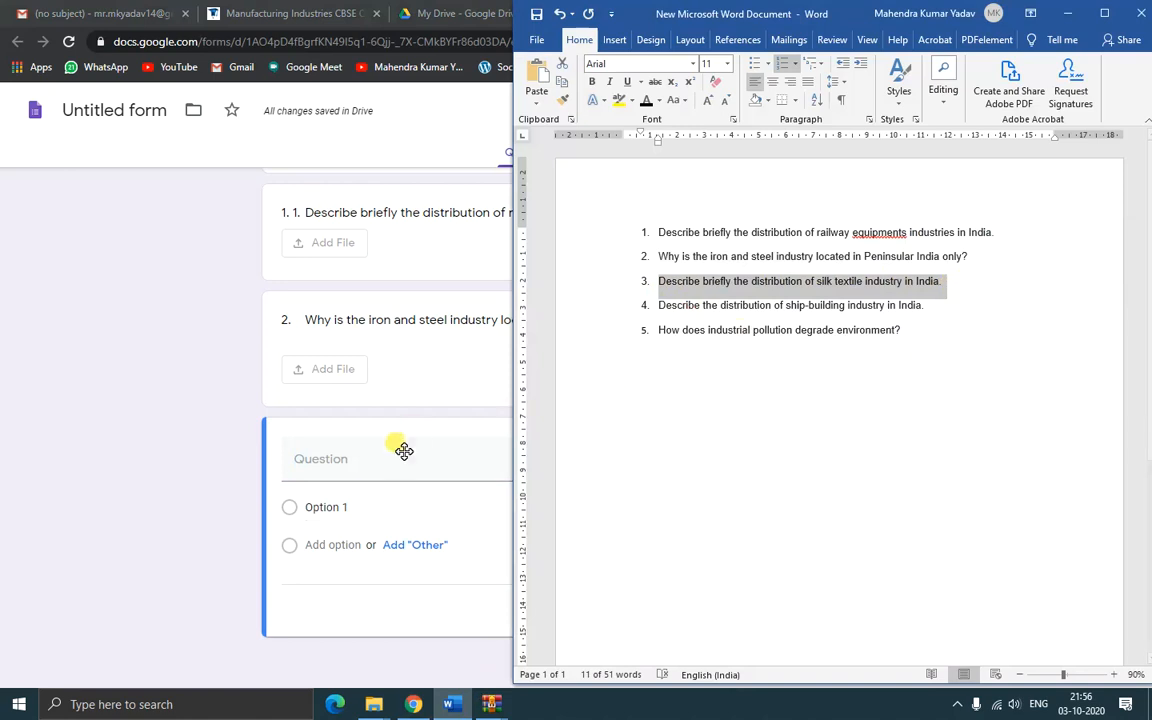
{"action": "left_click", "coordinate": [364, 465]}
{"action": "type", "text": "3.\tDescribe briefly the distribution of silk textile industry in India."}
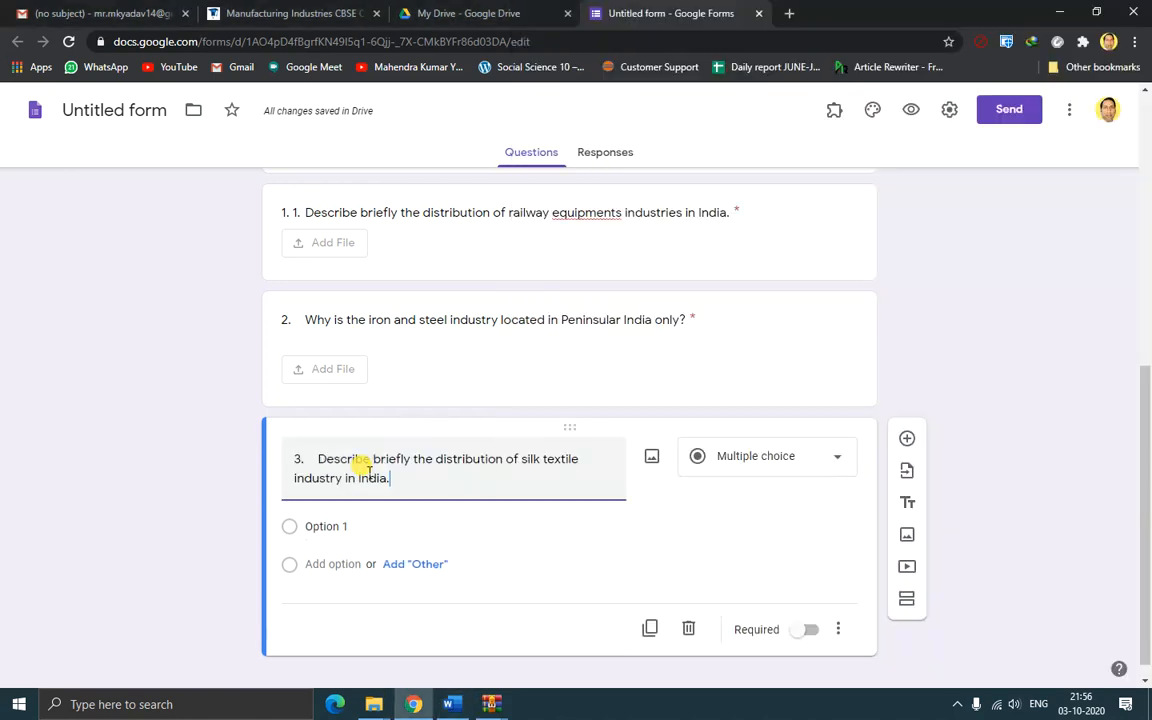
{"action": "left_click", "coordinate": [790, 445]}
{"action": "left_click", "coordinate": [771, 470]}
Make question 3 a required file upload accepting only PDF and Image files
{"action": "left_click", "coordinate": [826, 479]}
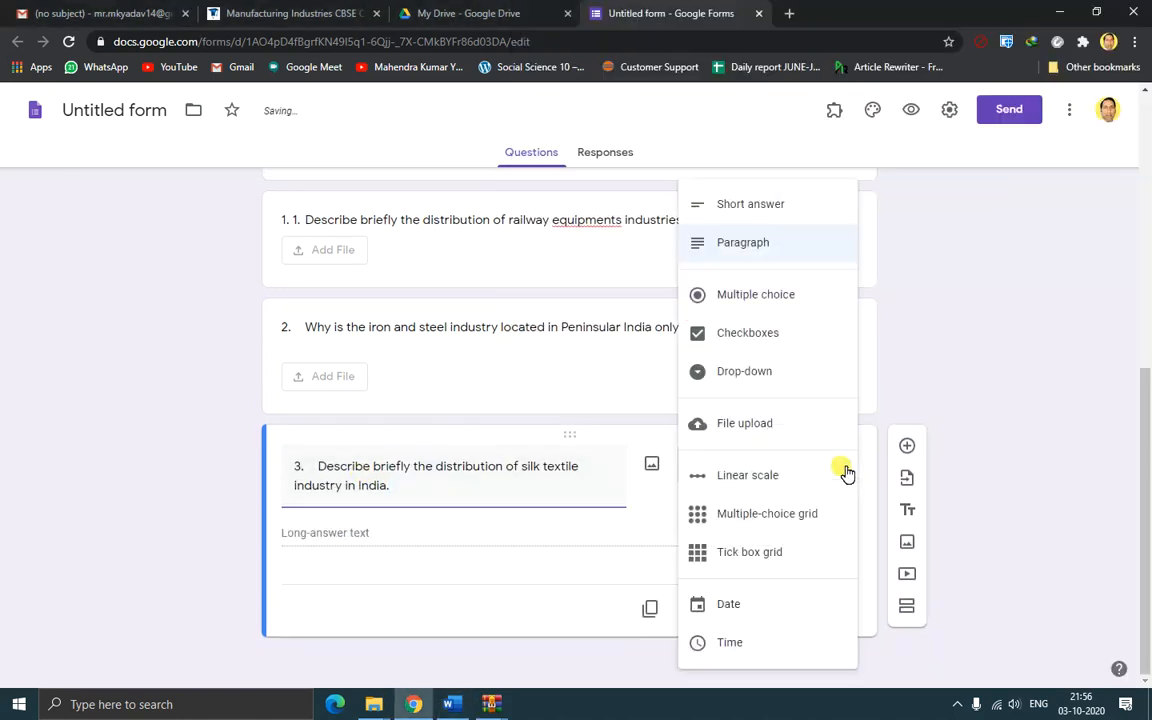
{"action": "left_click", "coordinate": [749, 428]}
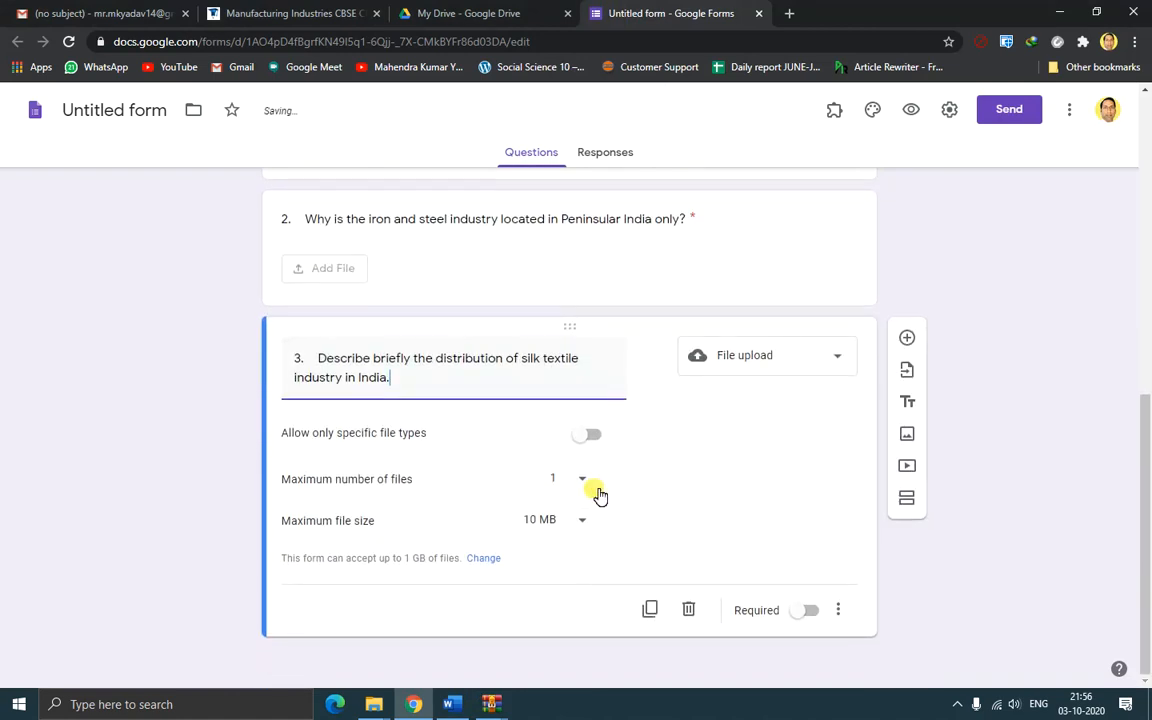
{"action": "left_click", "coordinate": [590, 436]}
{"action": "left_click", "coordinate": [320, 512]}
{"action": "left_click", "coordinate": [449, 510]}
{"action": "scroll", "coordinate": [770, 520], "scroll_direction": "down", "scroll_amount": 1}
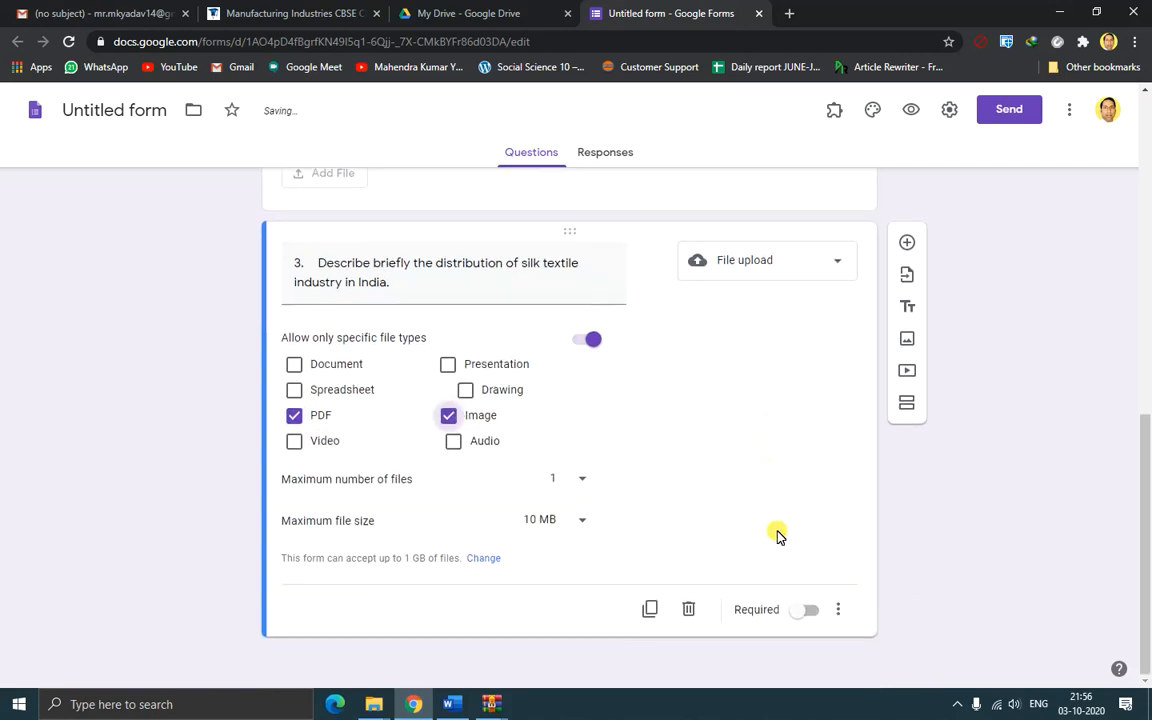
{"action": "left_click", "coordinate": [812, 618]}
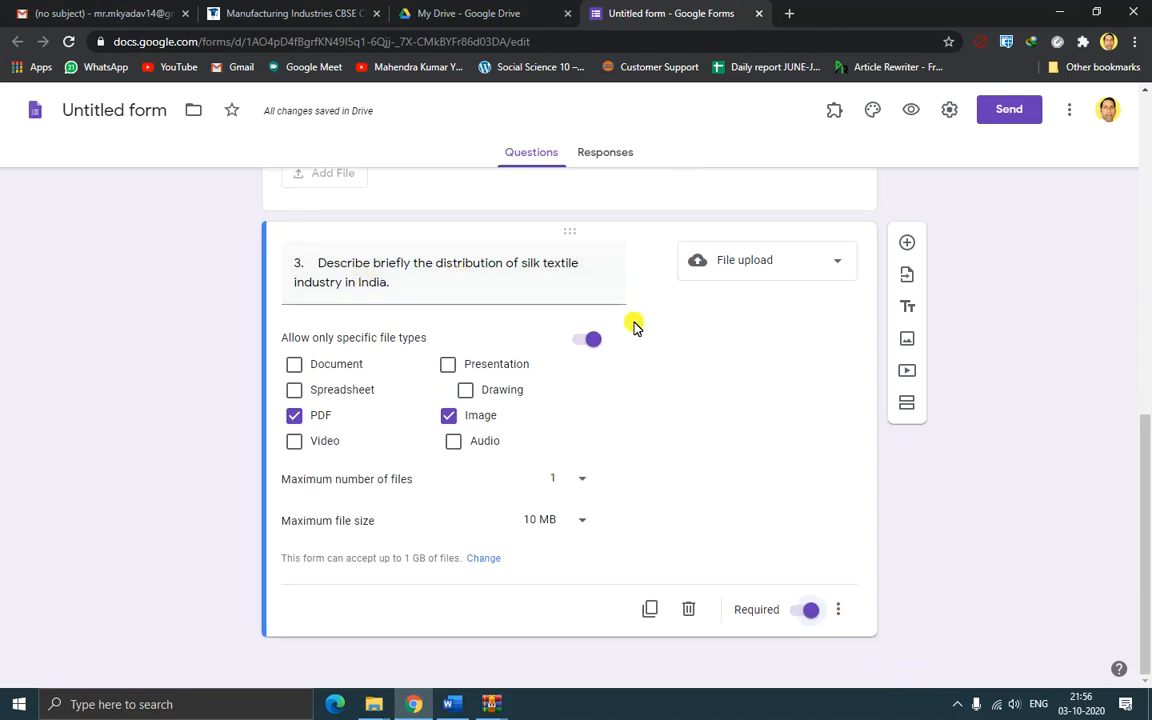
{"action": "scroll", "coordinate": [636, 327], "scroll_direction": "up", "scroll_amount": 3}
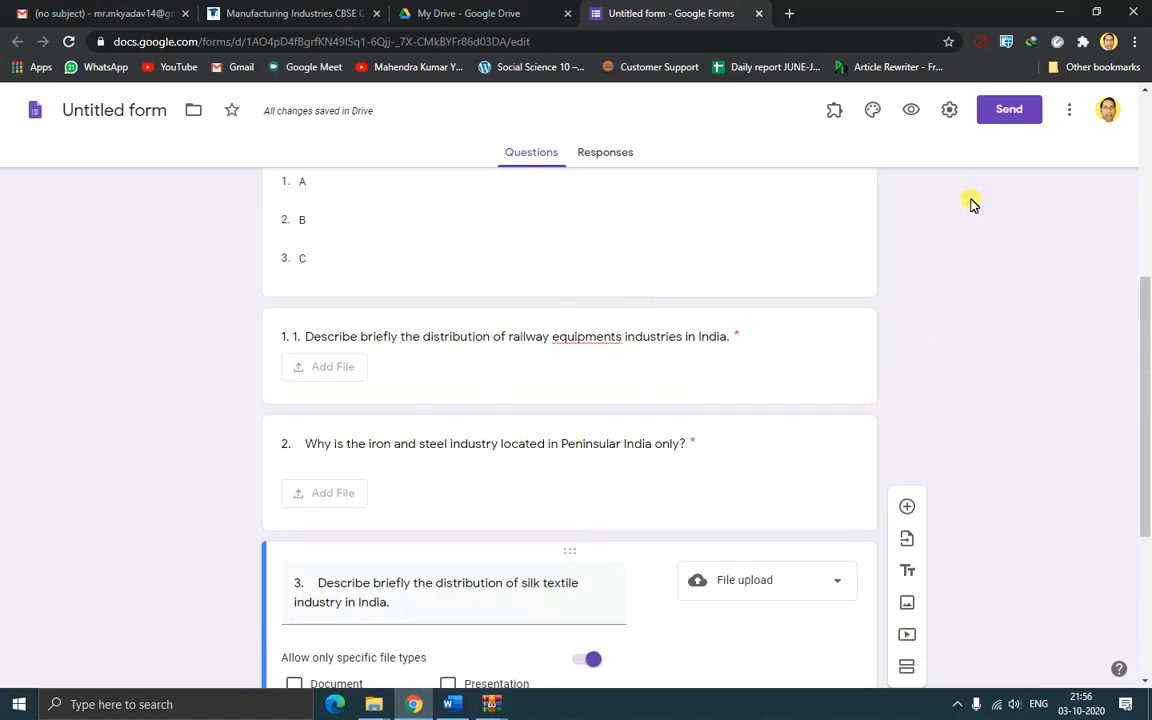
Switch on 'Make this a quiz' in the Settings' Quizzes section
{"action": "left_click", "coordinate": [950, 111]}
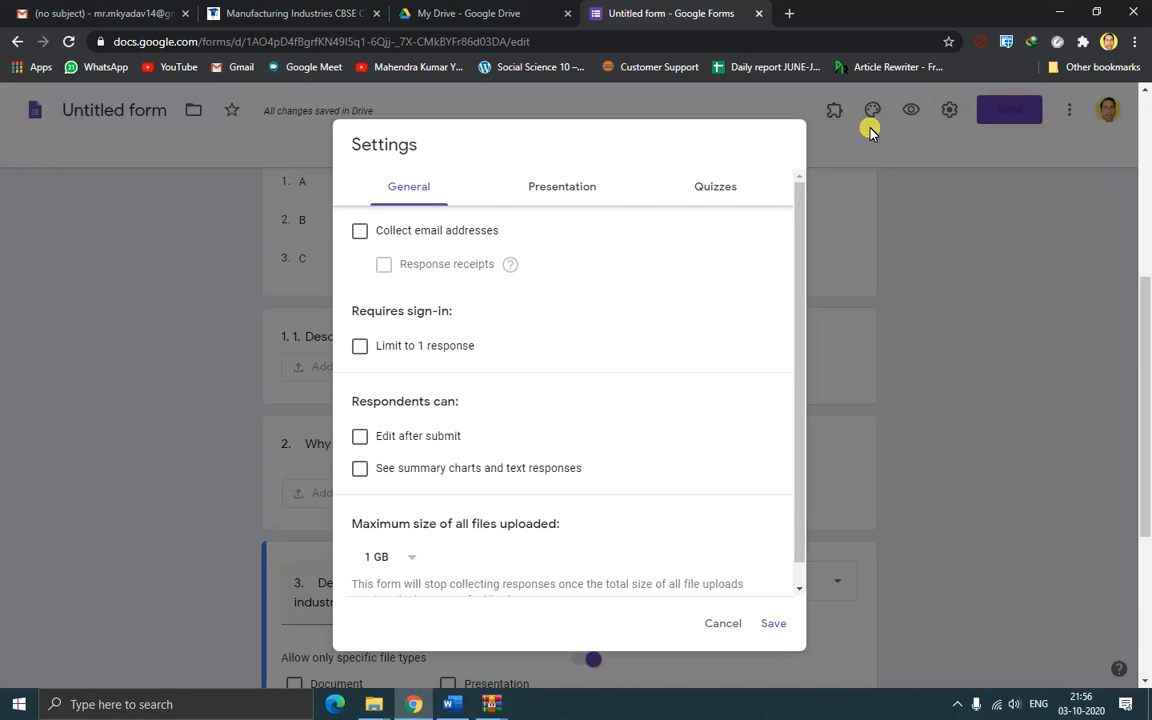
{"action": "left_click", "coordinate": [718, 188]}
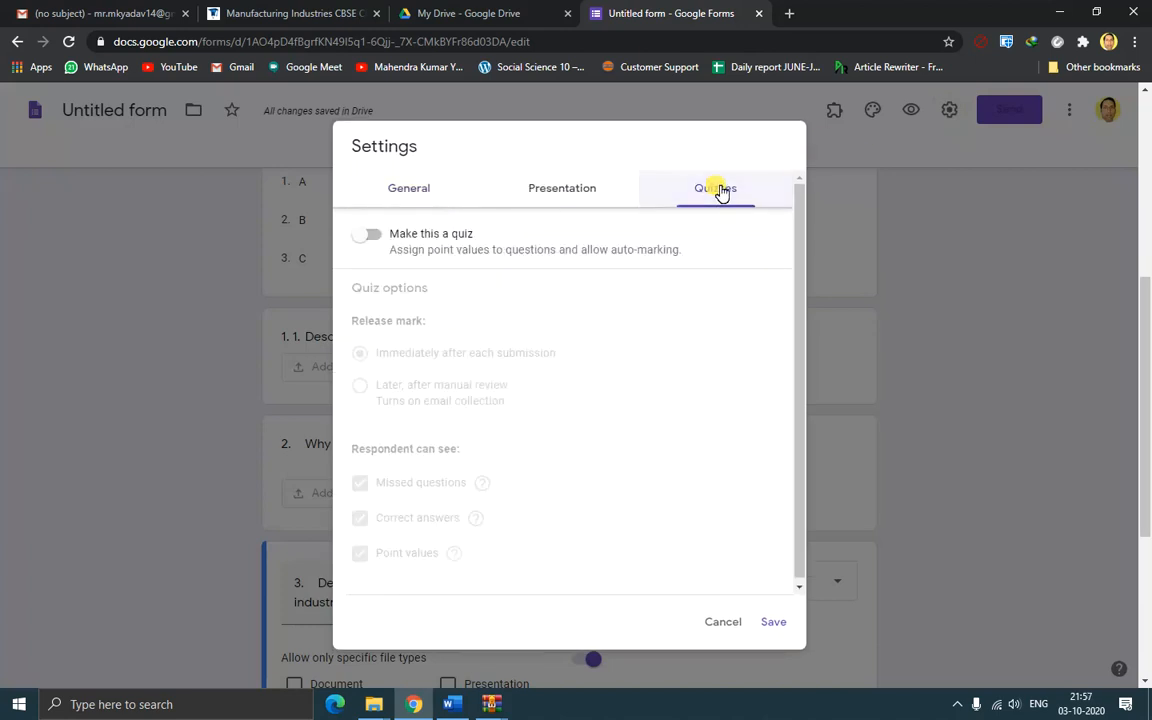
{"action": "left_click", "coordinate": [371, 234]}
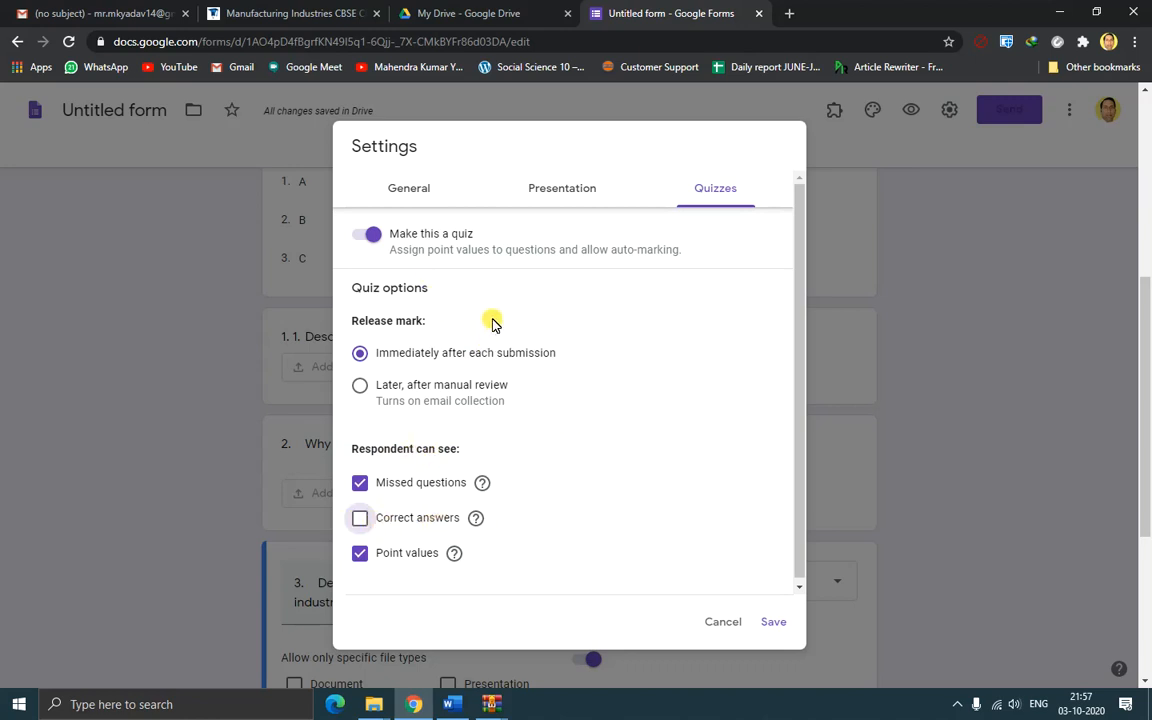
{"action": "left_click", "coordinate": [561, 192]}
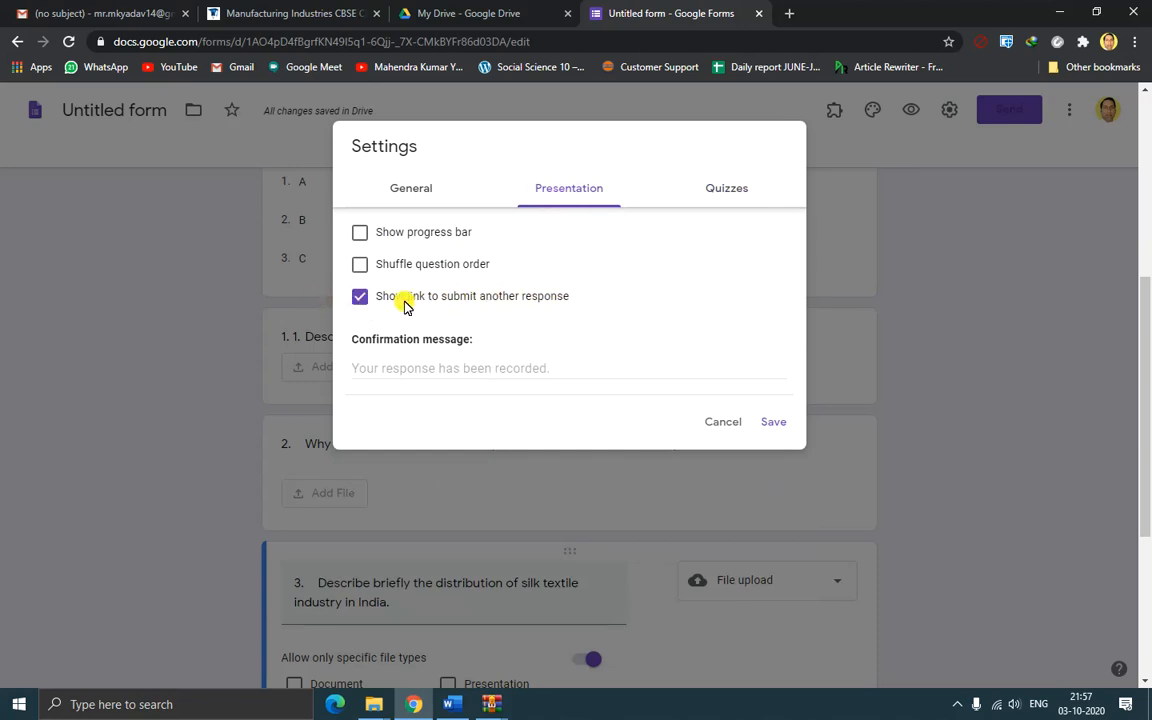
Turn on 'Limit to 1 response' in General settings, then review the Presentation settings
{"action": "left_click", "coordinate": [421, 197]}
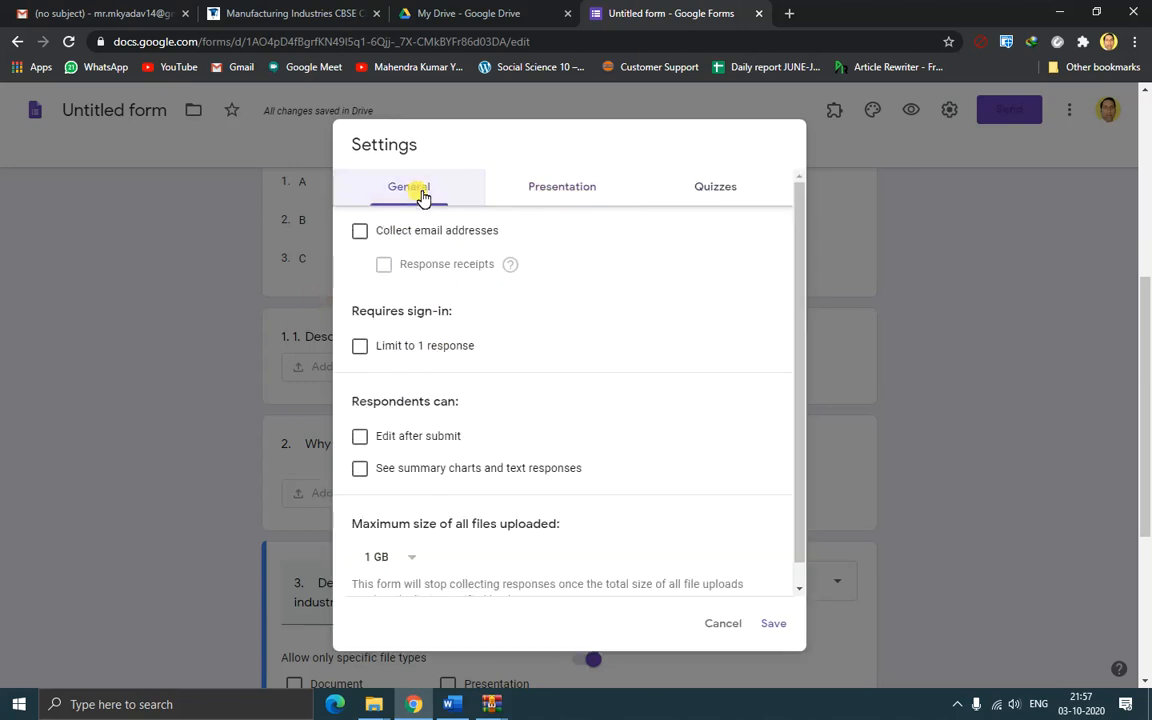
{"action": "left_click", "coordinate": [364, 348]}
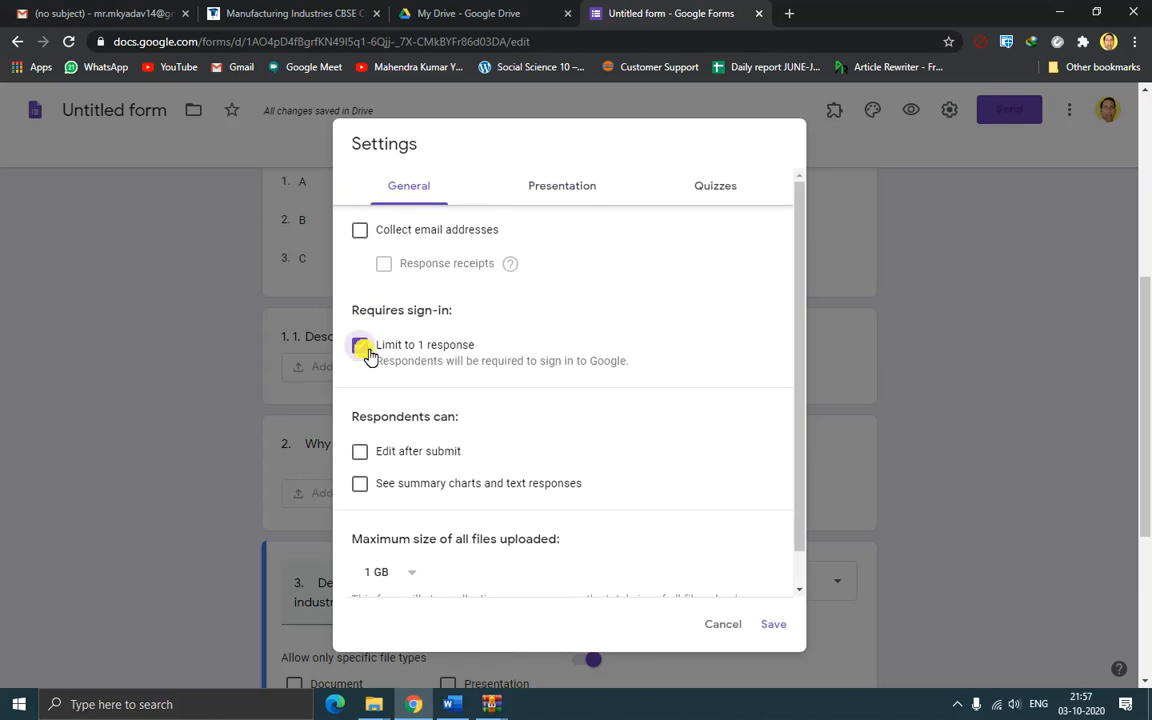
{"action": "left_click", "coordinate": [562, 190]}
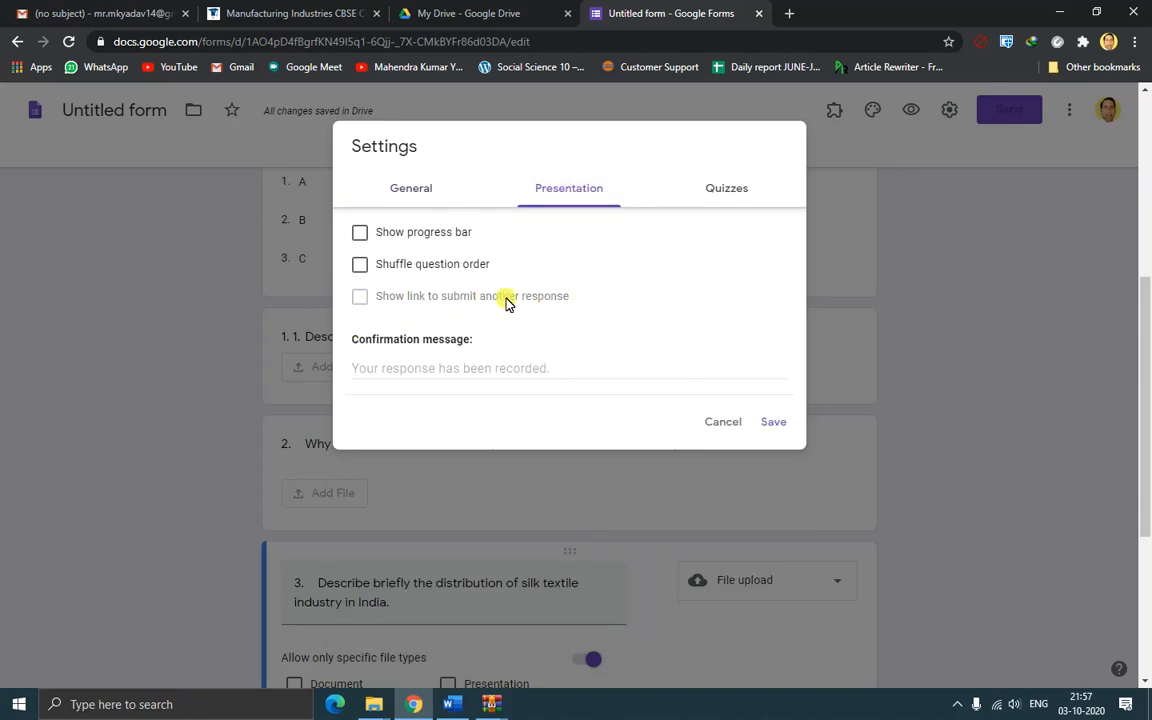
{"action": "left_click", "coordinate": [413, 189]}
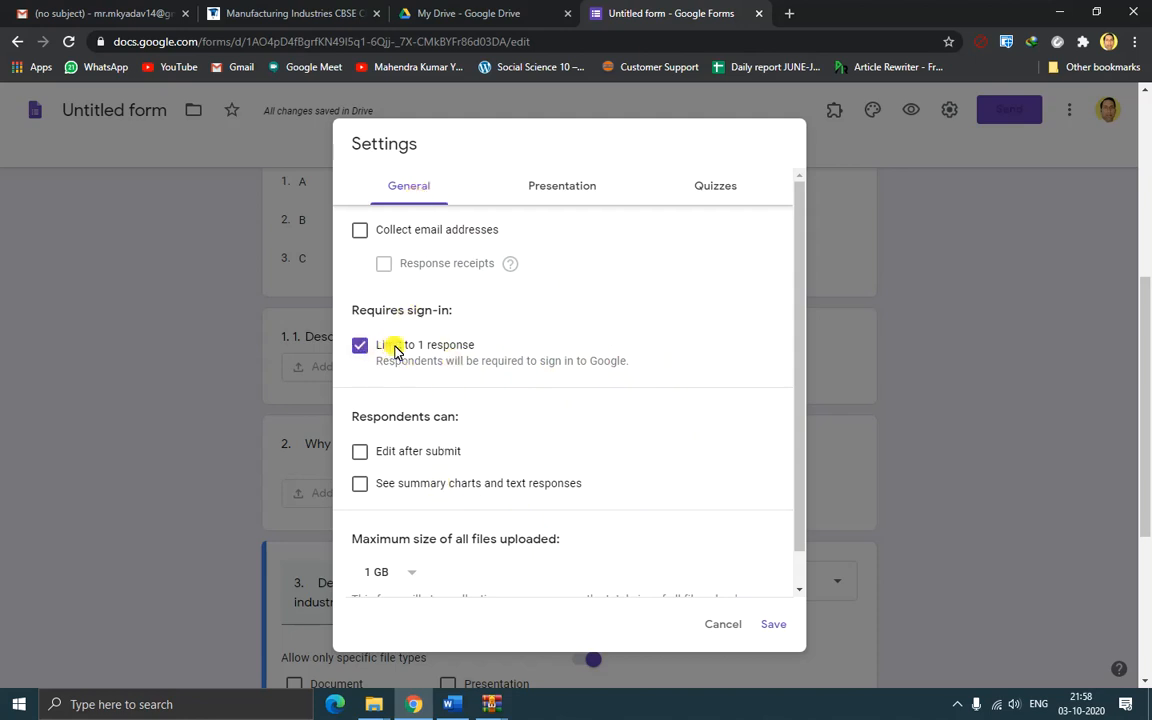
{"action": "left_click", "coordinate": [565, 191]}
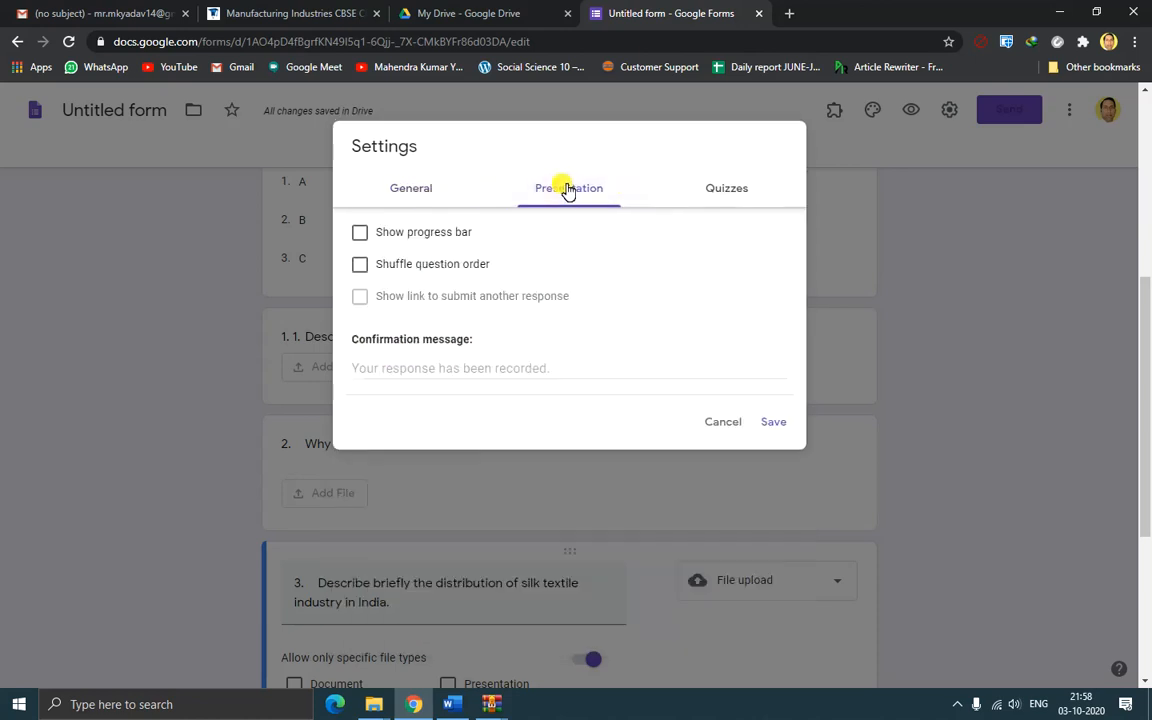
Show a progress bar, release quiz marks later after manual review, and save the settings
{"action": "left_click", "coordinate": [360, 233]}
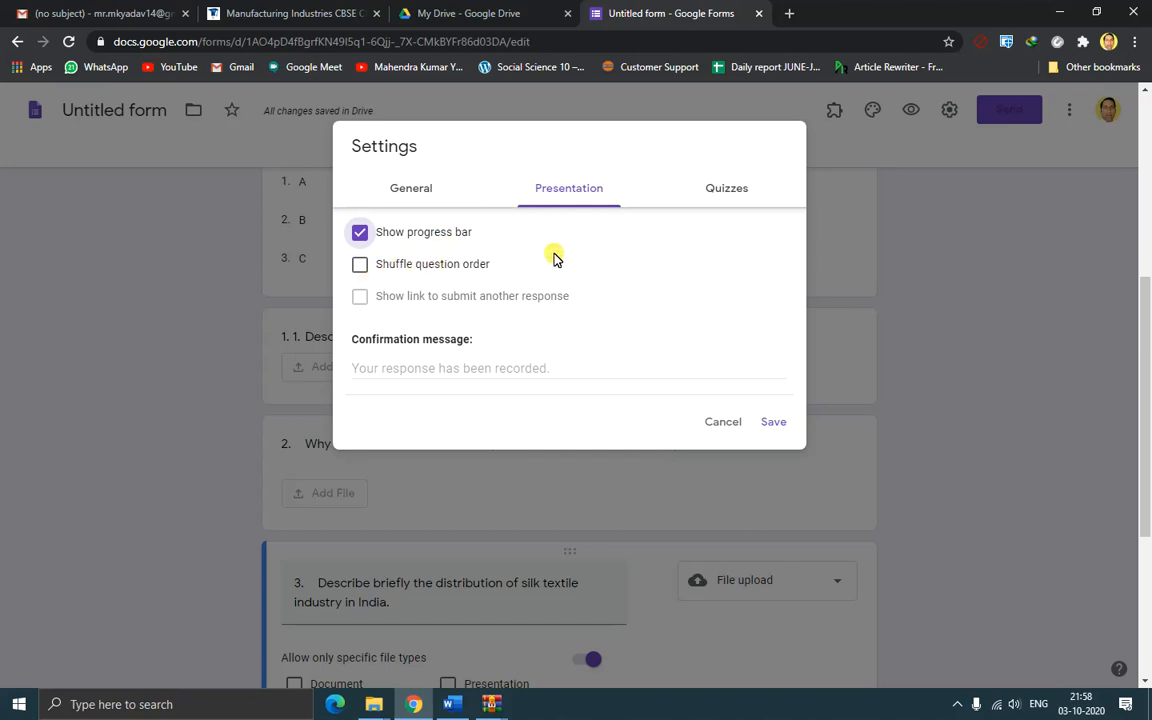
{"action": "left_click", "coordinate": [727, 190]}
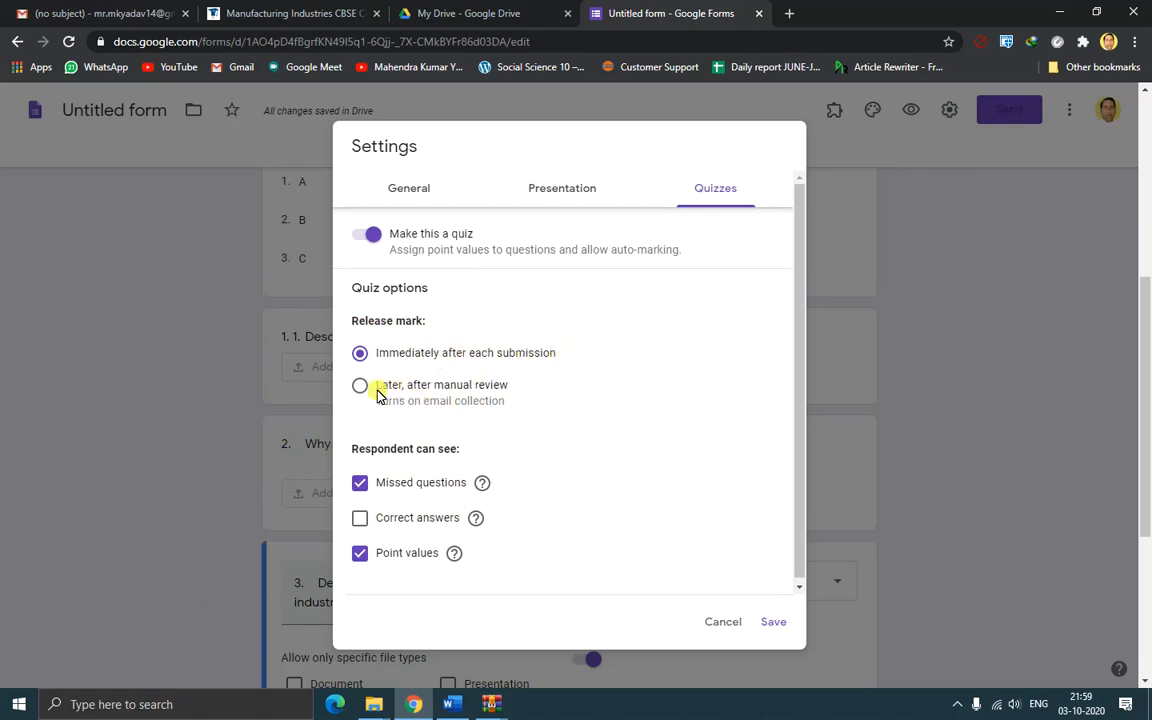
{"action": "left_click", "coordinate": [778, 624]}
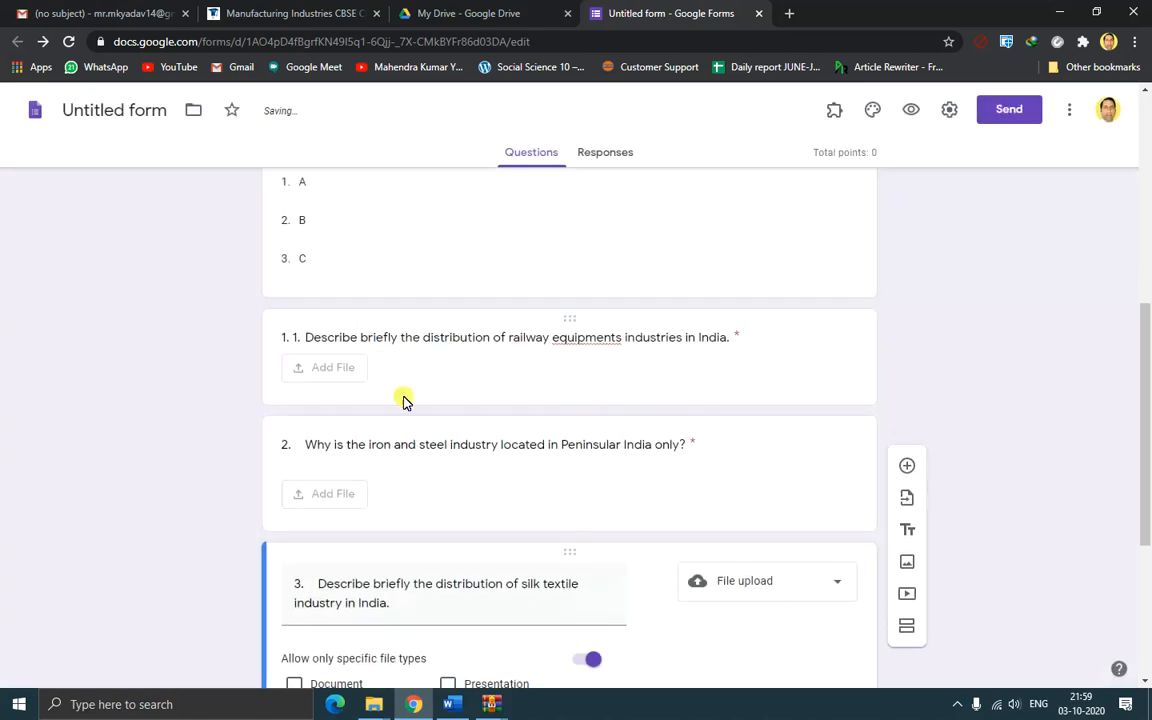
Close question 1's answer key, keeping it at 2 points
{"action": "left_click", "coordinate": [489, 380]}
{"action": "scroll", "coordinate": [330, 550], "scroll_direction": "down", "scroll_amount": 3}
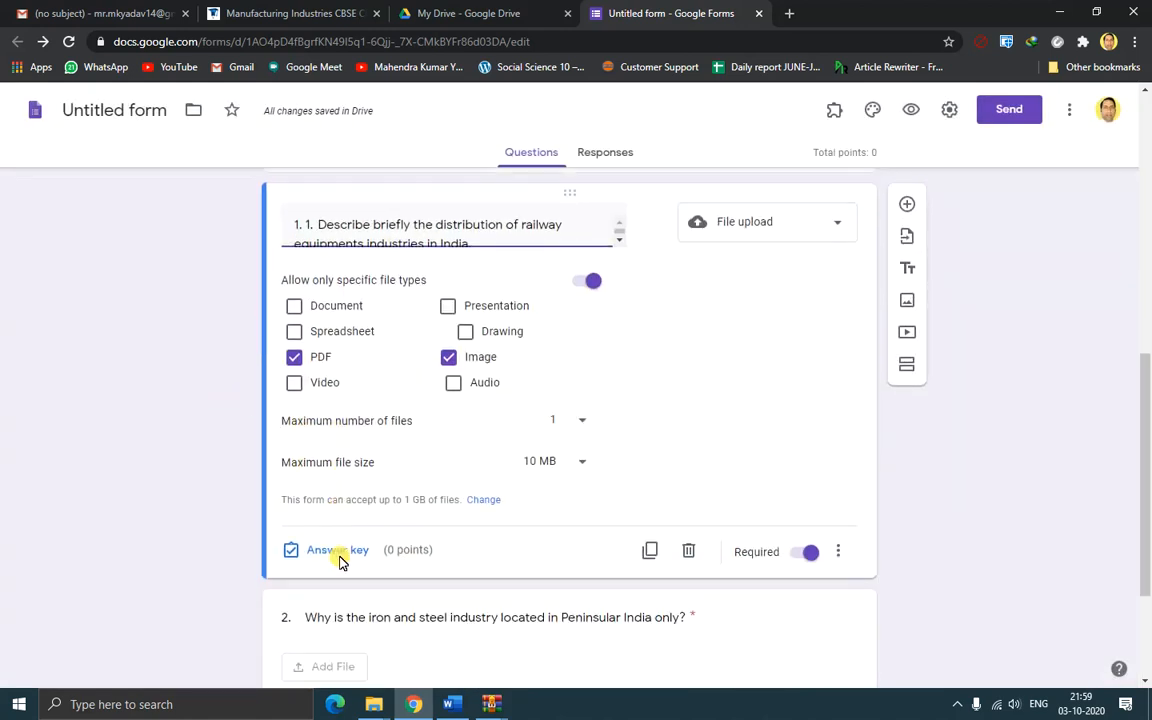
{"action": "left_click", "coordinate": [332, 438]}
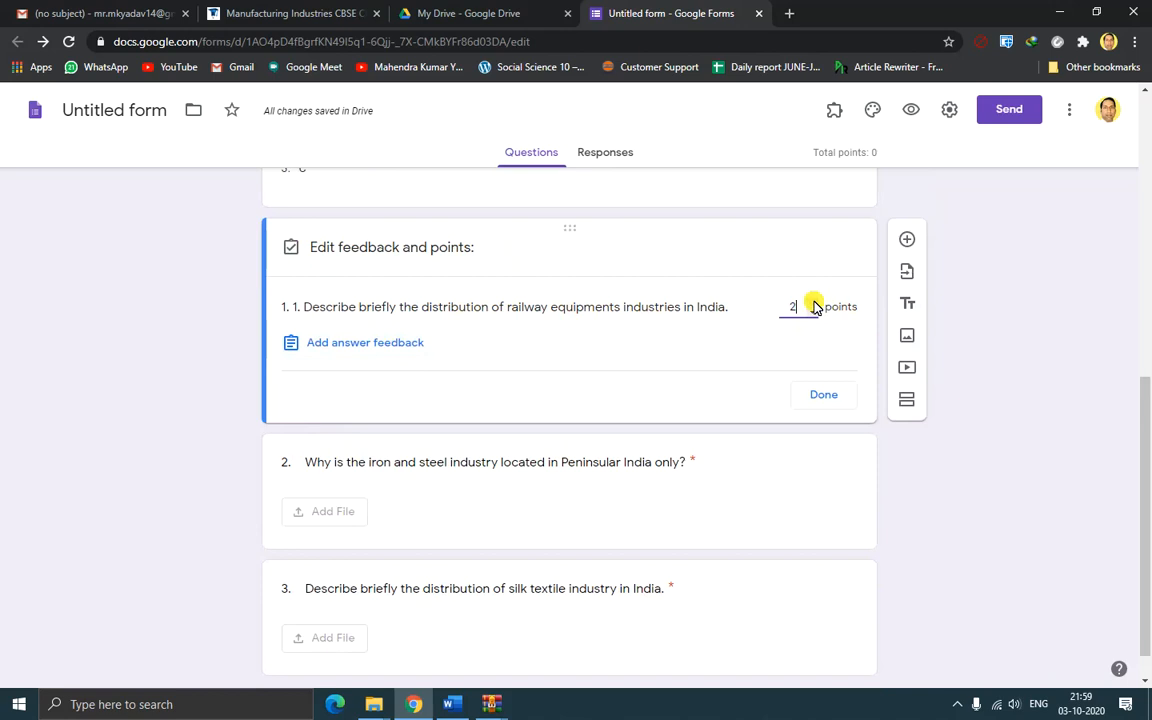
{"action": "left_click", "coordinate": [832, 398]}
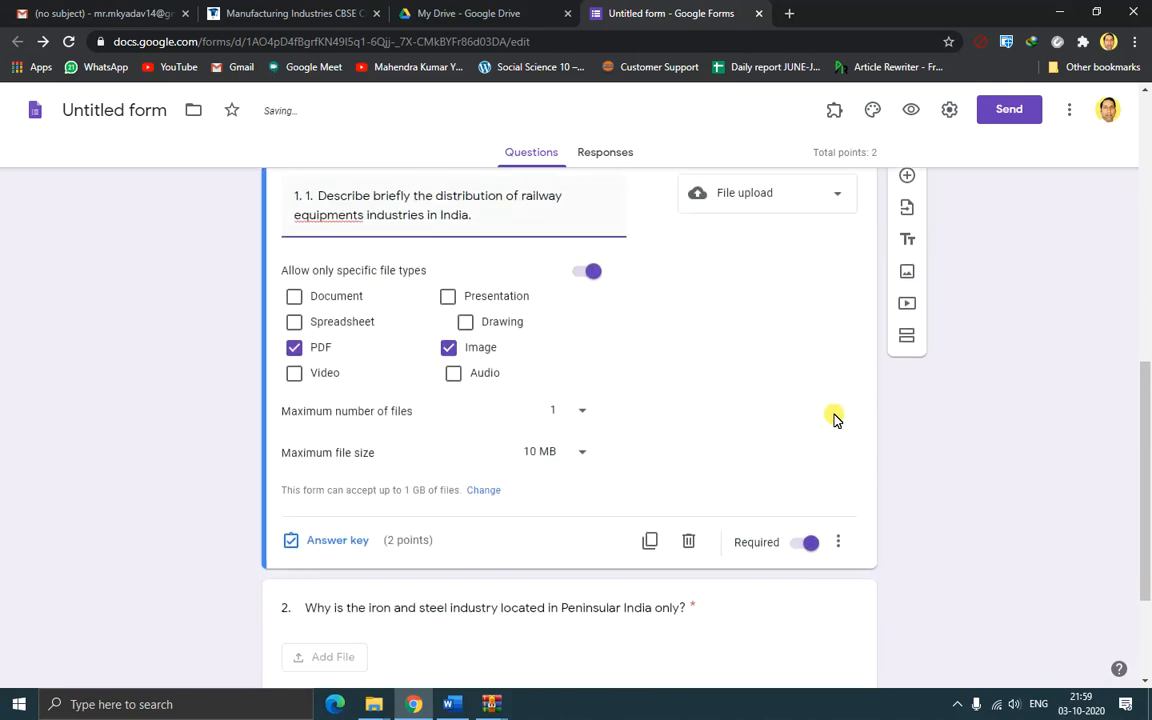
Give questions 2 and 3 three points each in their answer keys
{"action": "scroll", "coordinate": [835, 420], "scroll_direction": "down", "scroll_amount": 3}
{"action": "left_click", "coordinate": [749, 421]}
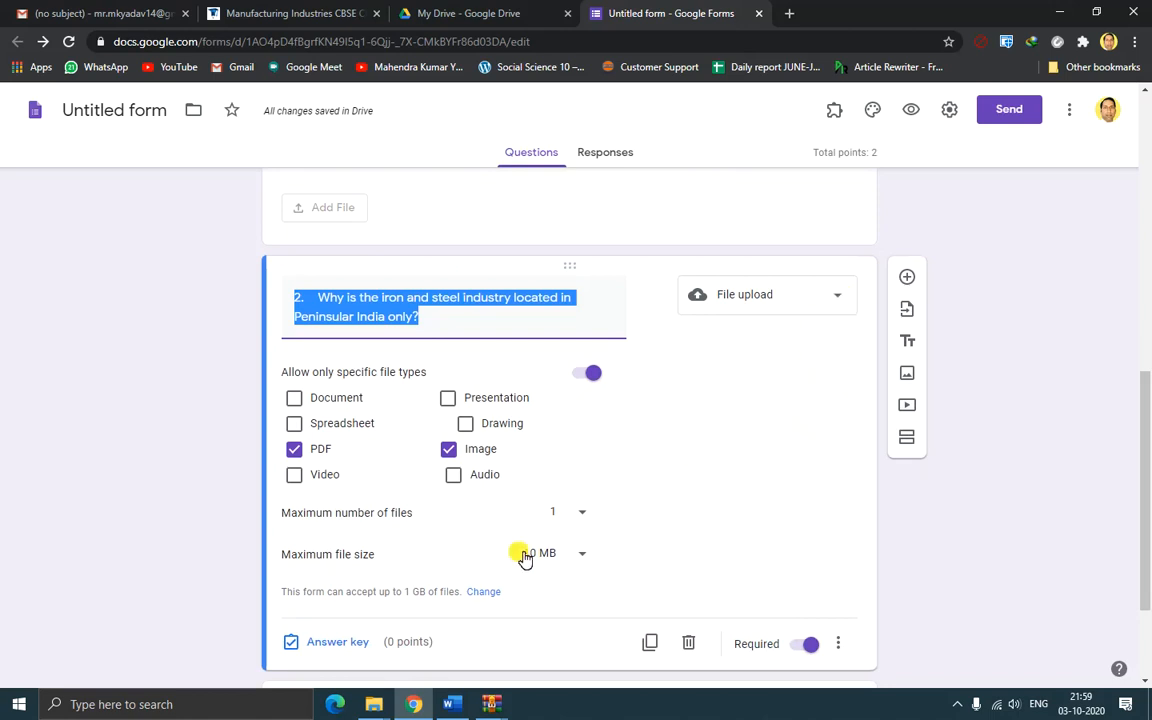
{"action": "scroll", "coordinate": [522, 553], "scroll_direction": "down", "scroll_amount": 2}
{"action": "left_click", "coordinate": [340, 484]}
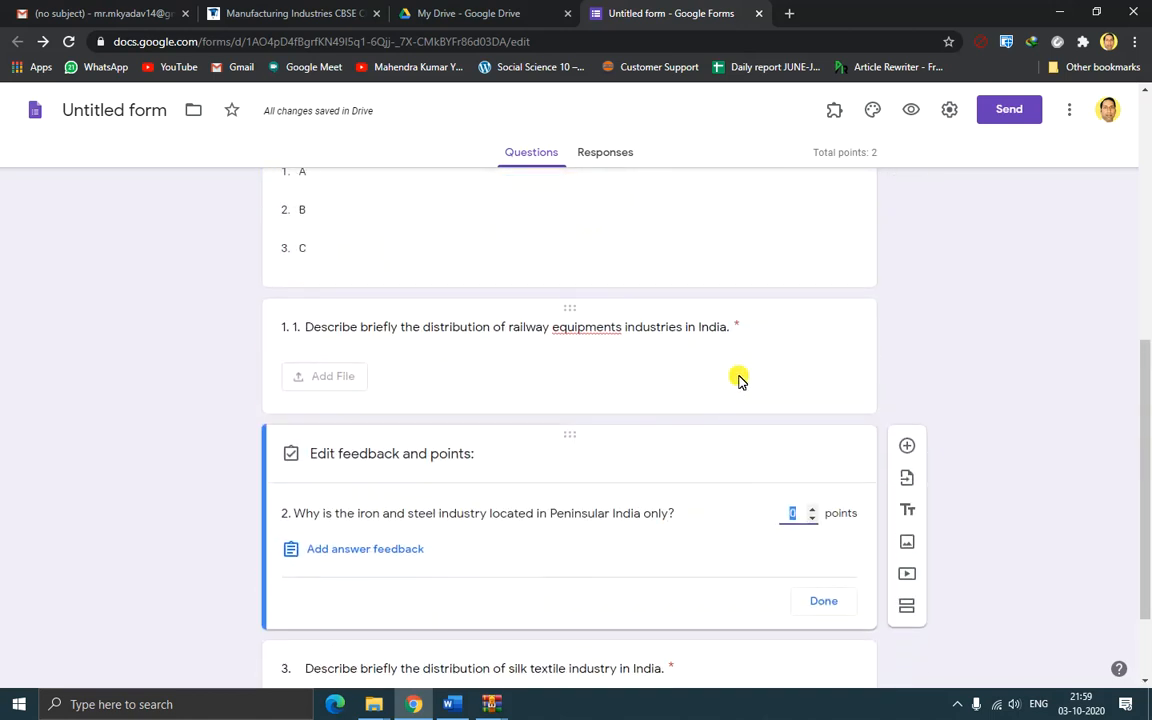
{"action": "scroll", "coordinate": [740, 380], "scroll_direction": "up", "scroll_amount": 3}
{"action": "scroll", "coordinate": [737, 390], "scroll_direction": "down", "scroll_amount": 4}
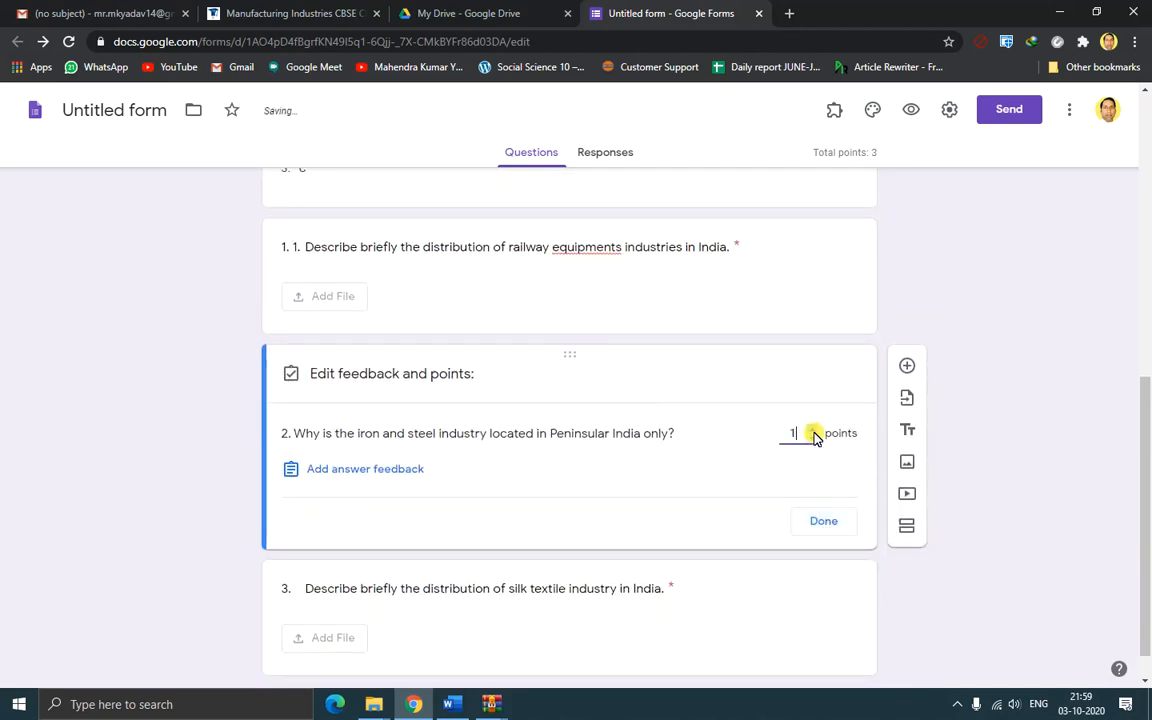
{"action": "left_click", "coordinate": [824, 524]}
{"action": "scroll", "coordinate": [820, 527], "scroll_direction": "down", "scroll_amount": 4}
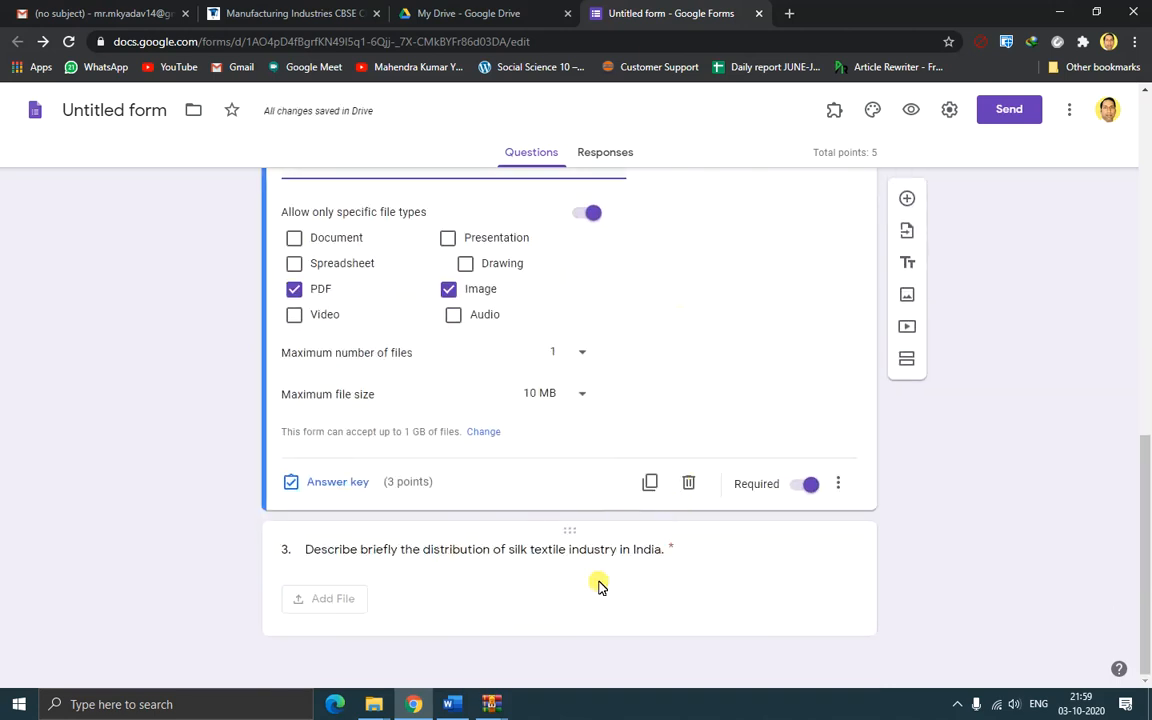
{"action": "left_click", "coordinate": [520, 590]}
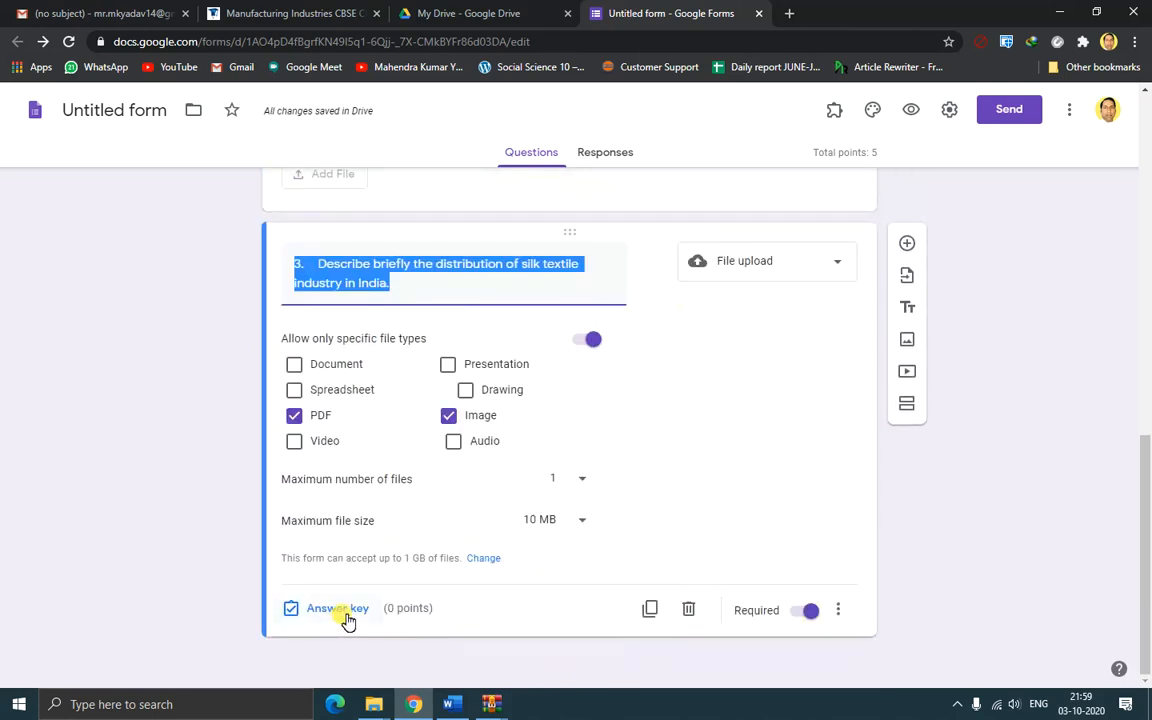
{"action": "left_click", "coordinate": [338, 609]}
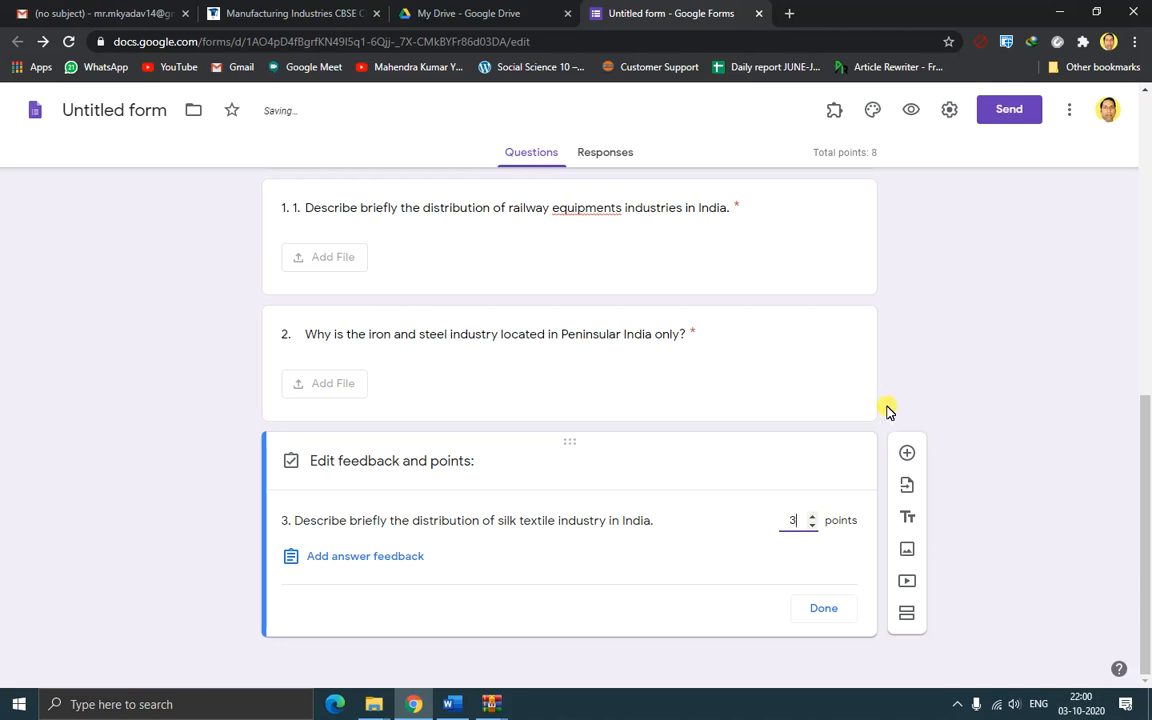
{"action": "left_click", "coordinate": [823, 608]}
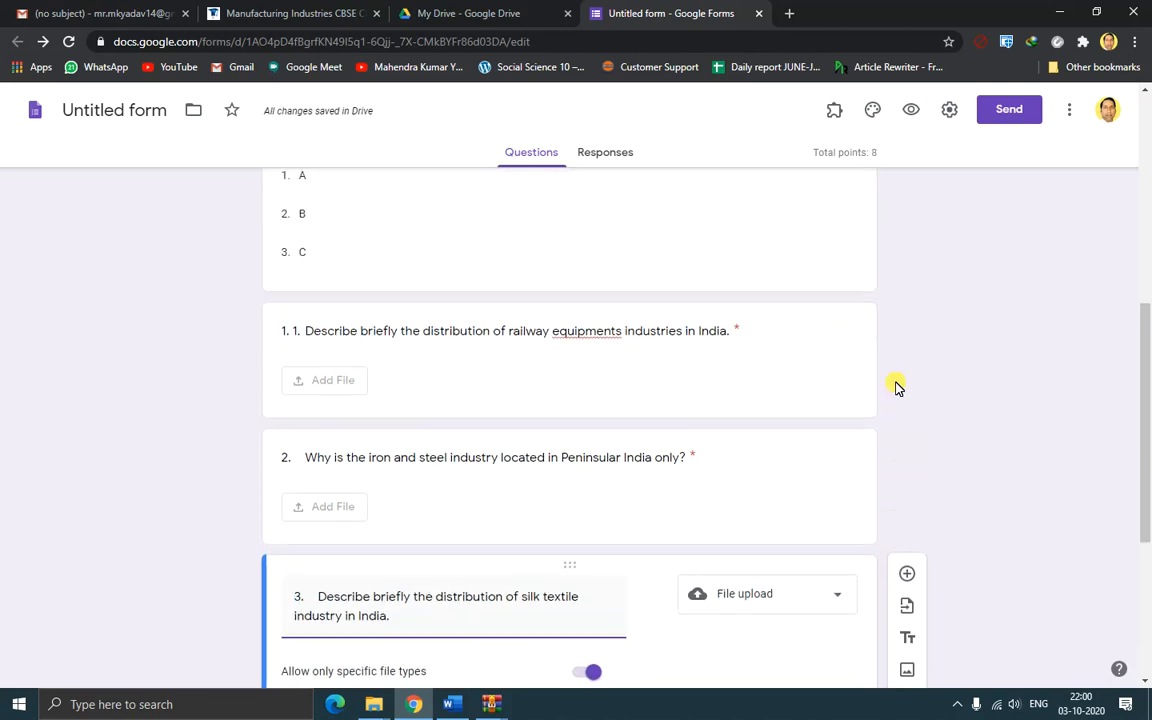
Select question 3 and add a new blank multiple-choice question below it
{"action": "left_click", "coordinate": [827, 502]}
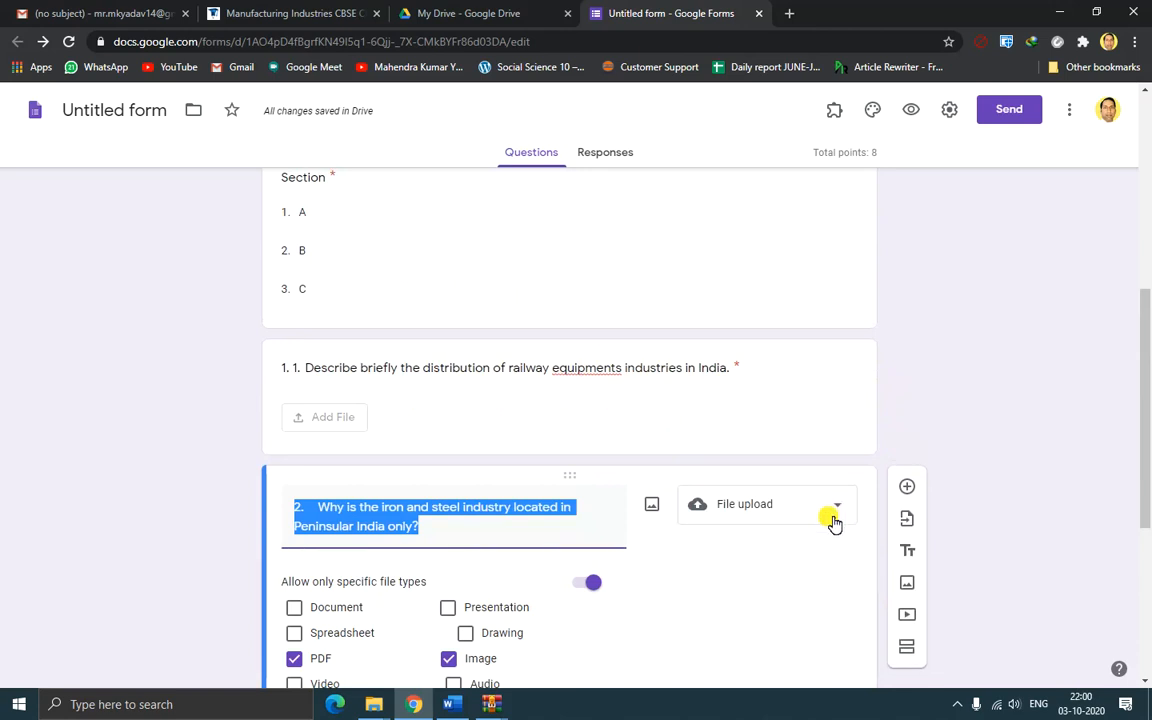
{"action": "scroll", "coordinate": [830, 515], "scroll_direction": "down", "scroll_amount": 1}
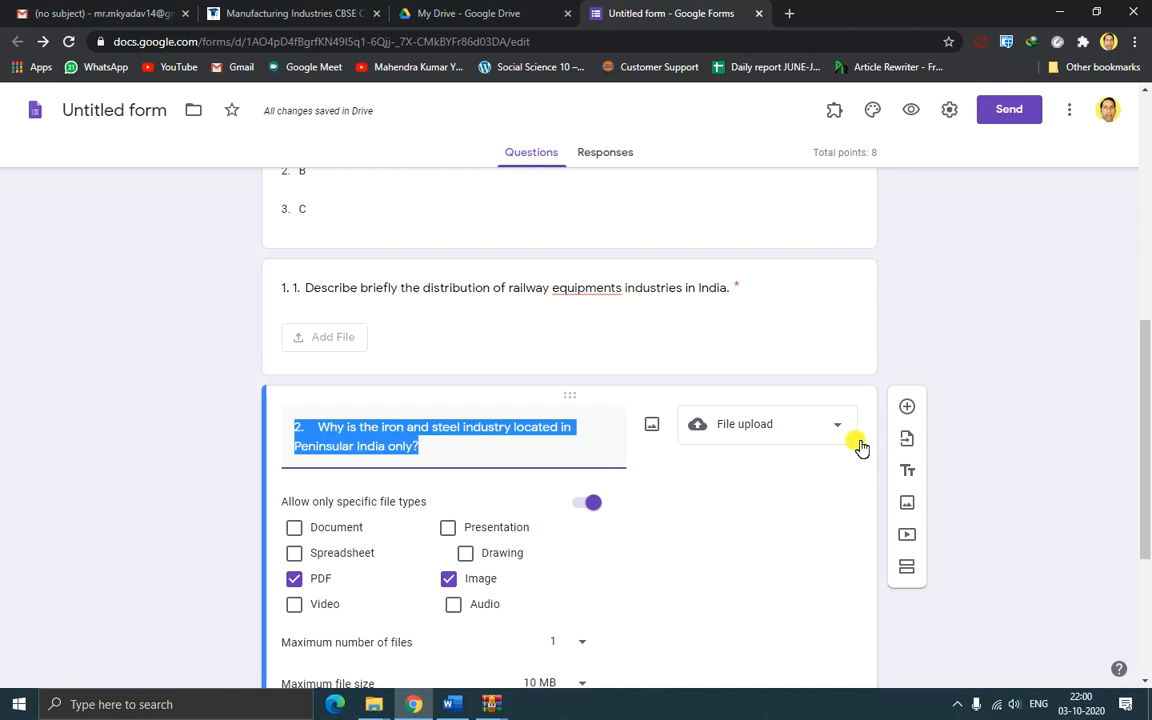
{"action": "scroll", "coordinate": [860, 447], "scroll_direction": "down", "scroll_amount": 2}
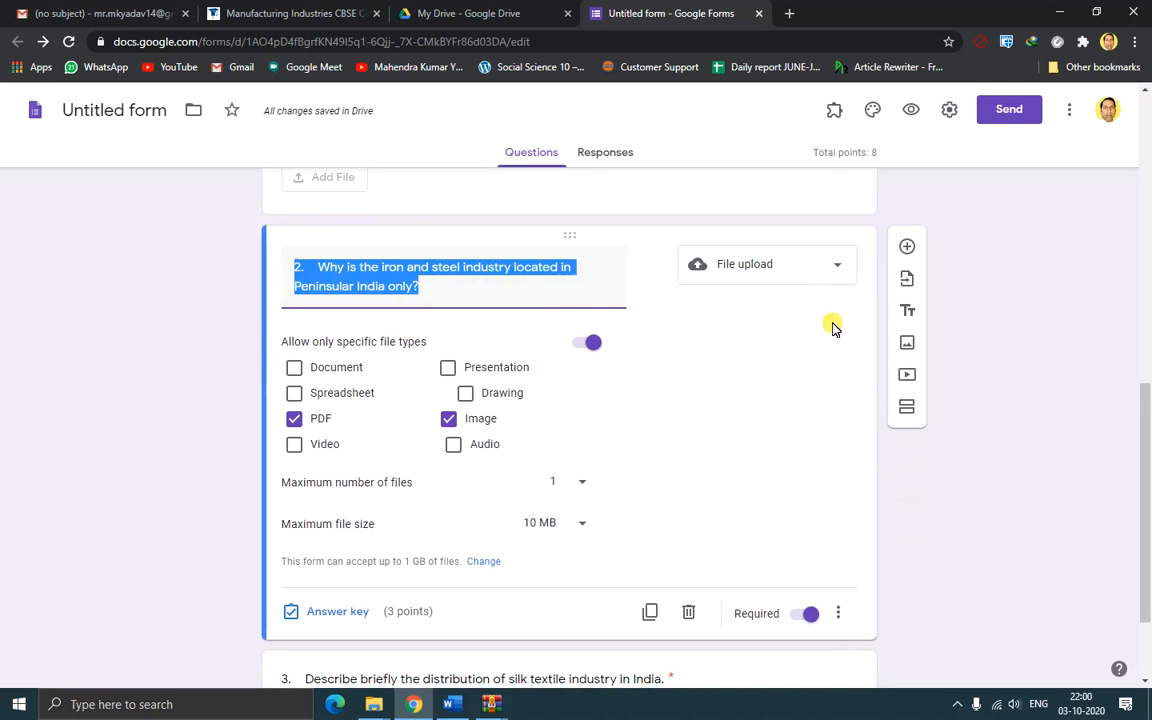
{"action": "scroll", "coordinate": [835, 330], "scroll_direction": "down", "scroll_amount": 2}
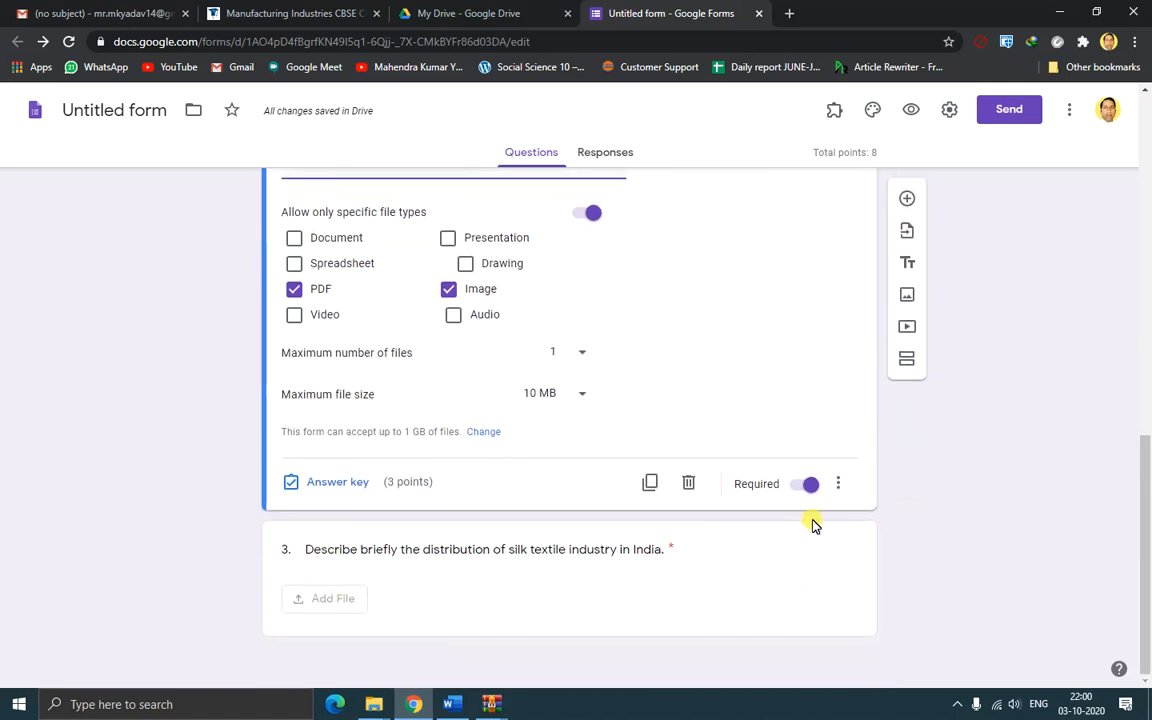
{"action": "left_click", "coordinate": [864, 576]}
{"action": "left_click", "coordinate": [907, 247]}
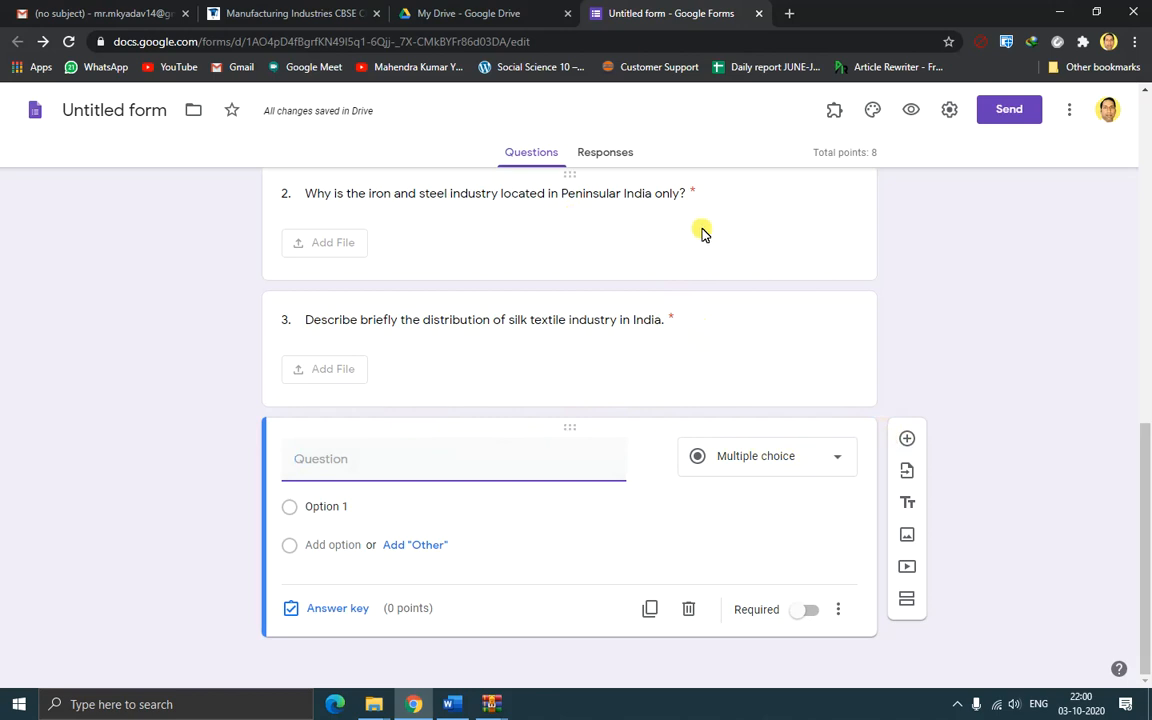
{"action": "left_click", "coordinate": [818, 245]}
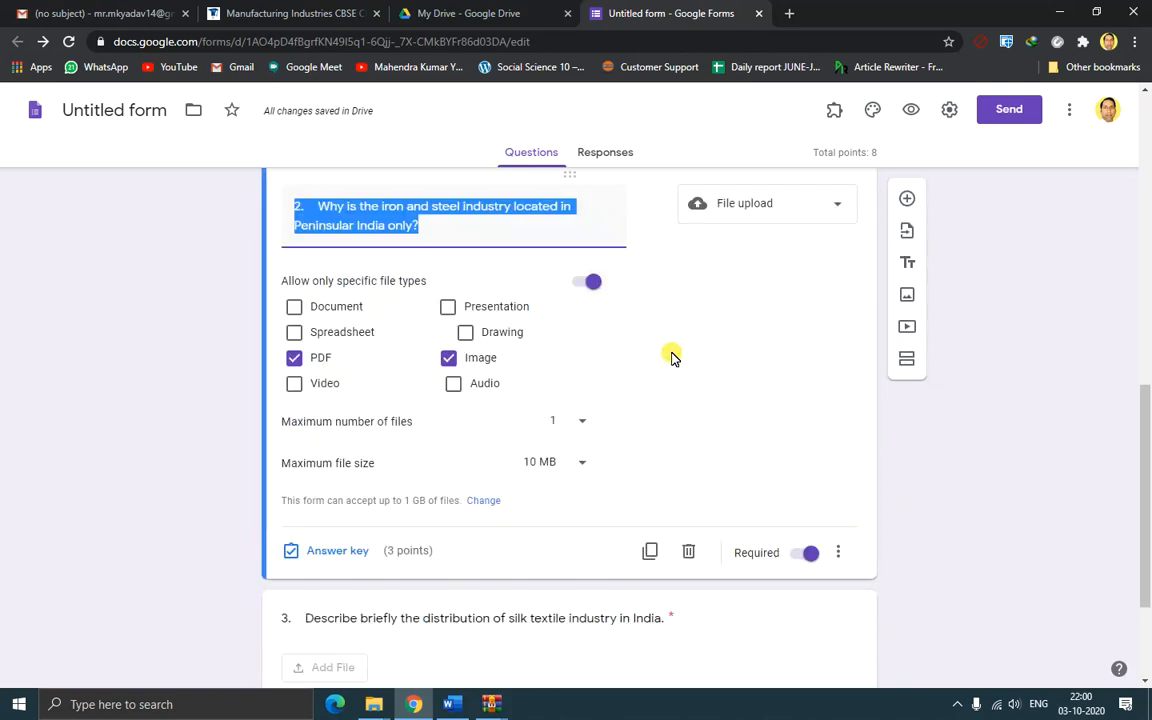
{"action": "scroll", "coordinate": [673, 355], "scroll_direction": "up", "scroll_amount": 1}
{"action": "scroll", "coordinate": [676, 360], "scroll_direction": "down", "scroll_amount": 3}
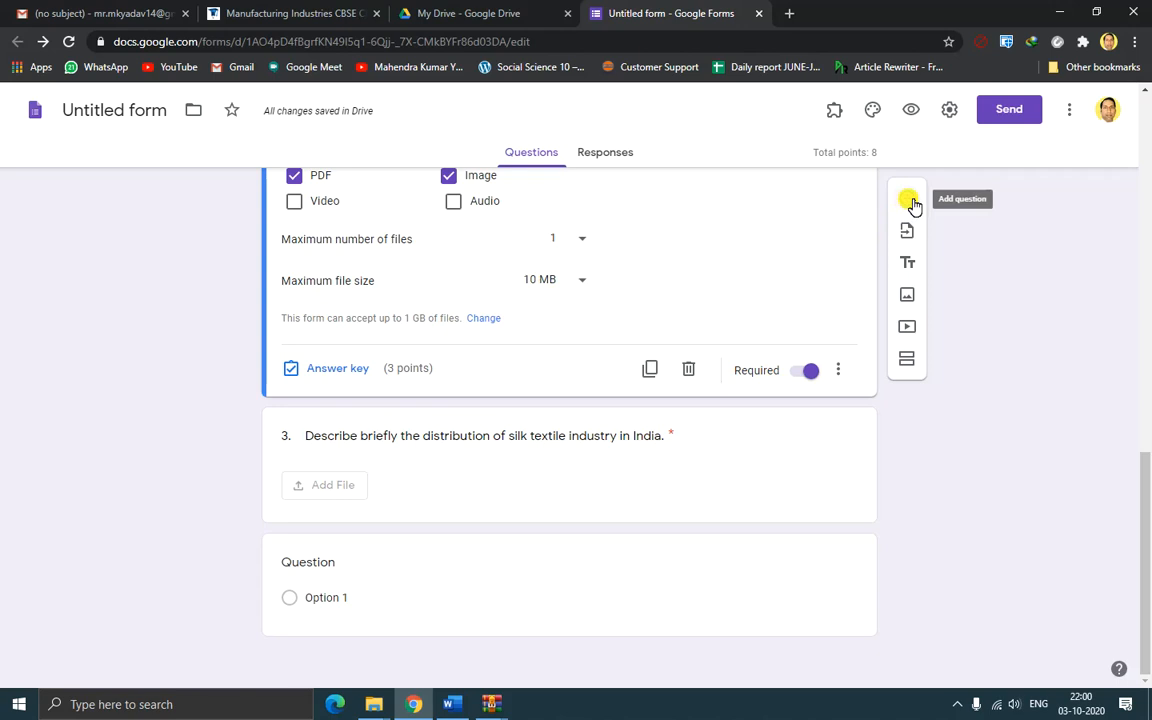
{"action": "left_click", "coordinate": [912, 204]}
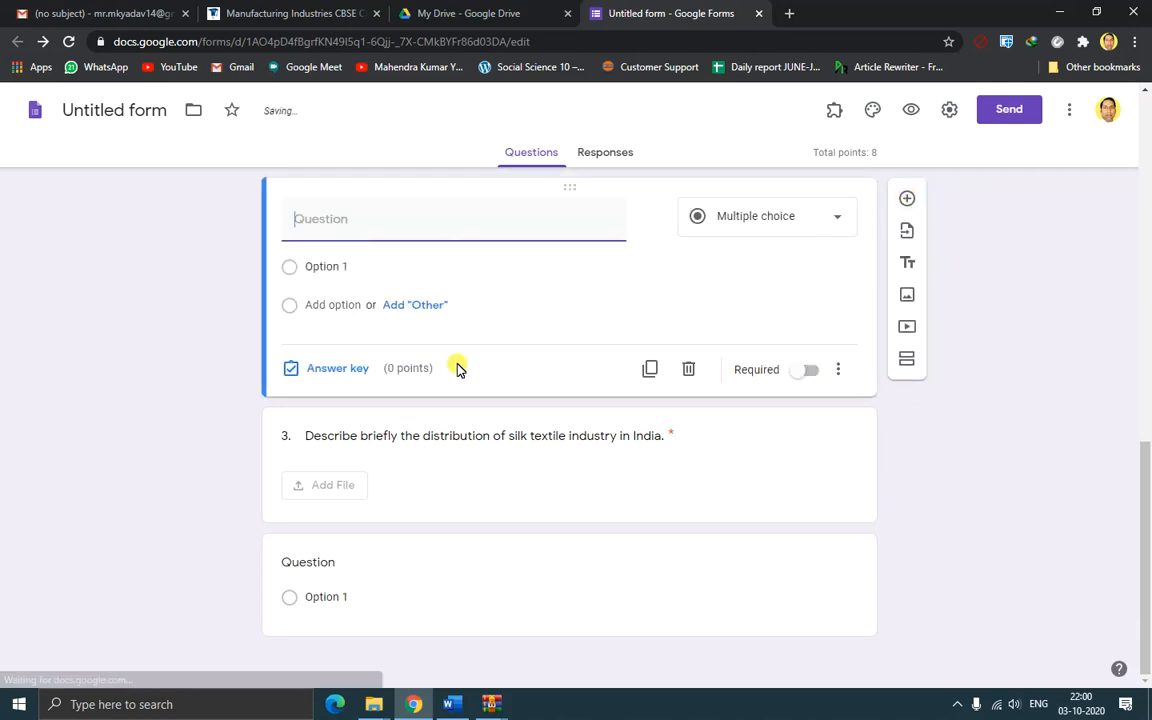
{"action": "scroll", "coordinate": [457, 367], "scroll_direction": "up", "scroll_amount": 3}
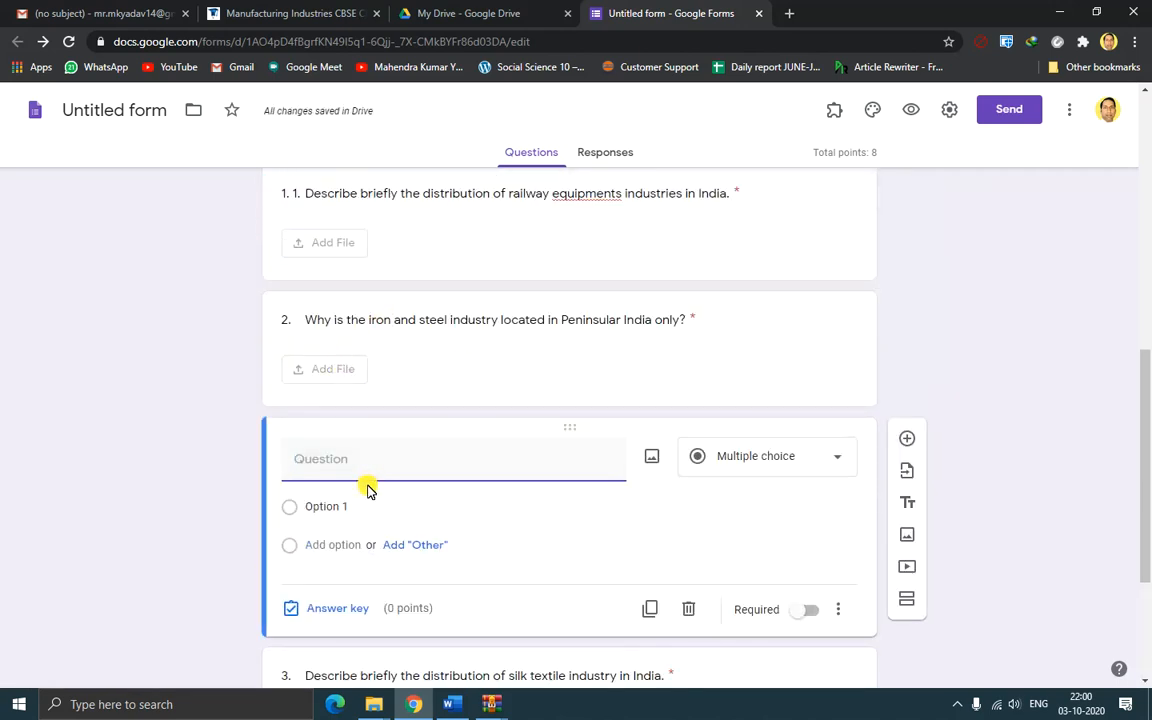
{"action": "scroll", "coordinate": [567, 416], "scroll_direction": "down", "scroll_amount": 3}
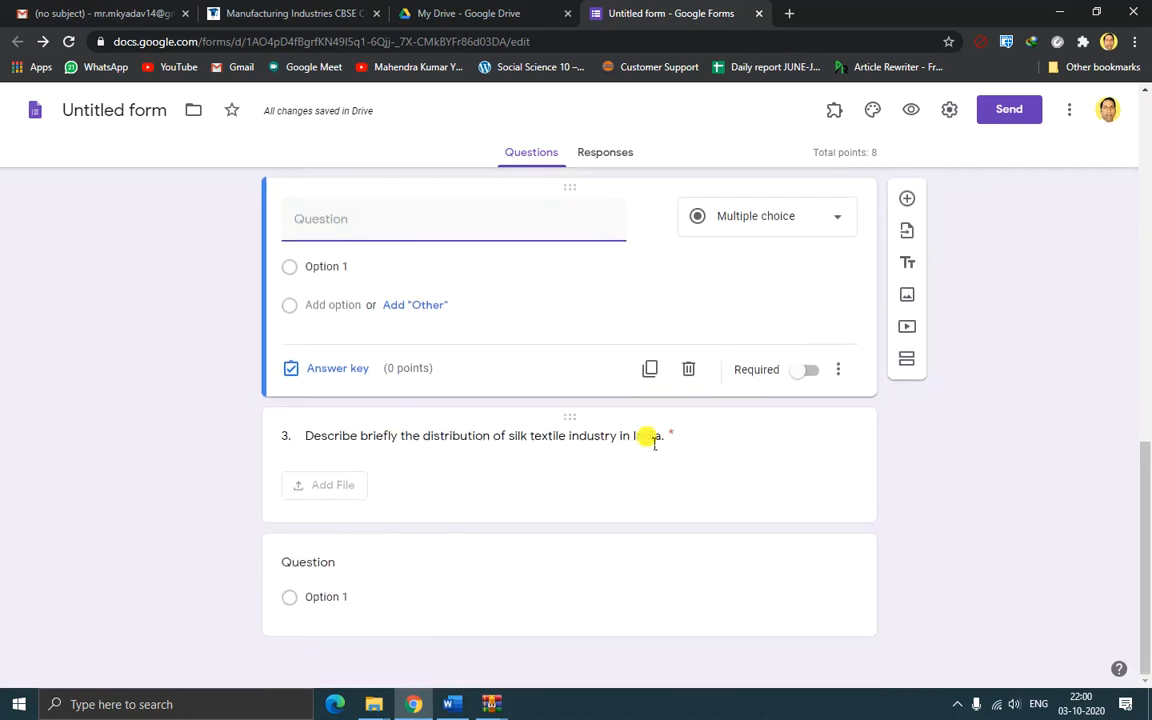
{"action": "key", "text": "ctrl+z"}
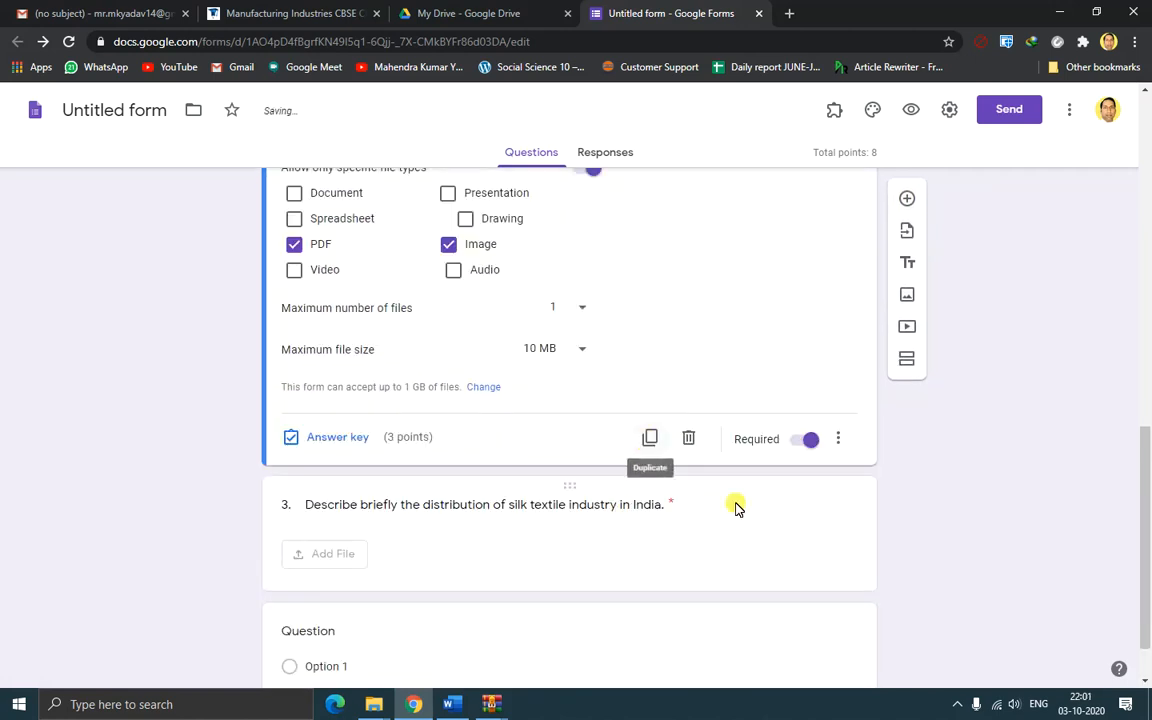
{"action": "scroll", "coordinate": [969, 445], "scroll_direction": "up", "scroll_amount": 4}
{"action": "scroll", "coordinate": [969, 445], "scroll_direction": "down", "scroll_amount": 2}
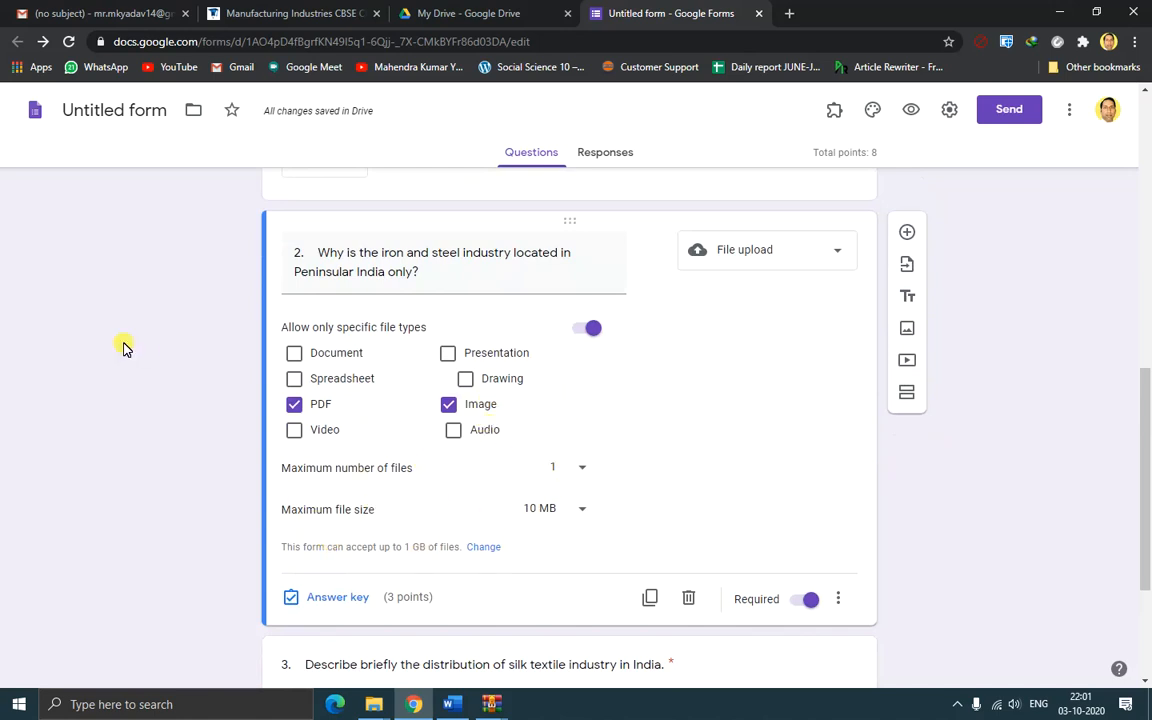
{"action": "scroll", "coordinate": [320, 320], "scroll_direction": "down", "scroll_amount": 3}
{"action": "scroll", "coordinate": [627, 438], "scroll_direction": "up", "scroll_amount": 1}
{"action": "scroll", "coordinate": [630, 438], "scroll_direction": "down", "scroll_amount": 1}
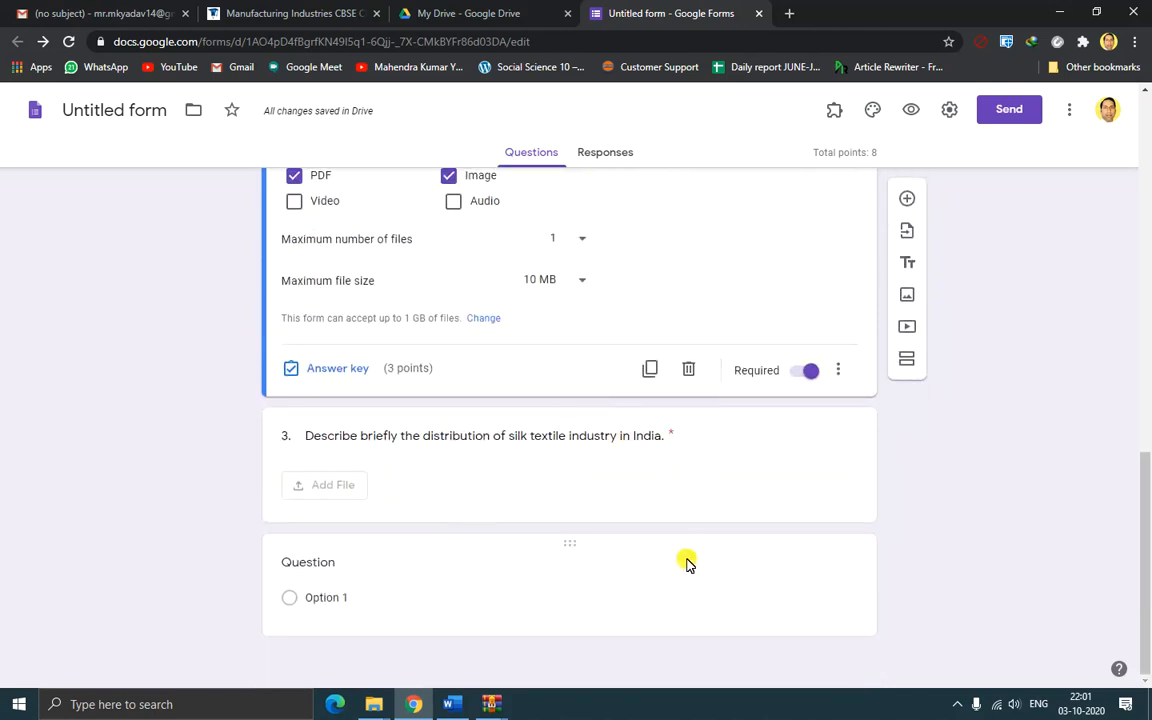
{"action": "left_click", "coordinate": [610, 560]}
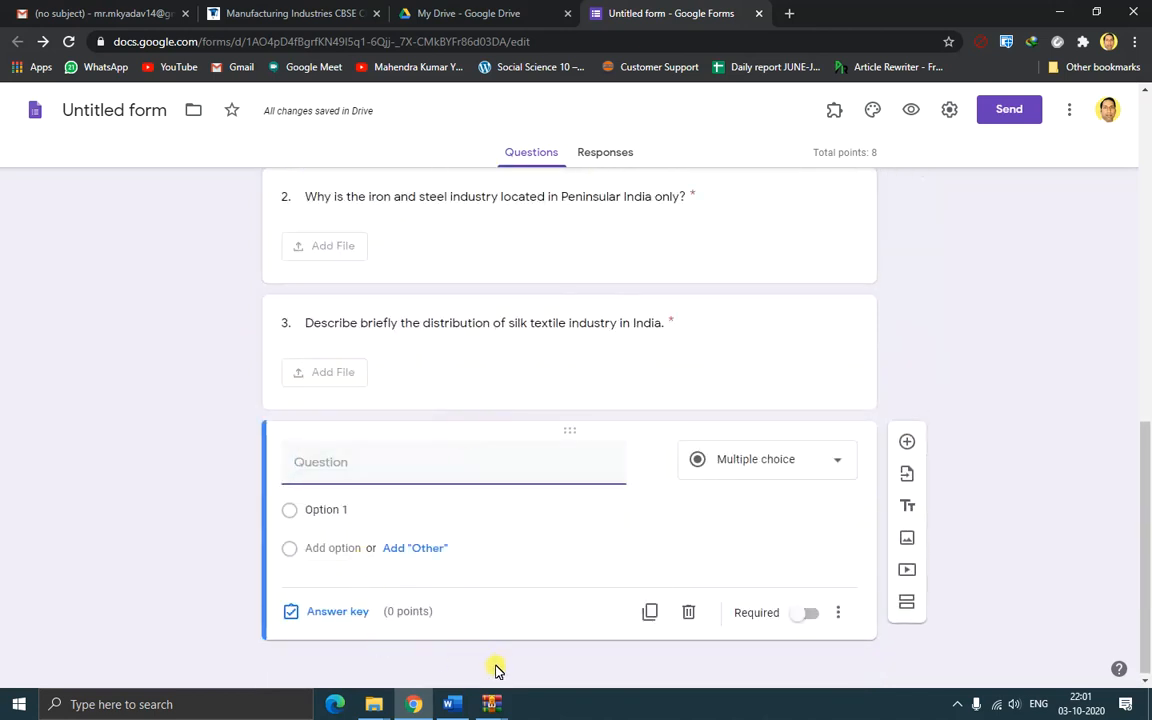
{"action": "left_click", "coordinate": [452, 704]}
Paste the ship-building industry question from Word as the new question's title
{"action": "left_click_drag", "start_coordinate": [660, 308], "coordinate": [956, 309]}
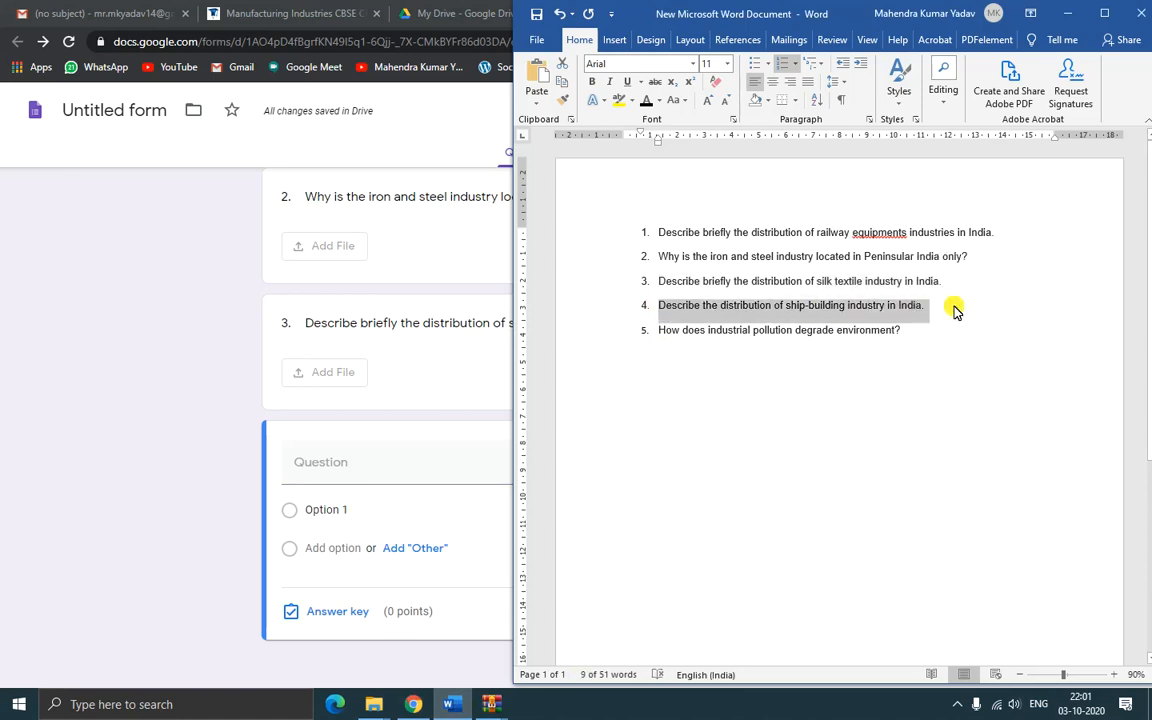
{"action": "left_click", "coordinate": [362, 468]}
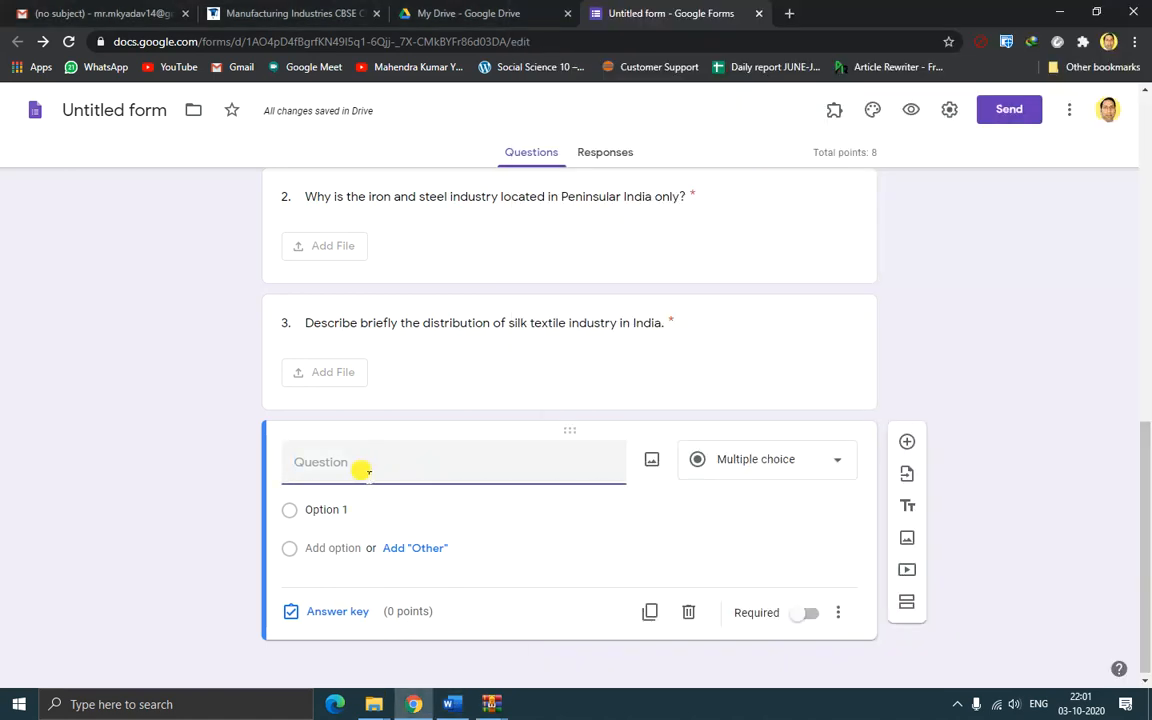
{"action": "type", "text": "4. Describe the distribution of ship-building industry in India."}
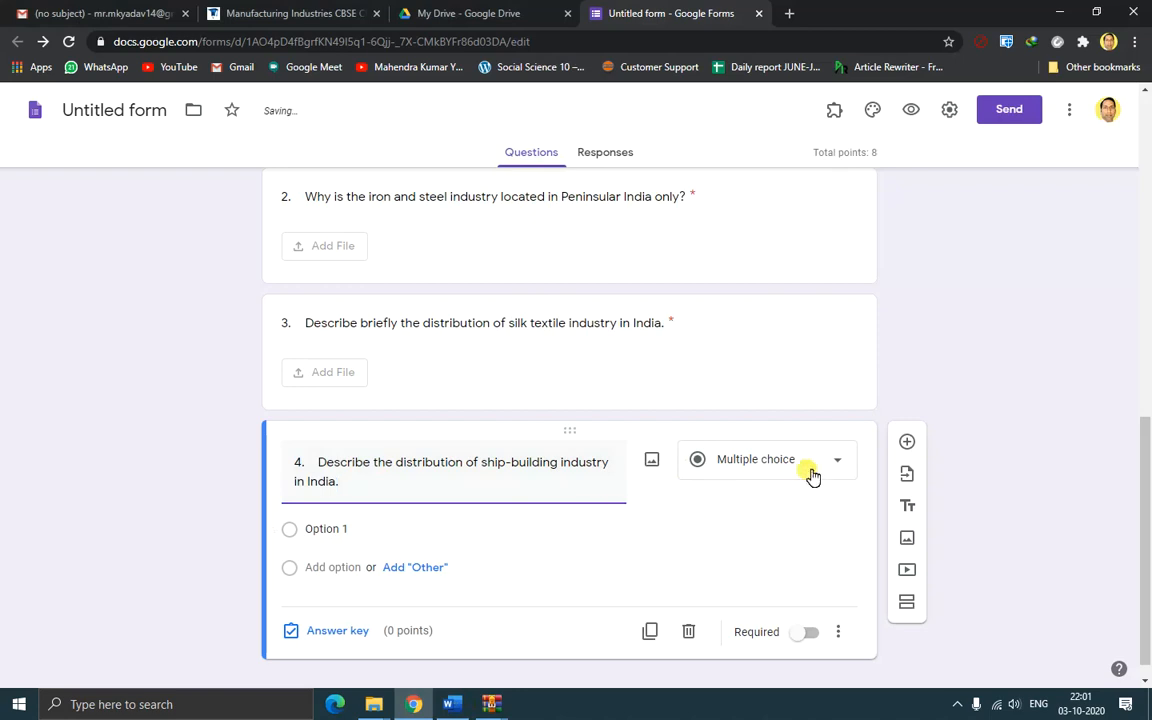
Make question 4 a file upload question accepting only PDF and Image files
{"action": "left_click", "coordinate": [833, 465]}
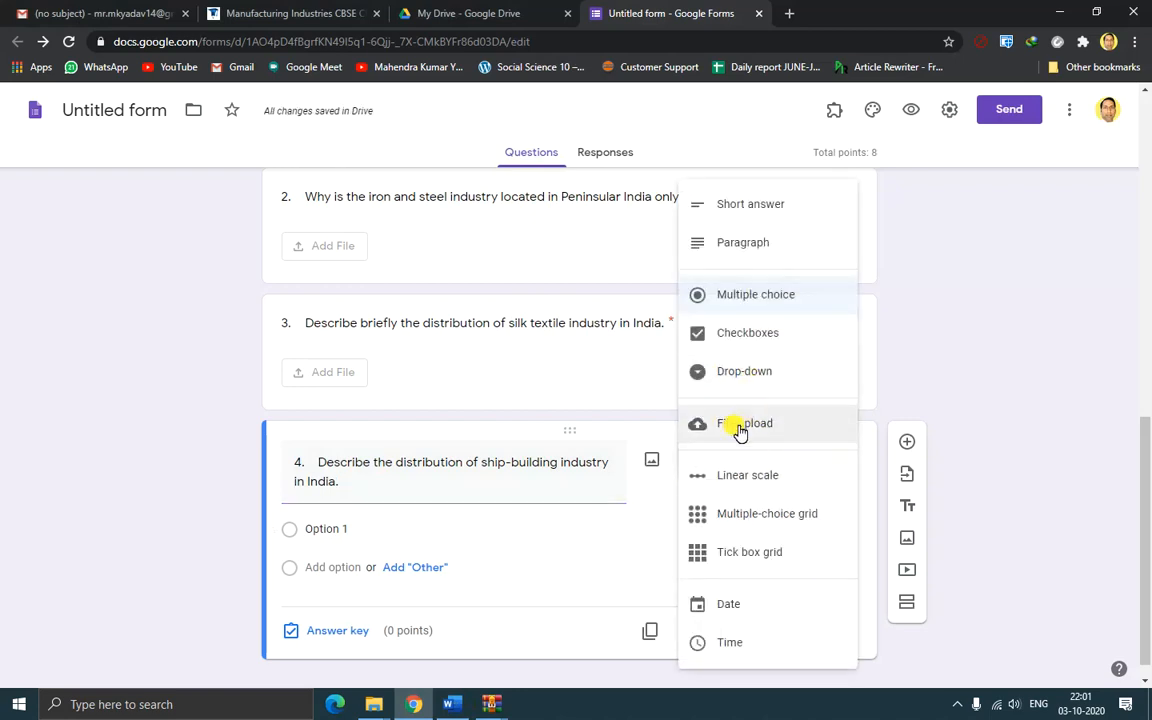
{"action": "left_click", "coordinate": [740, 431]}
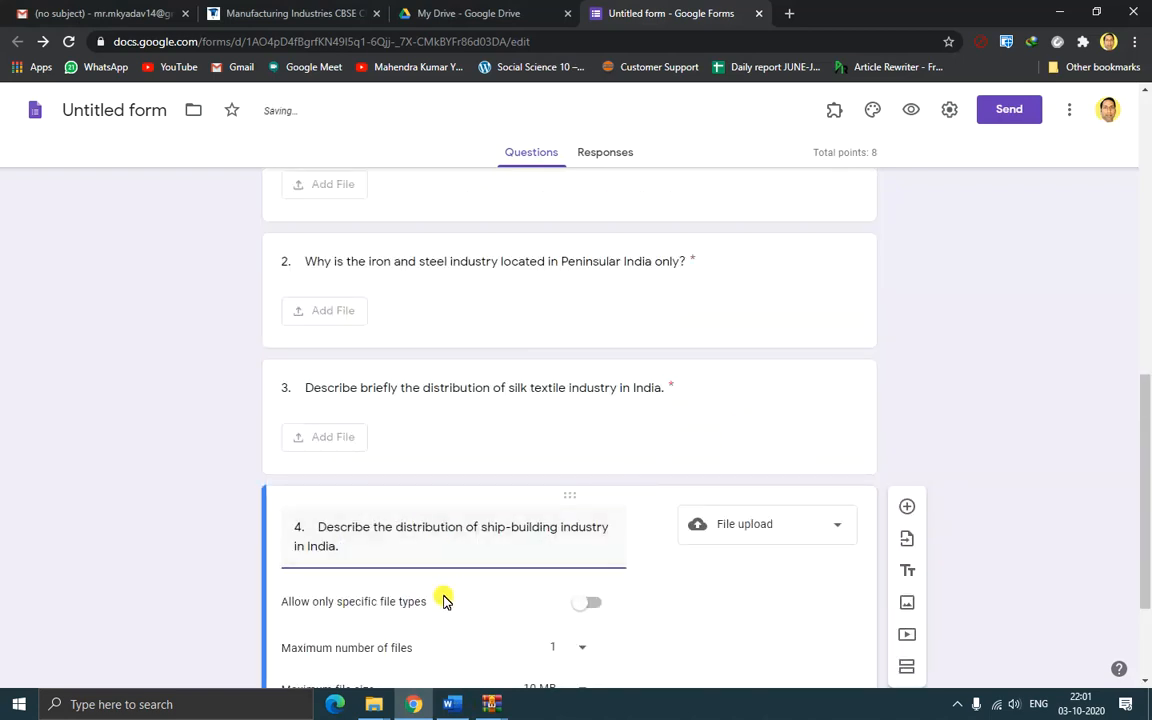
{"action": "left_click", "coordinate": [595, 436]}
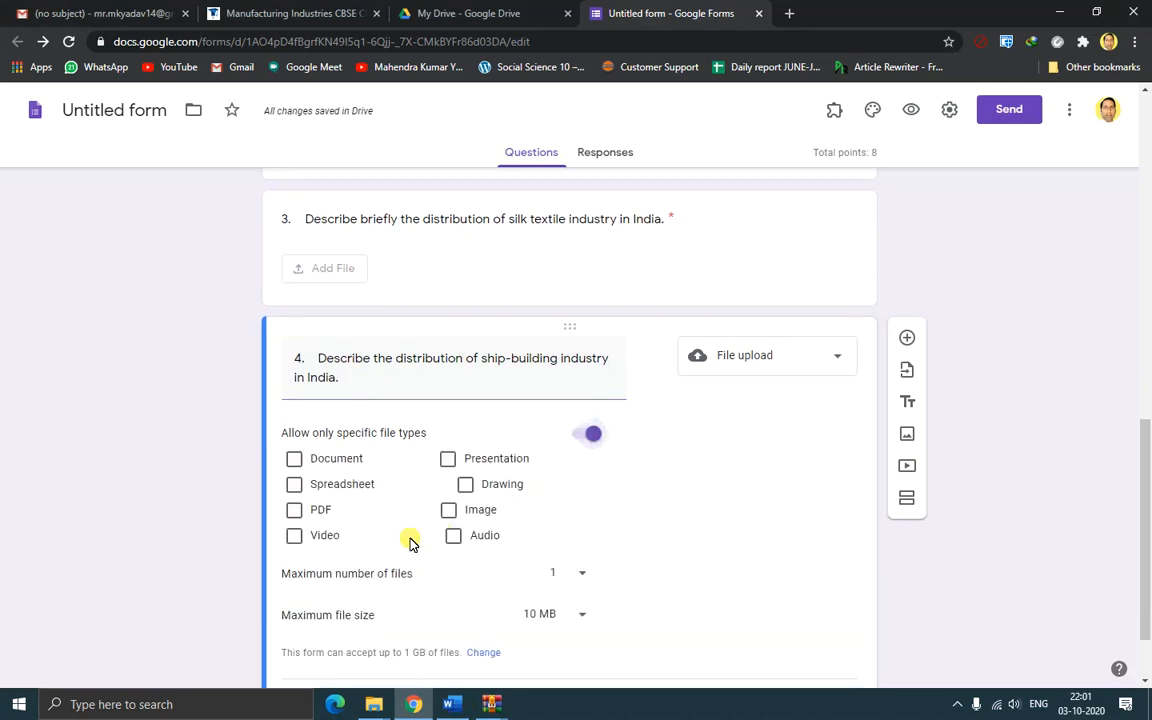
{"action": "left_click", "coordinate": [294, 510]}
{"action": "left_click", "coordinate": [452, 510]}
{"action": "scroll", "coordinate": [666, 512], "scroll_direction": "down", "scroll_amount": 1}
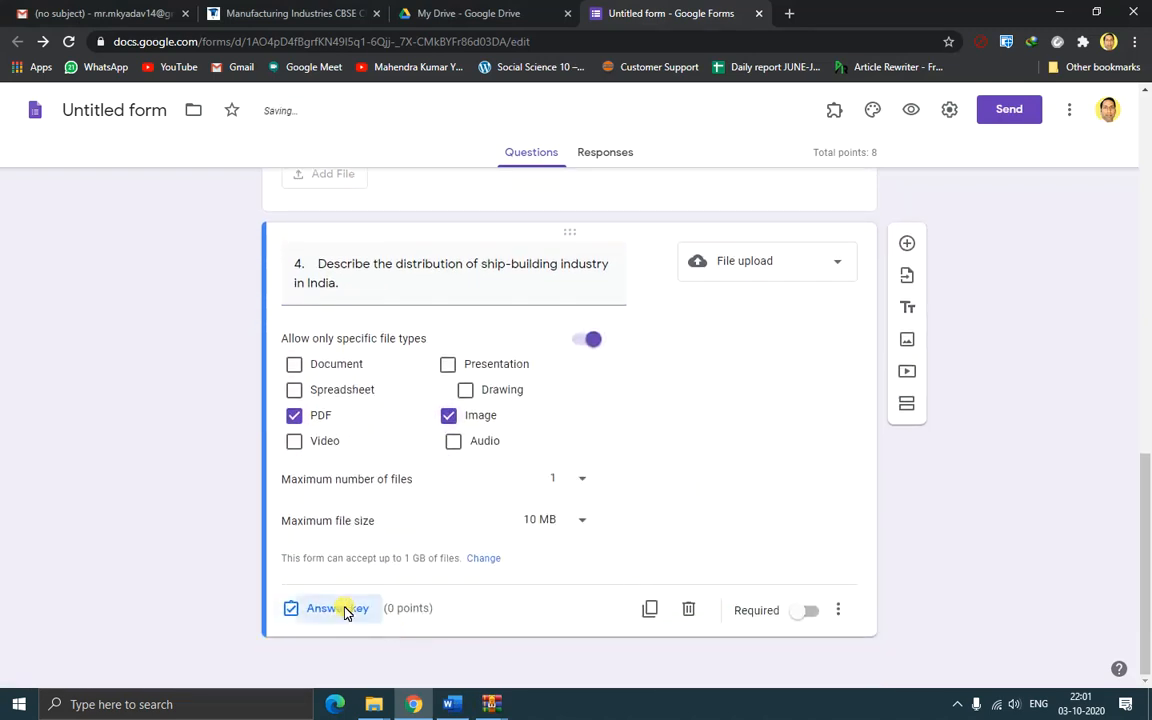
{"action": "left_click", "coordinate": [337, 608]}
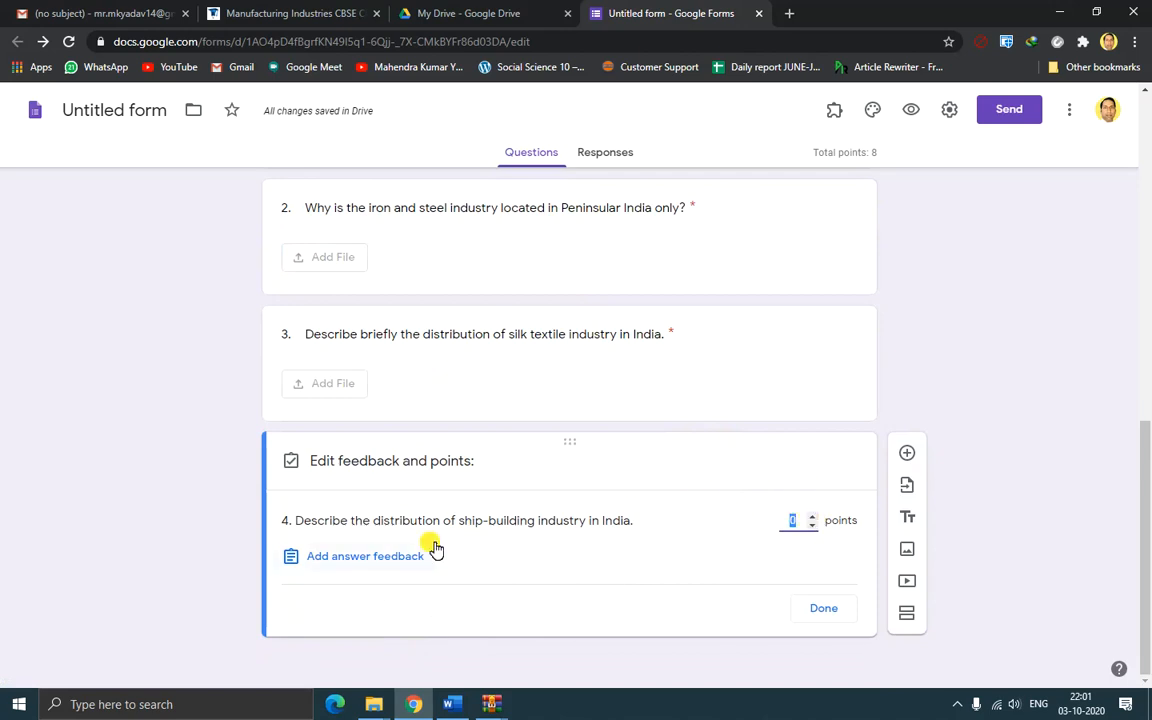
Make question 4 required and worth 5 points
{"action": "type", "text": "1"}
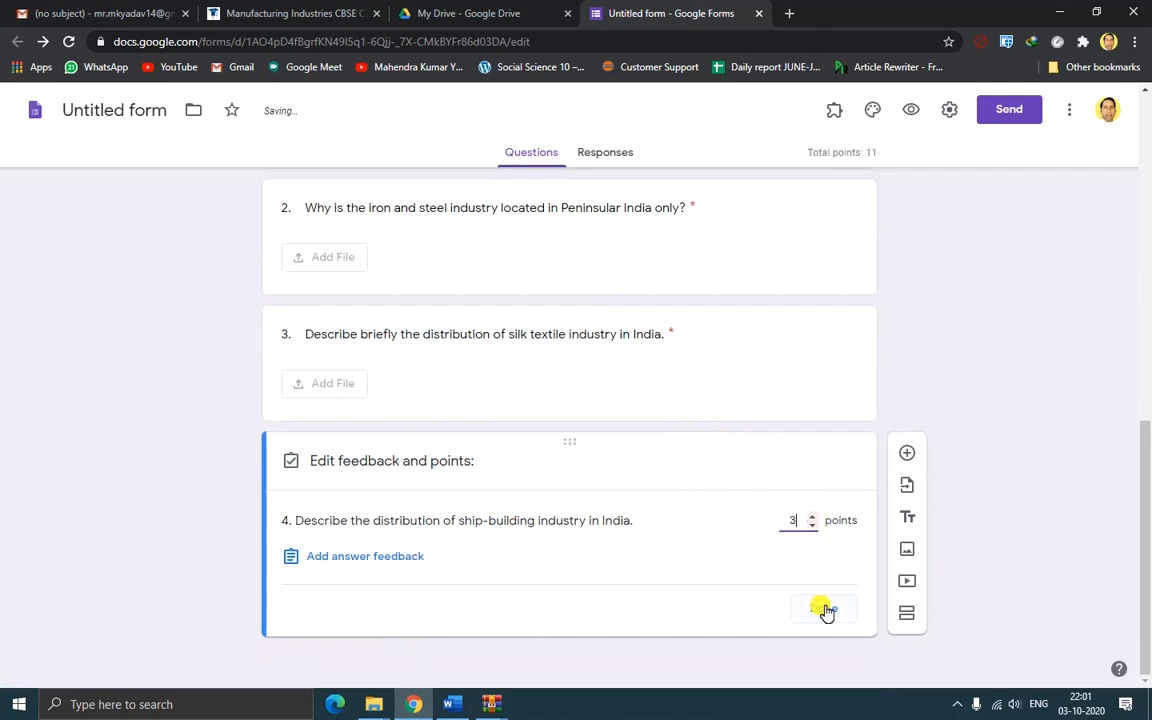
{"action": "left_click", "coordinate": [823, 608]}
{"action": "left_click", "coordinate": [806, 611]}
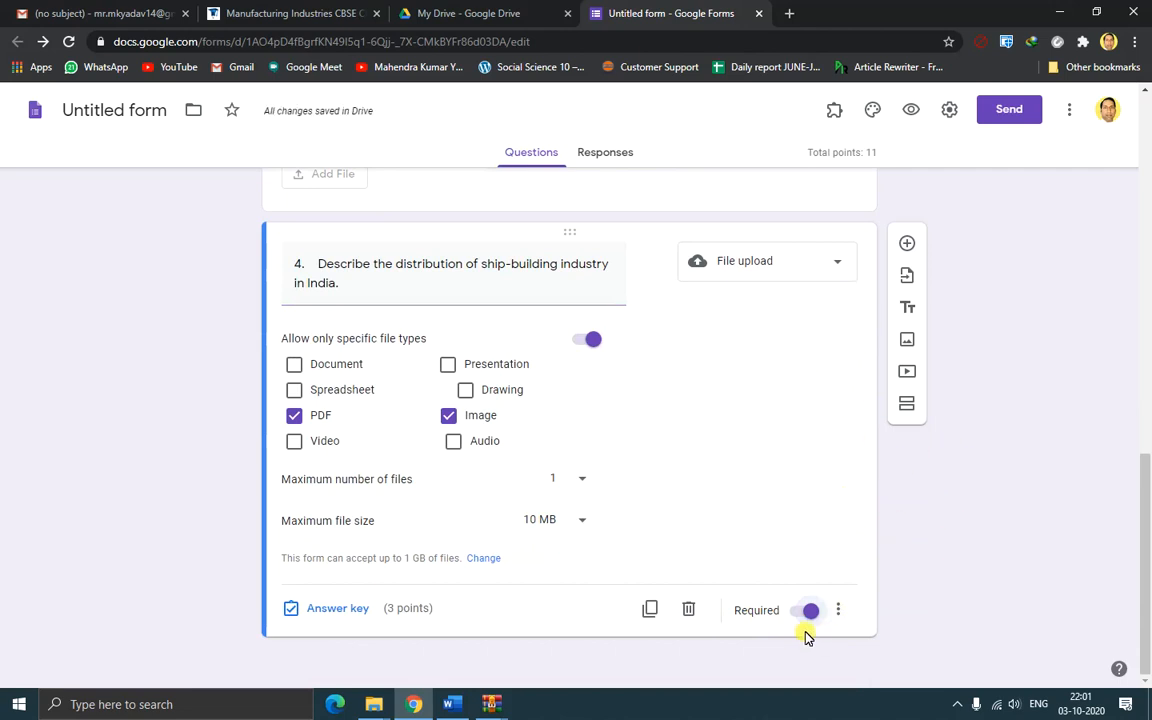
{"action": "left_click", "coordinate": [329, 609]}
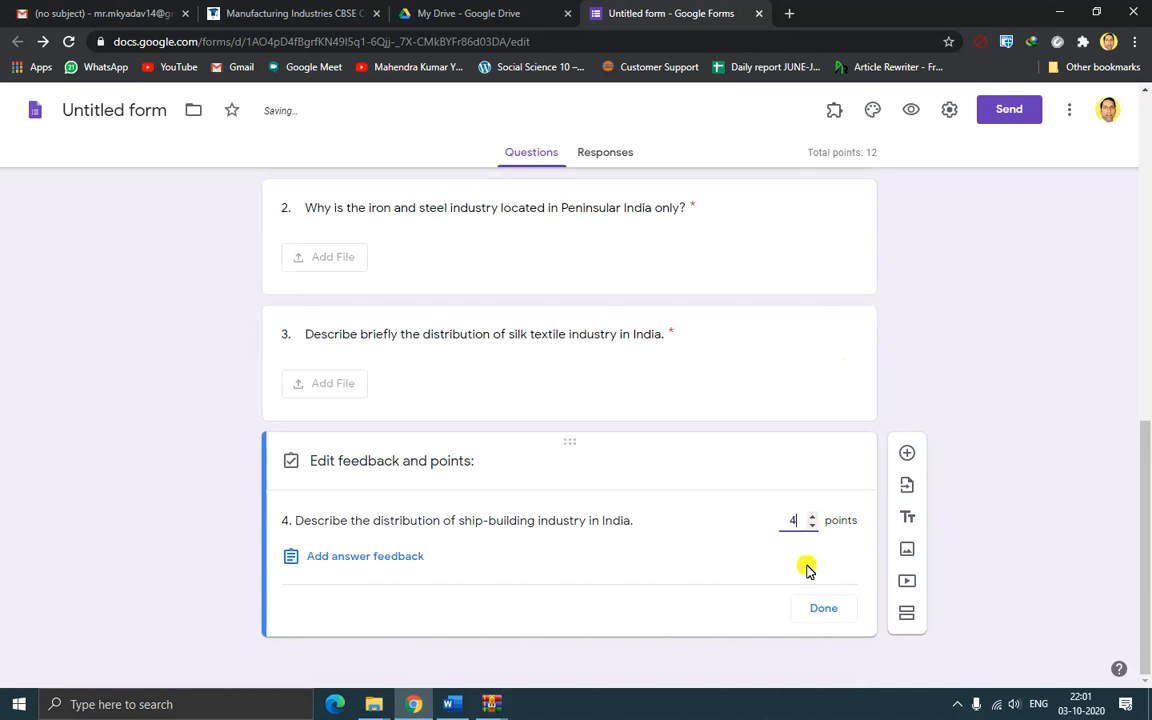
{"action": "left_click", "coordinate": [812, 515]}
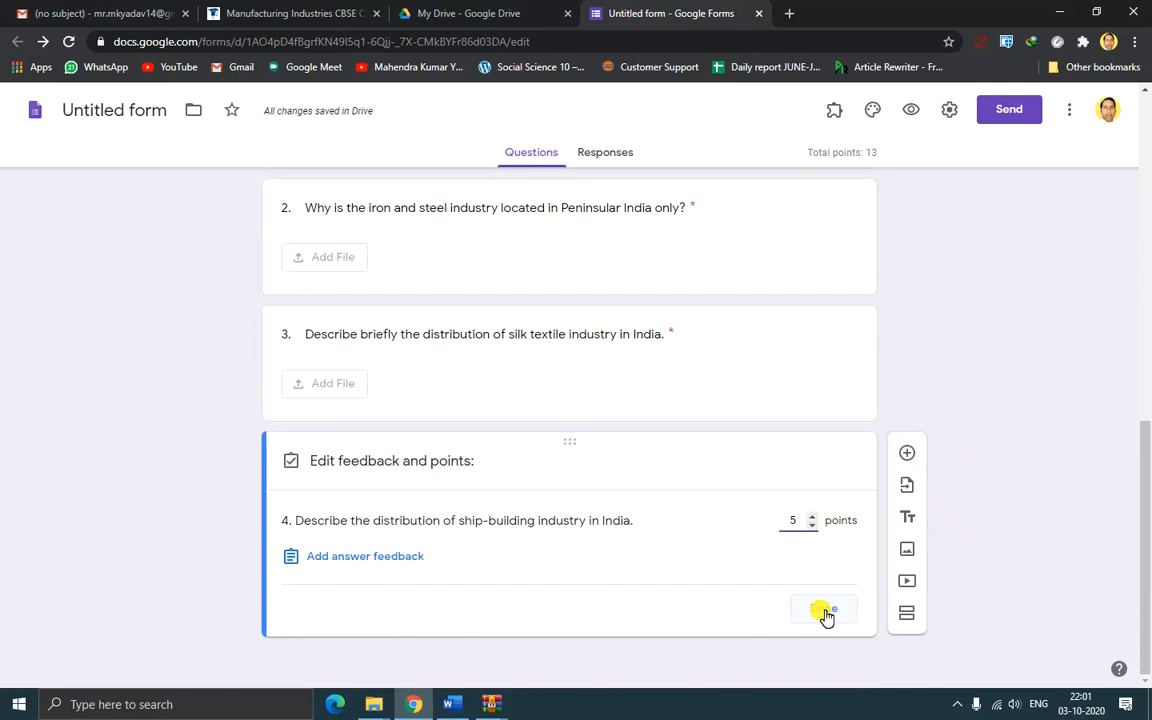
{"action": "left_click", "coordinate": [824, 612]}
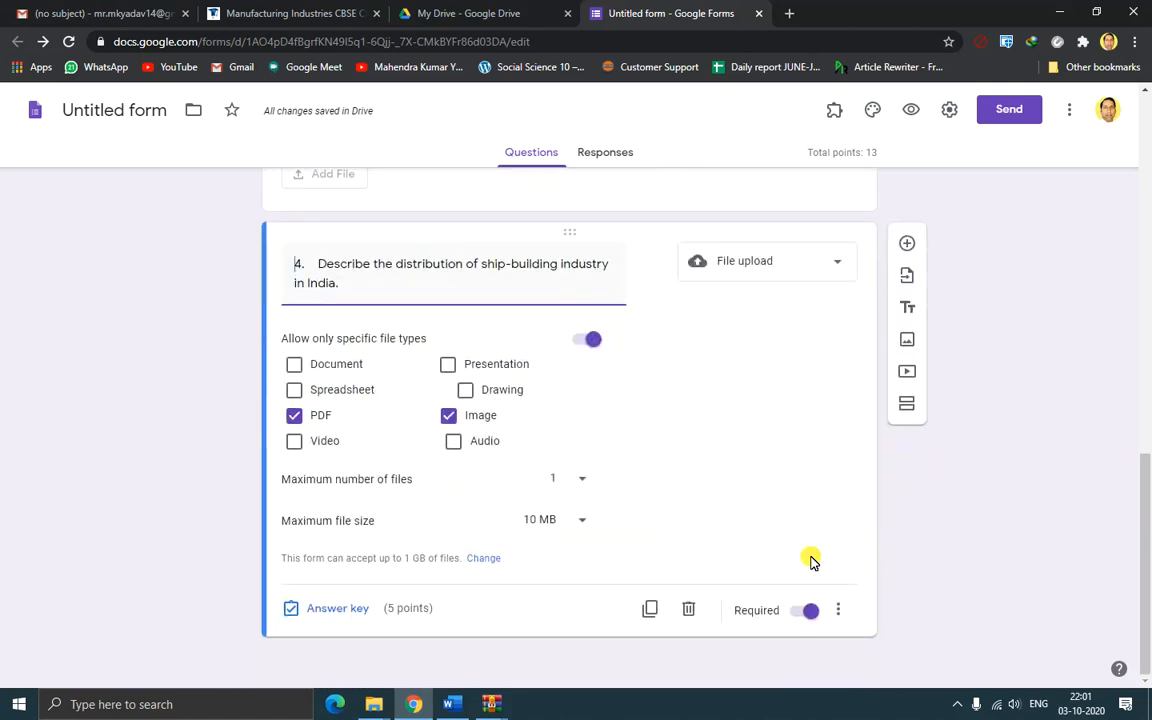
Raise question 3 to 5 points, bringing the quiz total to 15
{"action": "scroll", "coordinate": [815, 562], "scroll_direction": "up", "scroll_amount": 3}
{"action": "left_click", "coordinate": [804, 460]}
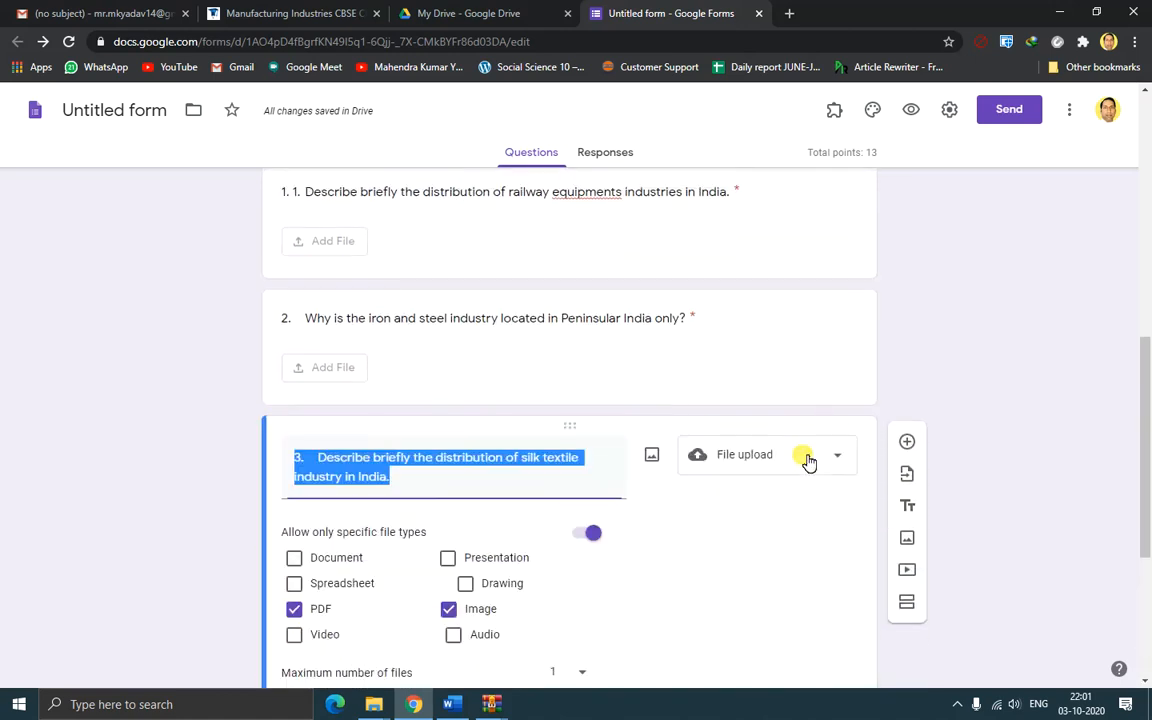
{"action": "scroll", "coordinate": [700, 550], "scroll_direction": "down", "scroll_amount": 3}
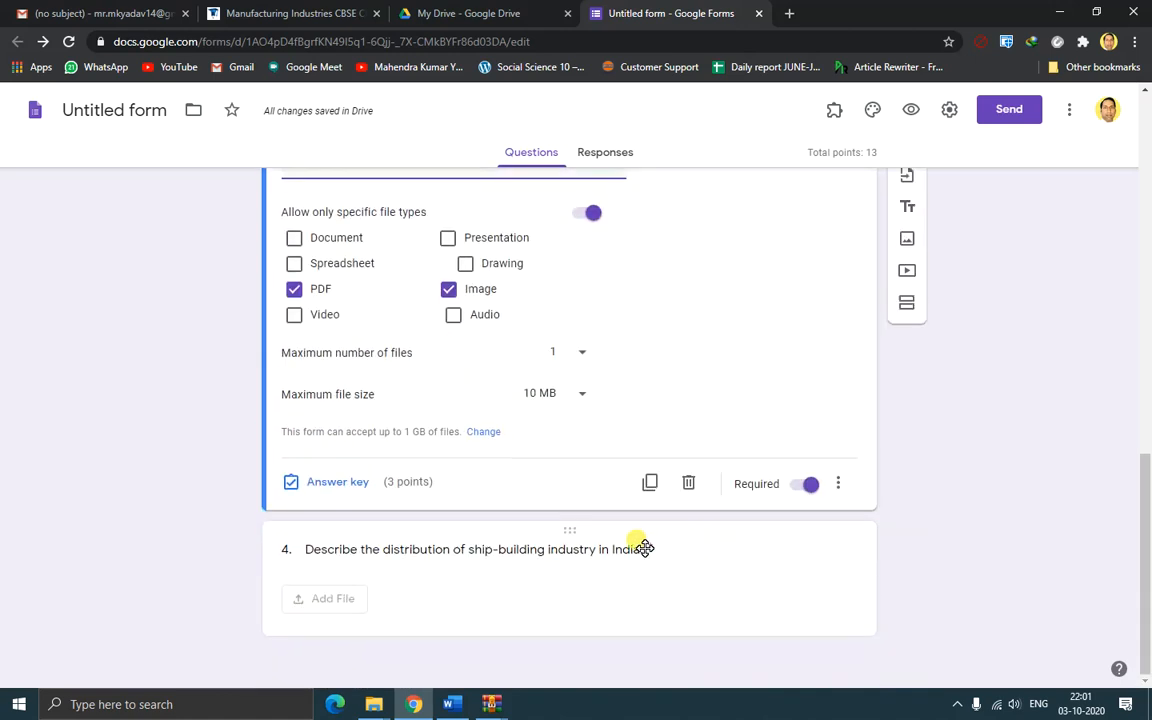
{"action": "left_click", "coordinate": [338, 484]}
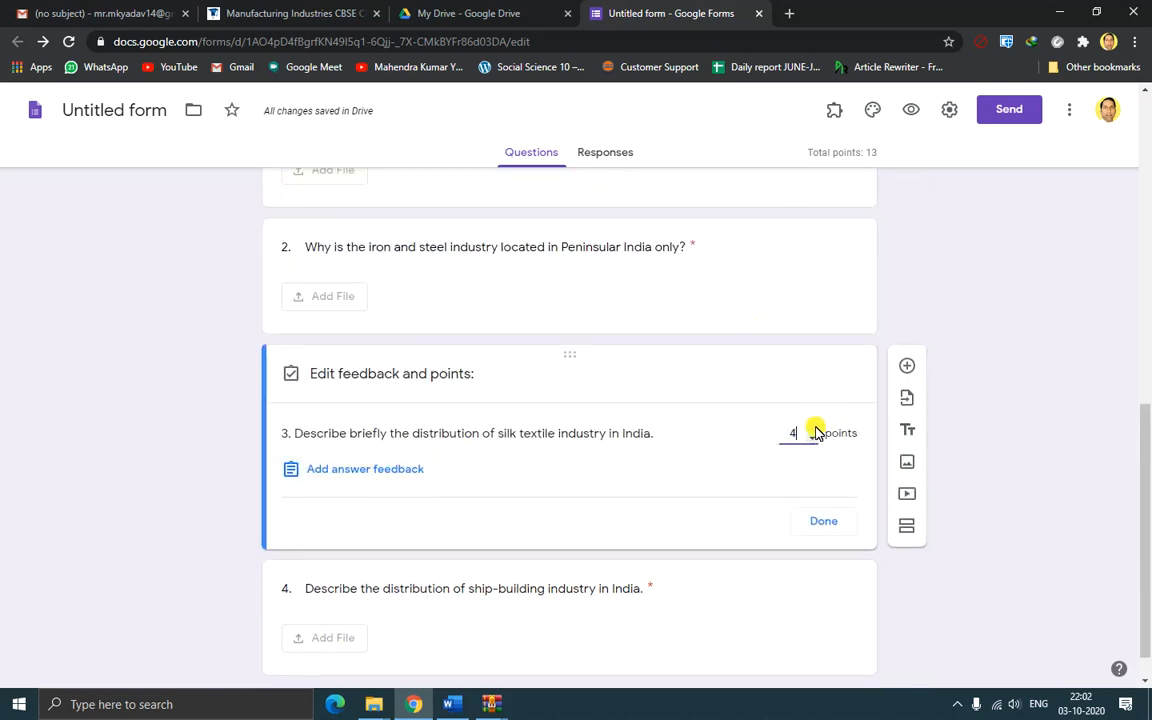
{"action": "left_click", "coordinate": [823, 521]}
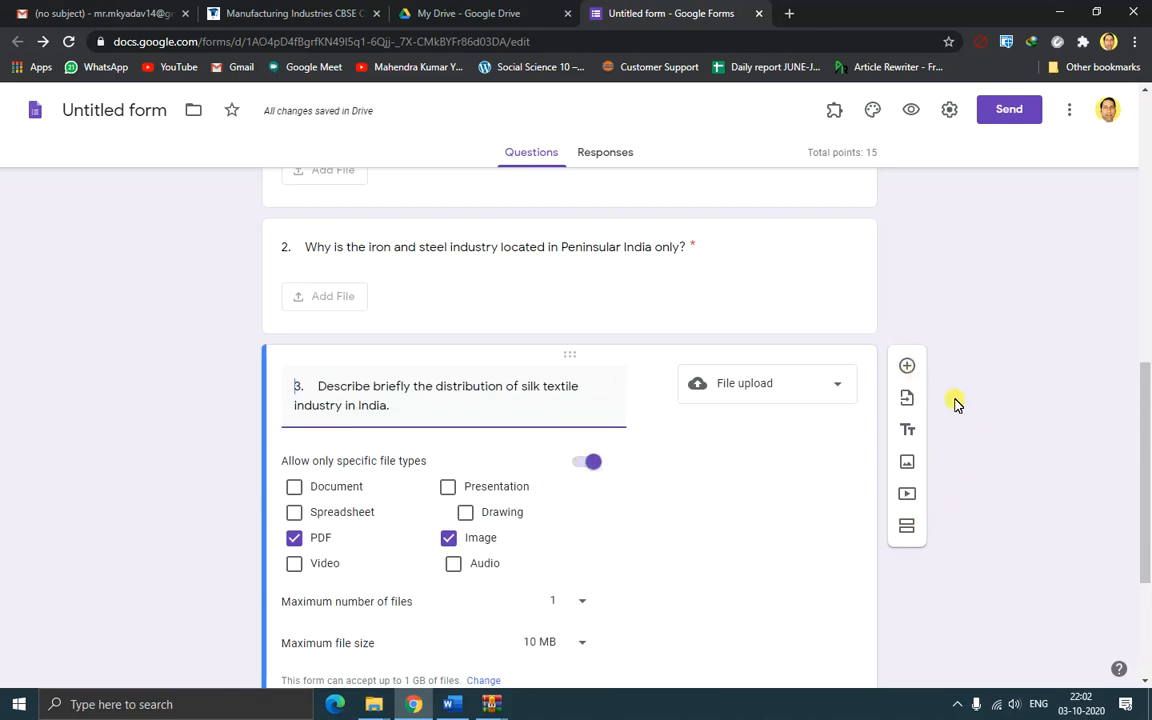
{"action": "scroll", "coordinate": [960, 415], "scroll_direction": "down", "scroll_amount": 3}
{"action": "scroll", "coordinate": [962, 417], "scroll_direction": "up", "scroll_amount": 3}
{"action": "scroll", "coordinate": [630, 542], "scroll_direction": "down", "scroll_amount": 3}
{"action": "left_click", "coordinate": [540, 597]}
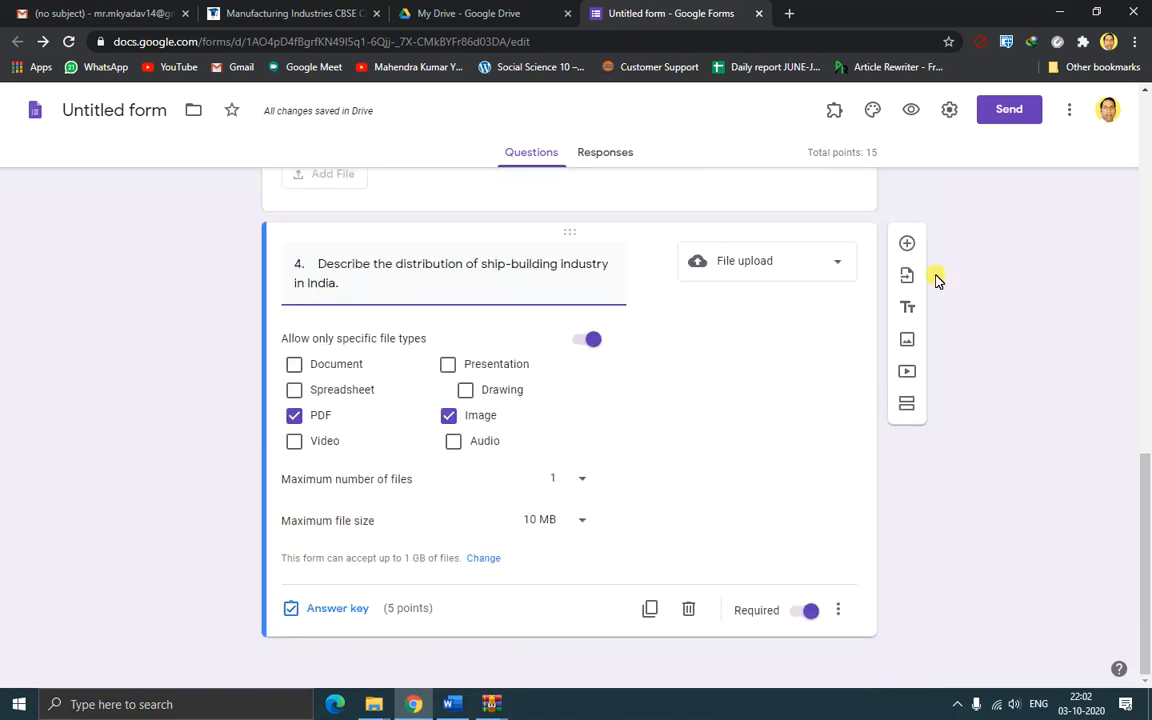
Add question 5, 'How does industrial pollution degrade environment?', from Word as a file upload
{"action": "left_click", "coordinate": [908, 241]}
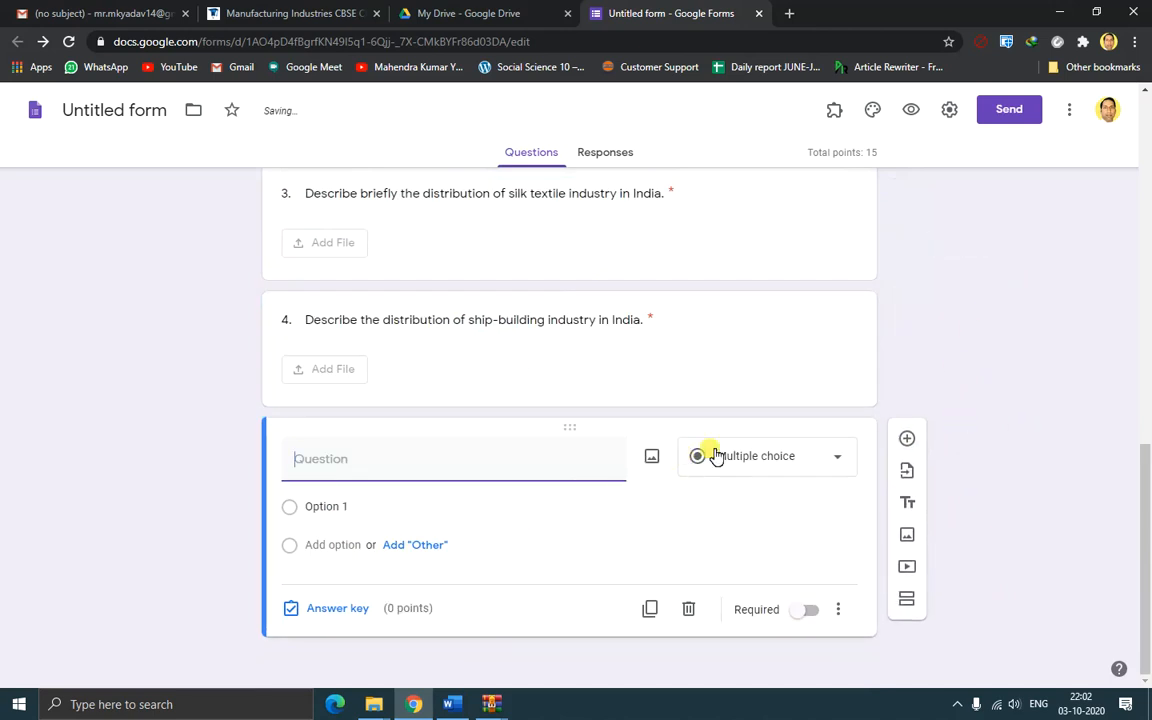
{"action": "left_click", "coordinate": [456, 705]}
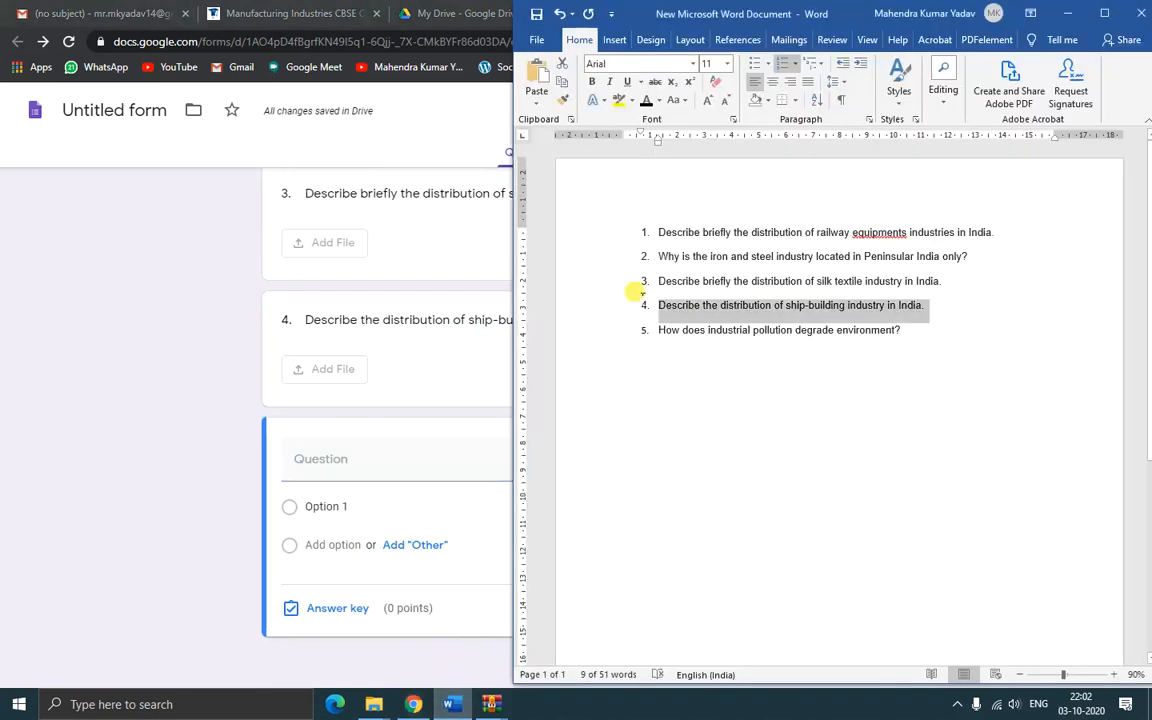
{"action": "left_click_drag", "start_coordinate": [655, 329], "coordinate": [951, 327]}
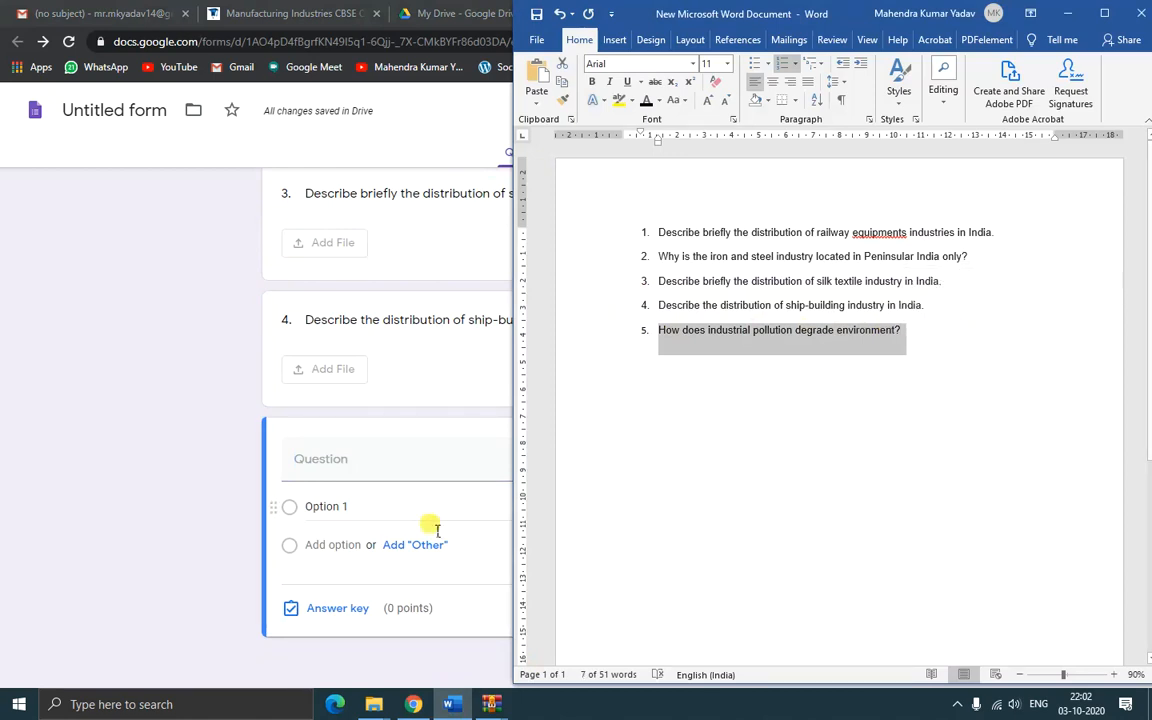
{"action": "left_click", "coordinate": [206, 512]}
{"action": "left_click", "coordinate": [395, 460]}
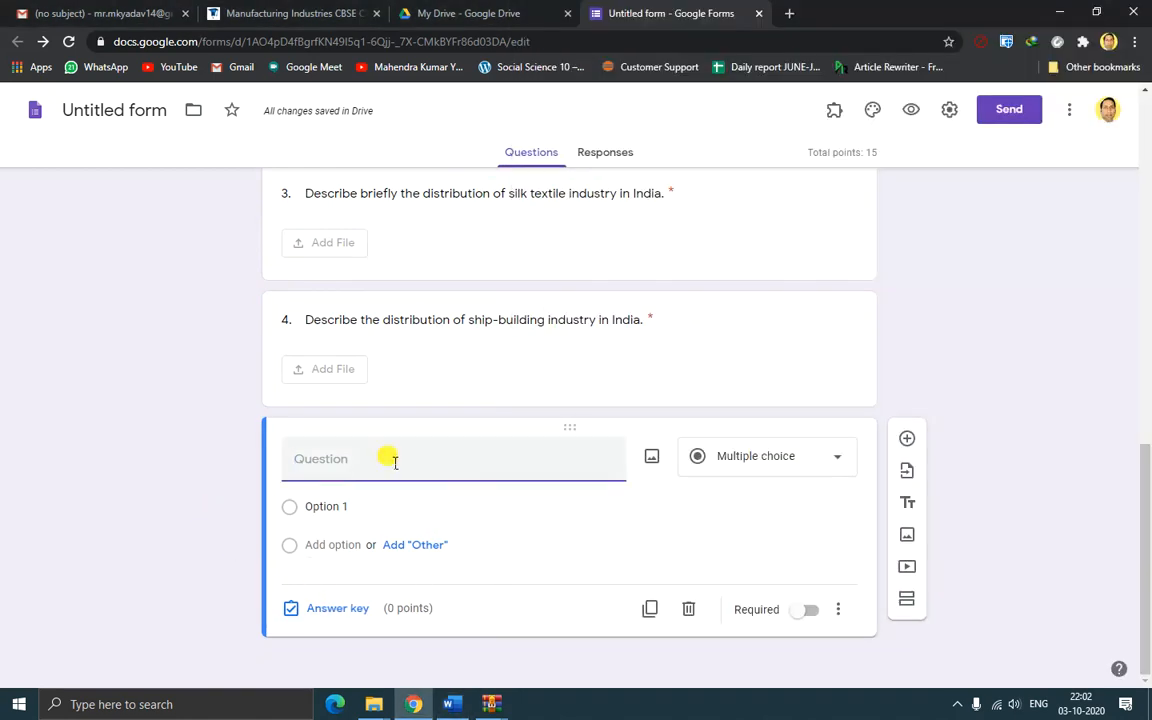
{"action": "type", "text": "5.\tHow does industrial pollution degrade environment?"}
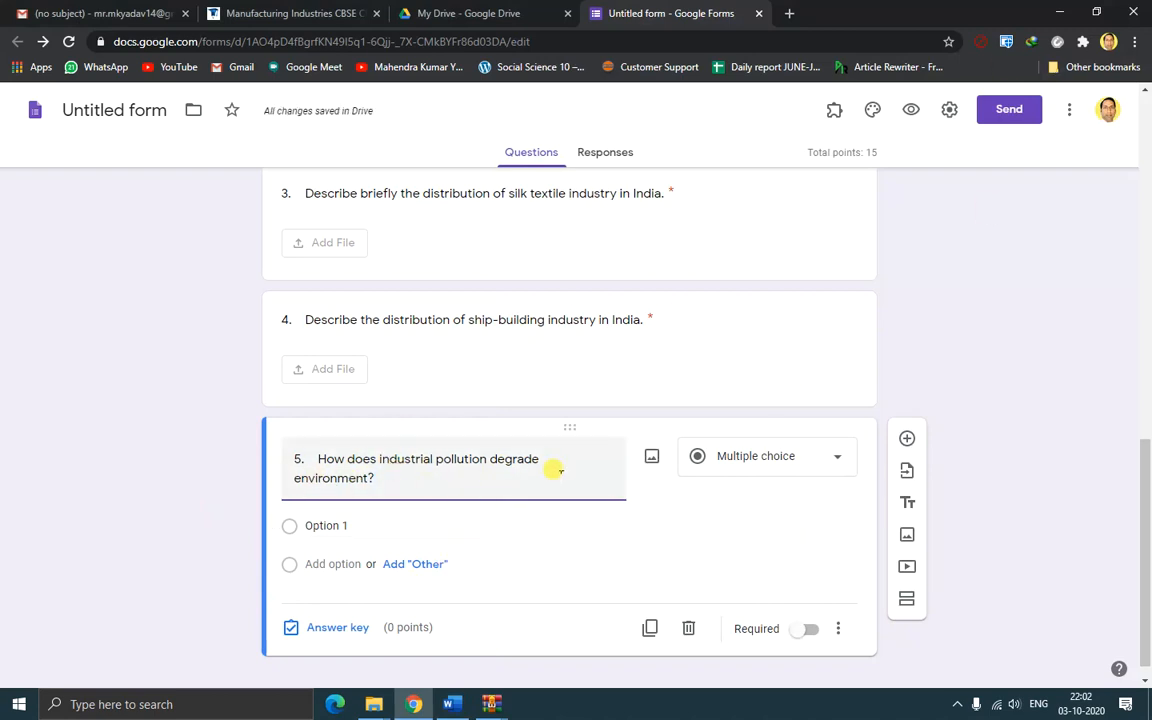
{"action": "left_click", "coordinate": [828, 462]}
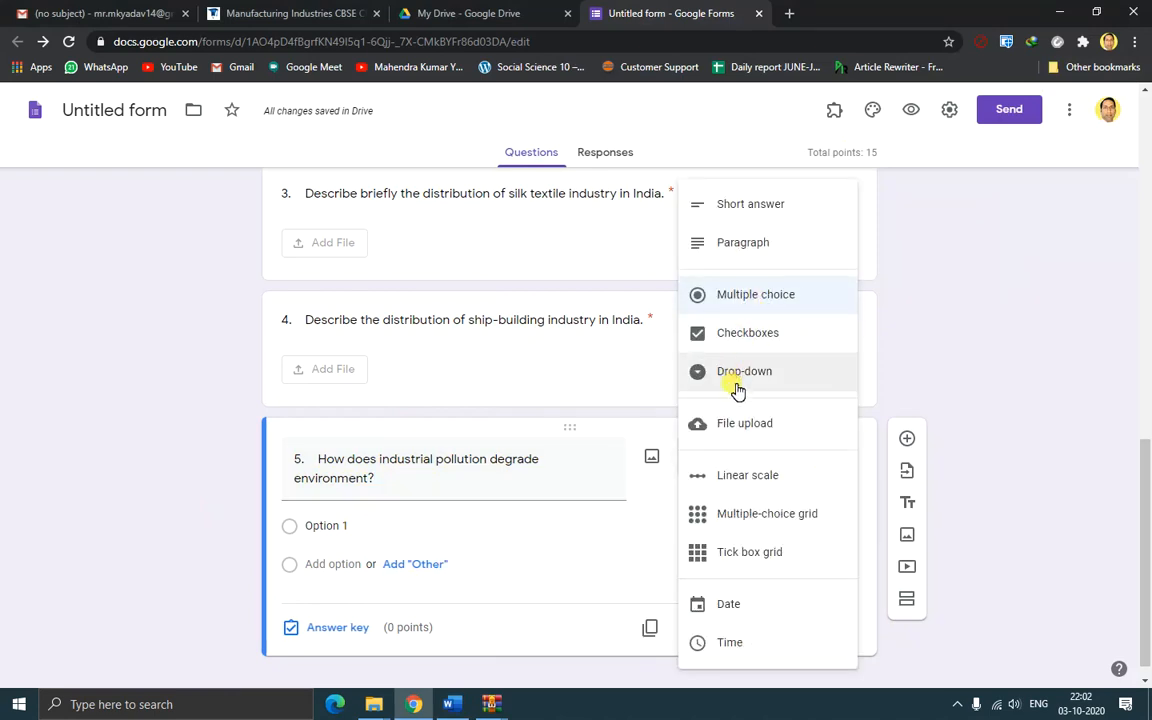
{"action": "left_click", "coordinate": [741, 423]}
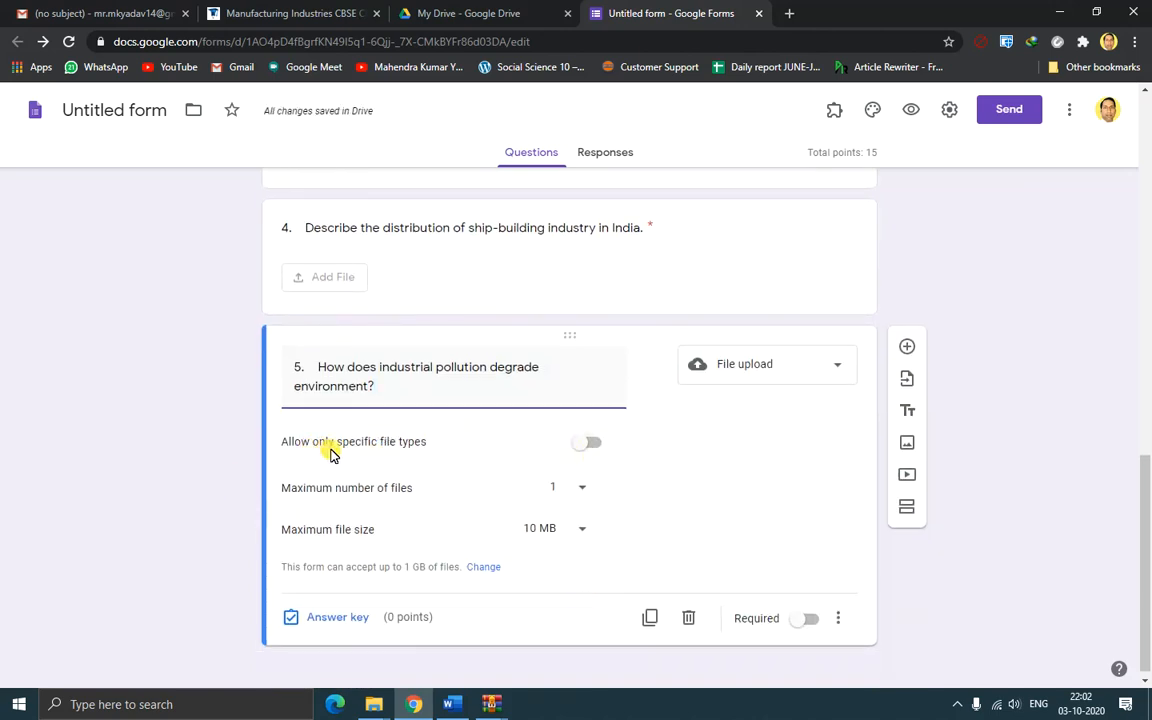
Restrict question 5 uploads to PDF and Image files and make it worth 5 points
{"action": "left_click", "coordinate": [590, 443]}
{"action": "left_click", "coordinate": [296, 520]}
{"action": "left_click", "coordinate": [448, 519]}
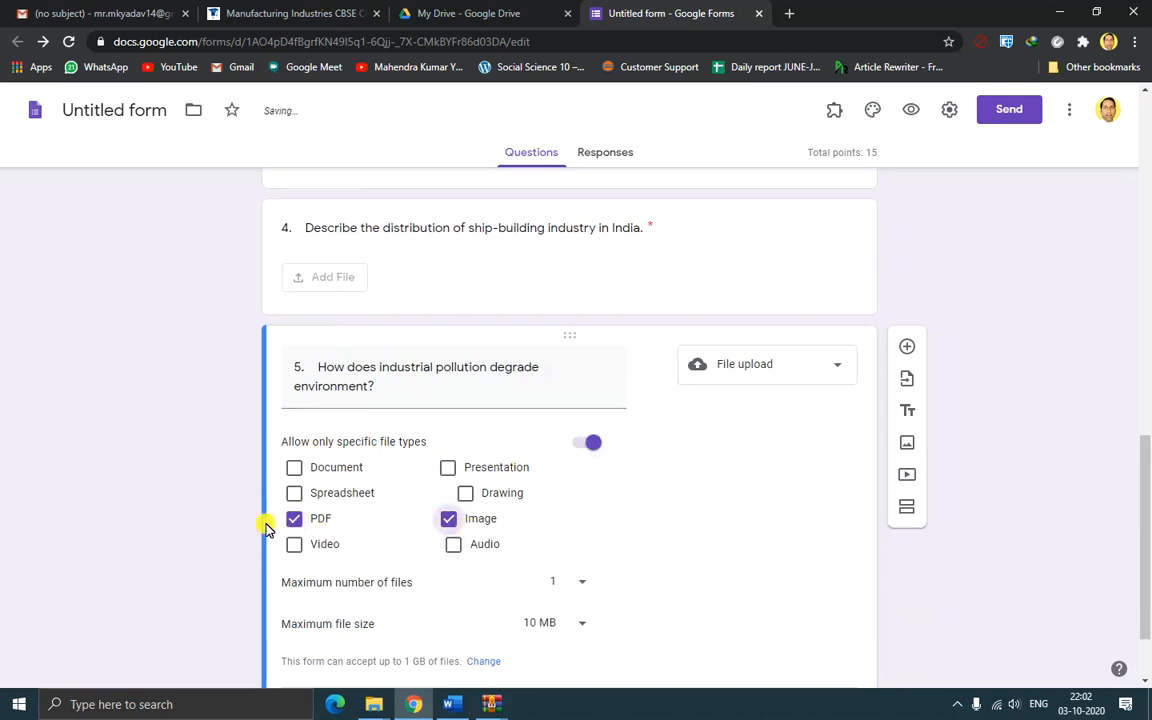
{"action": "scroll", "coordinate": [715, 528], "scroll_direction": "down", "scroll_amount": 1}
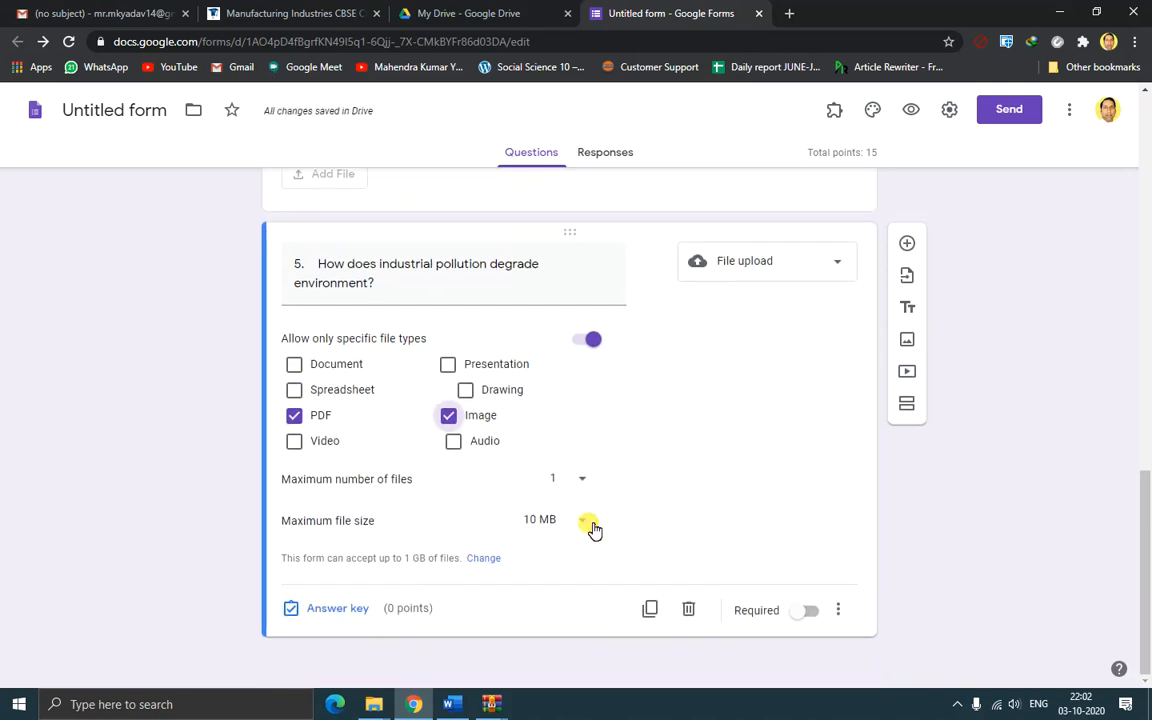
{"action": "left_click", "coordinate": [330, 610]}
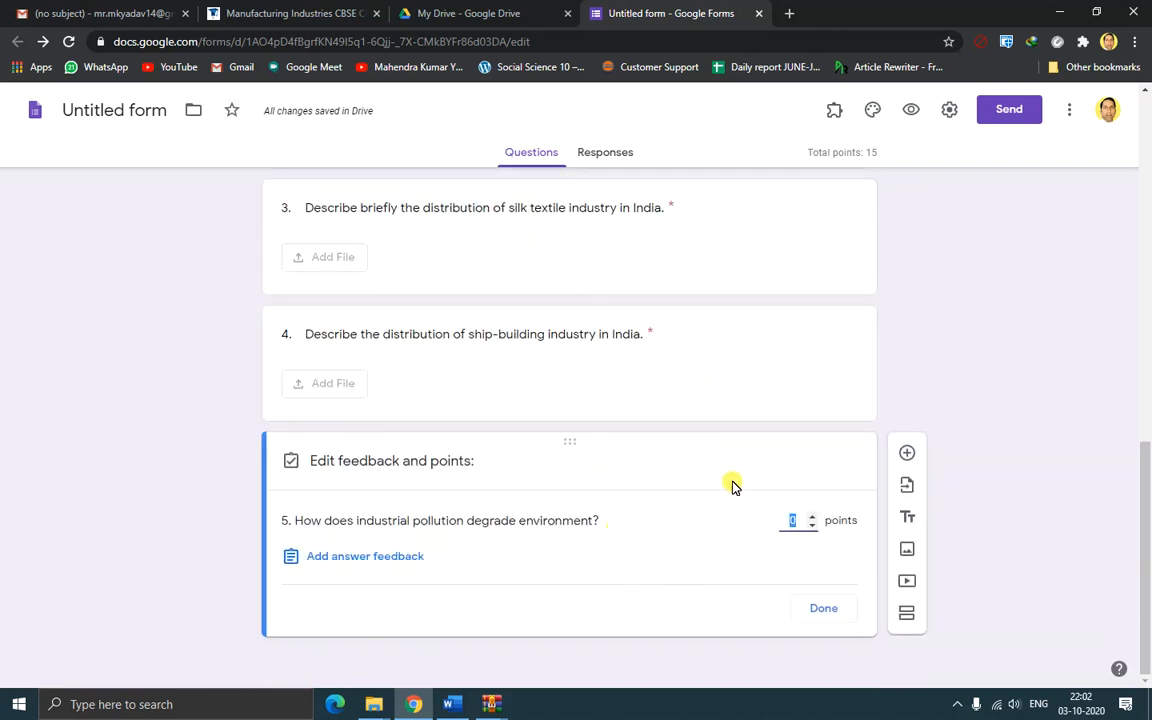
{"action": "left_click", "coordinate": [813, 517]}
{"action": "left_click", "coordinate": [814, 517]}
{"action": "left_click", "coordinate": [814, 517]}
{"action": "left_click", "coordinate": [814, 517]}
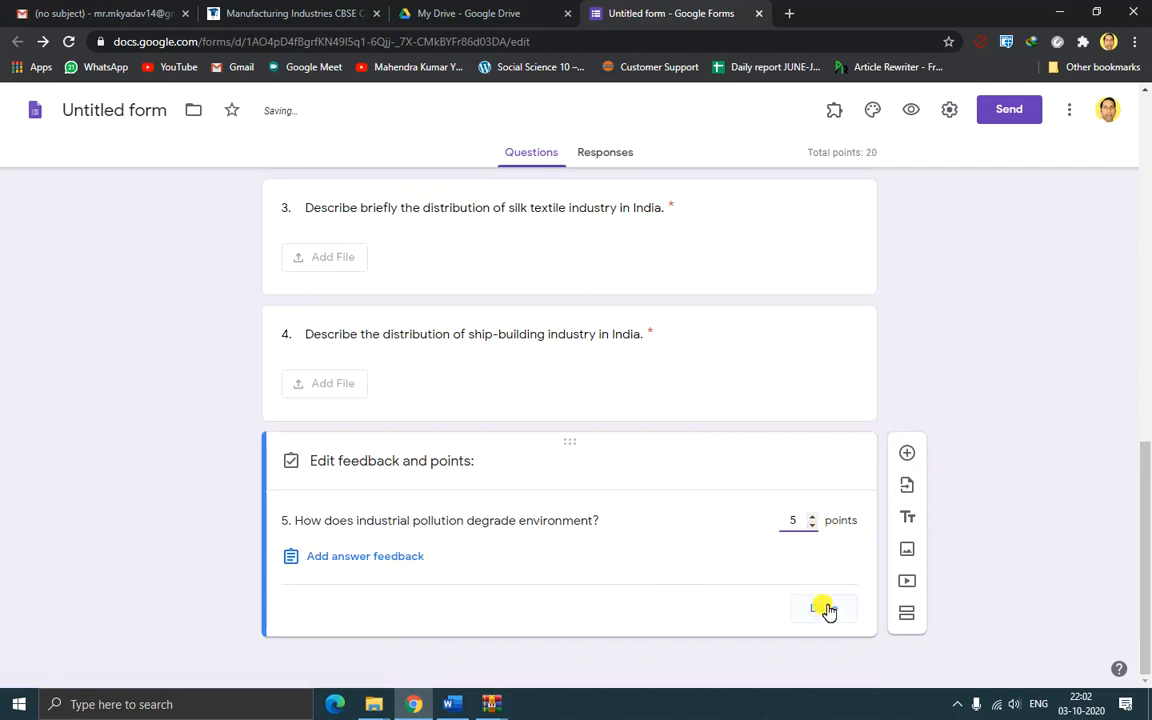
{"action": "left_click", "coordinate": [822, 608]}
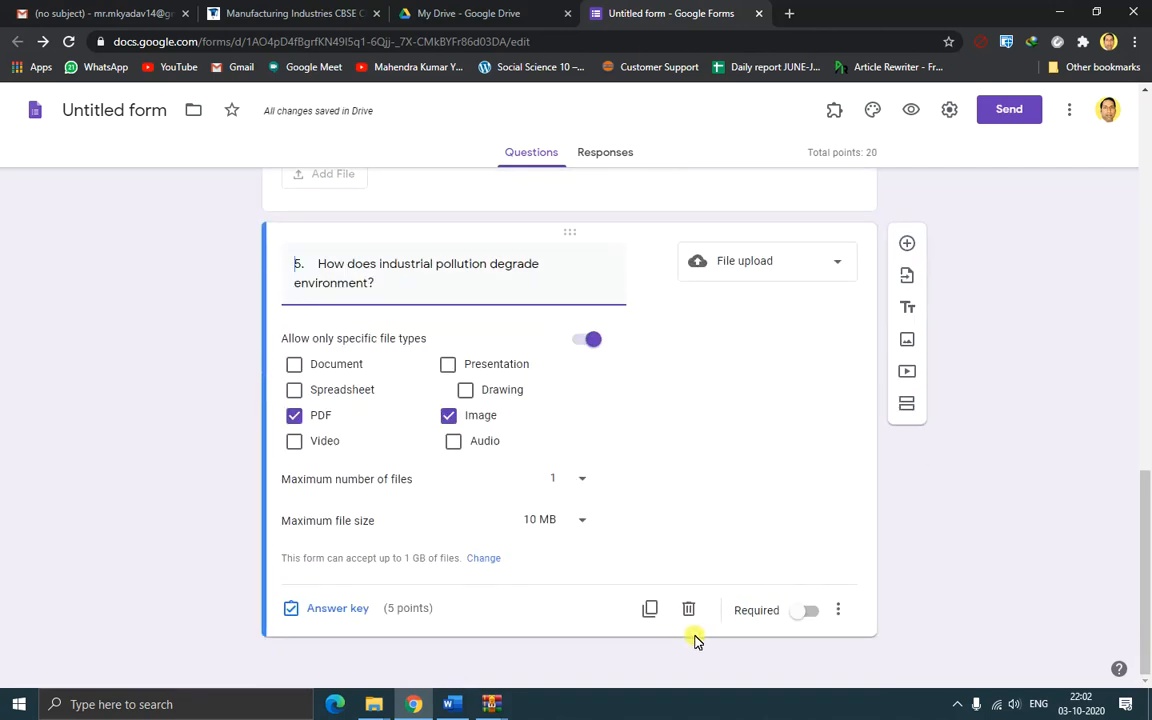
Add feedback 'Marks will be released latter after viewing answer.' to question 5's answer key
{"action": "left_click", "coordinate": [564, 605]}
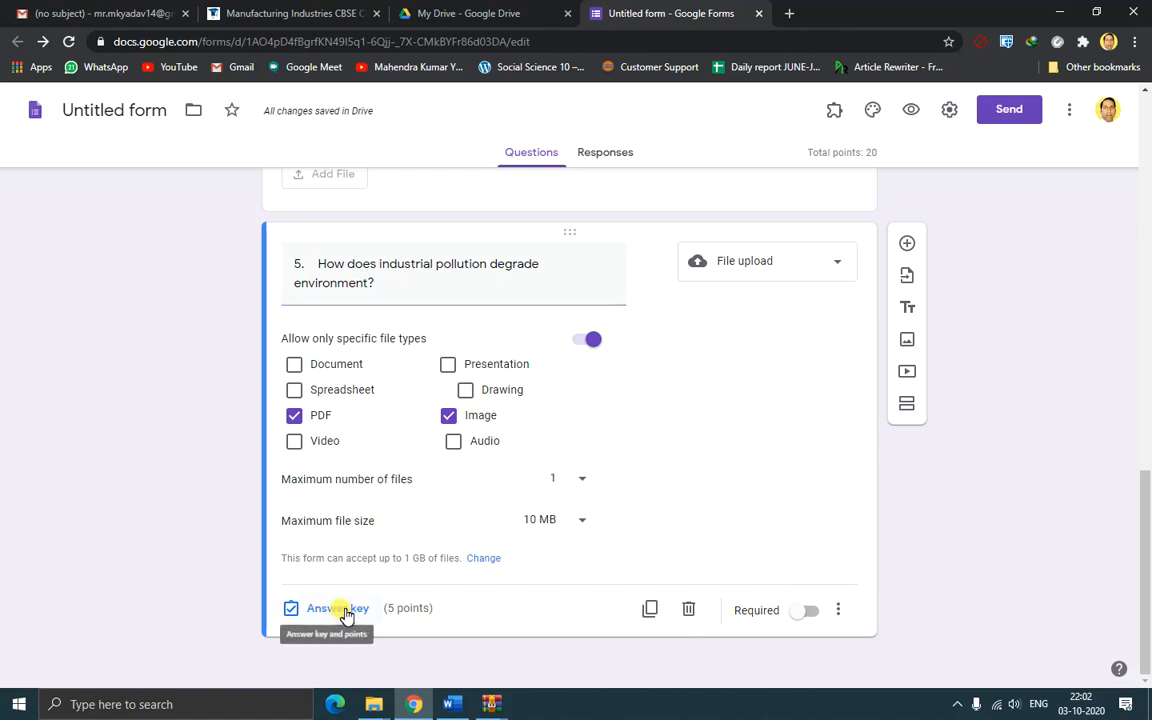
{"action": "left_click", "coordinate": [340, 609]}
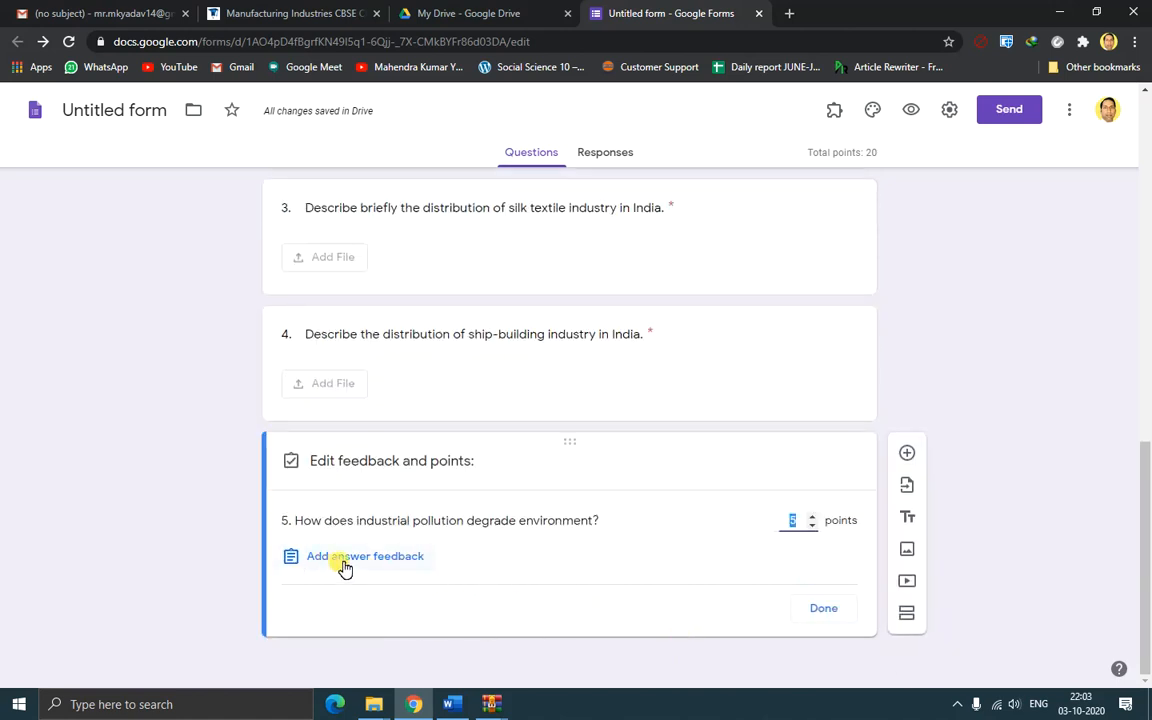
{"action": "left_click", "coordinate": [379, 557]}
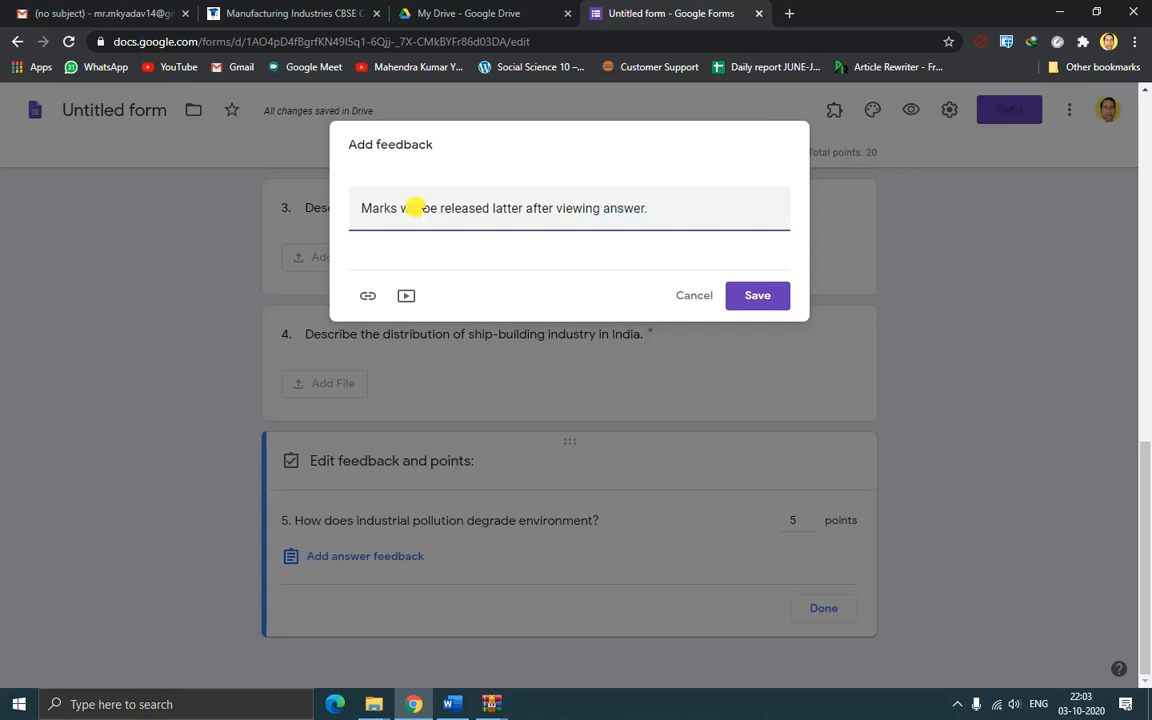
{"action": "left_click", "coordinate": [765, 300]}
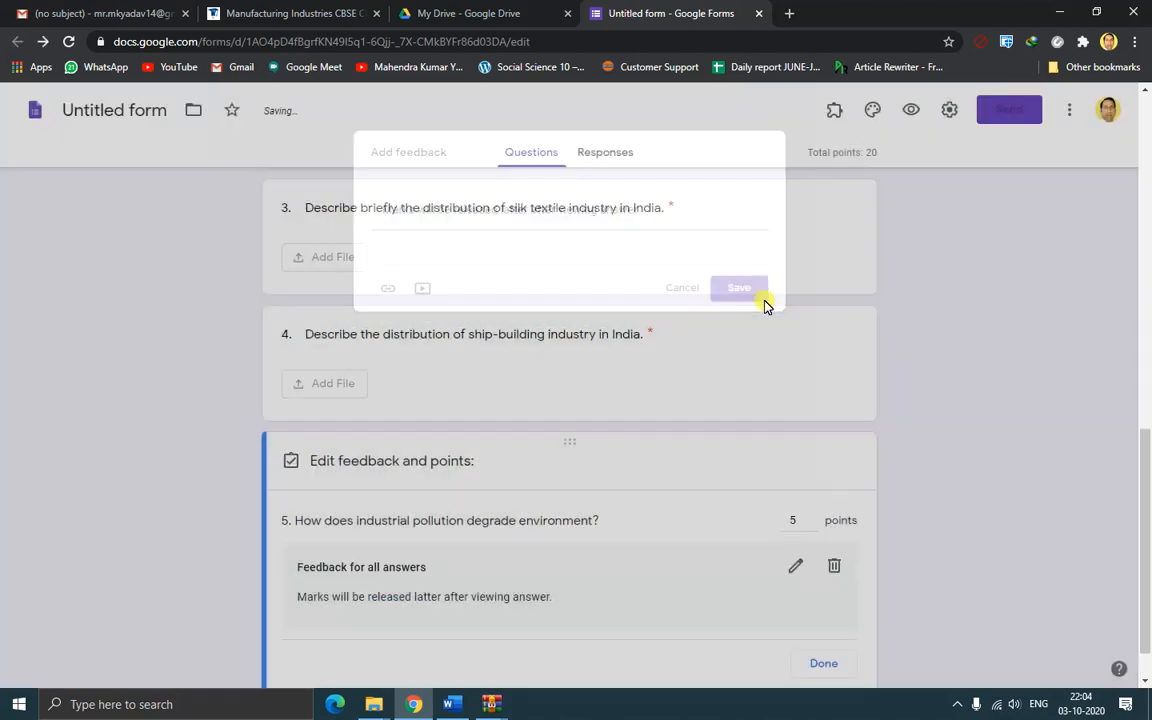
{"action": "scroll", "coordinate": [762, 400], "scroll_direction": "down", "scroll_amount": 2}
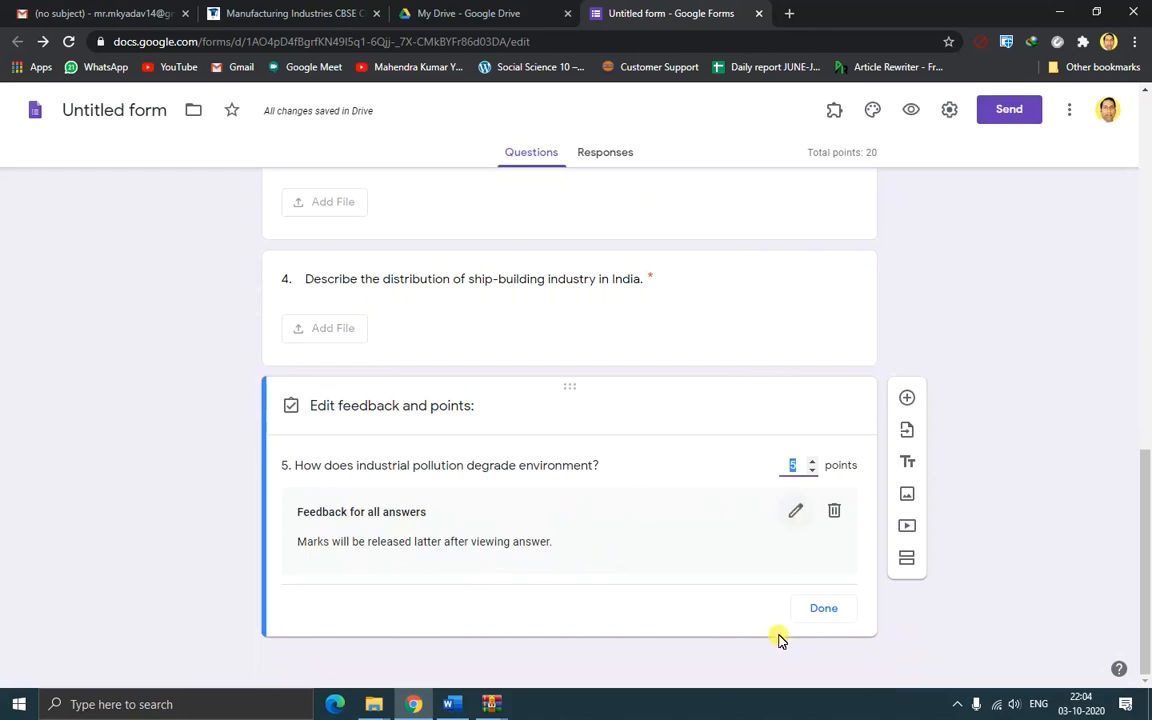
{"action": "left_click", "coordinate": [826, 610]}
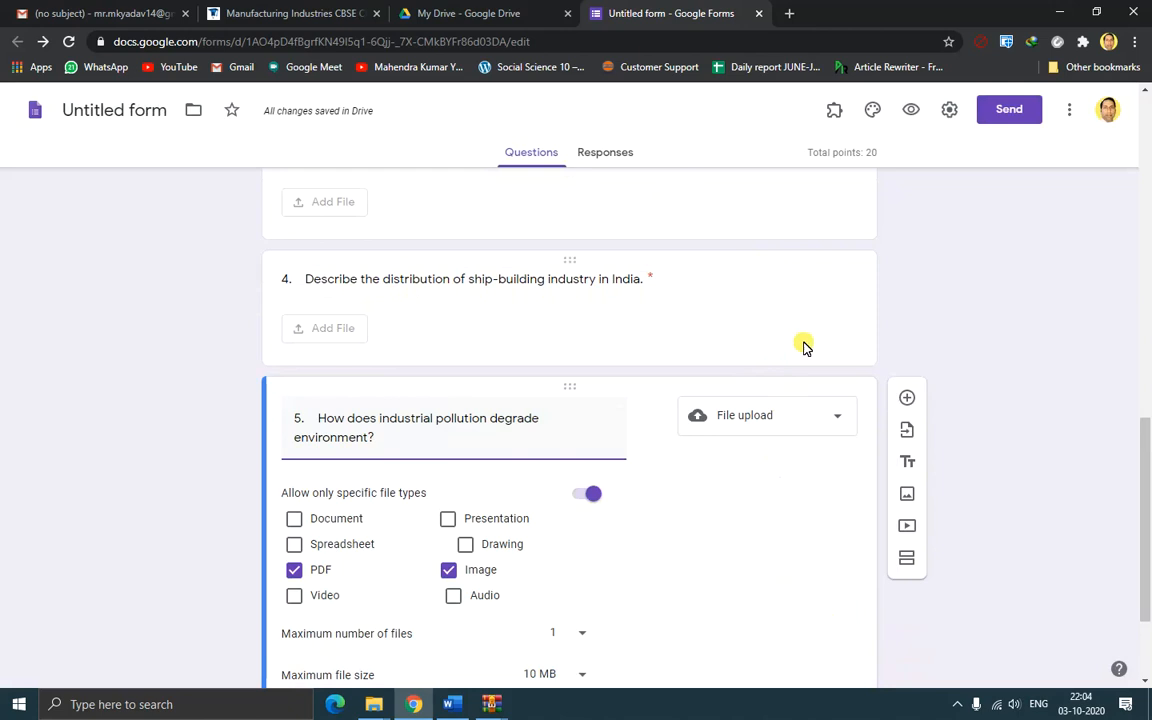
{"action": "left_click", "coordinate": [855, 347]}
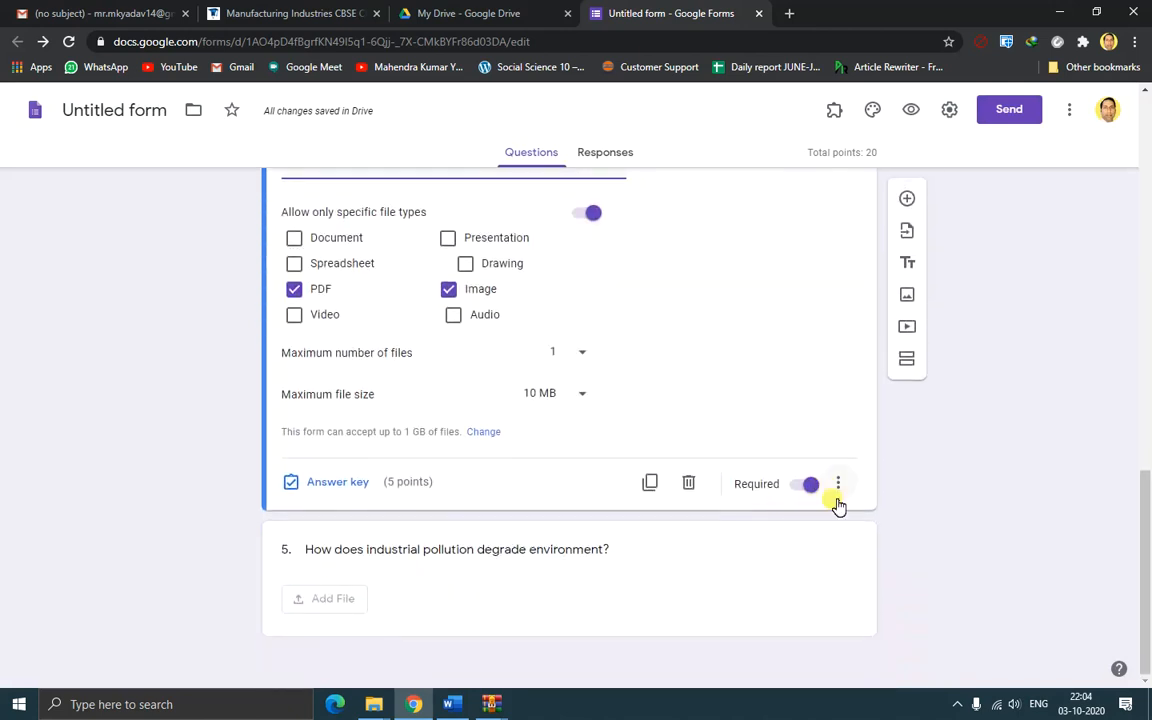
{"action": "left_click", "coordinate": [800, 589]}
{"action": "left_click", "coordinate": [808, 612]}
{"action": "scroll", "coordinate": [851, 560], "scroll_direction": "up", "scroll_amount": 3}
{"action": "left_click", "coordinate": [843, 463]}
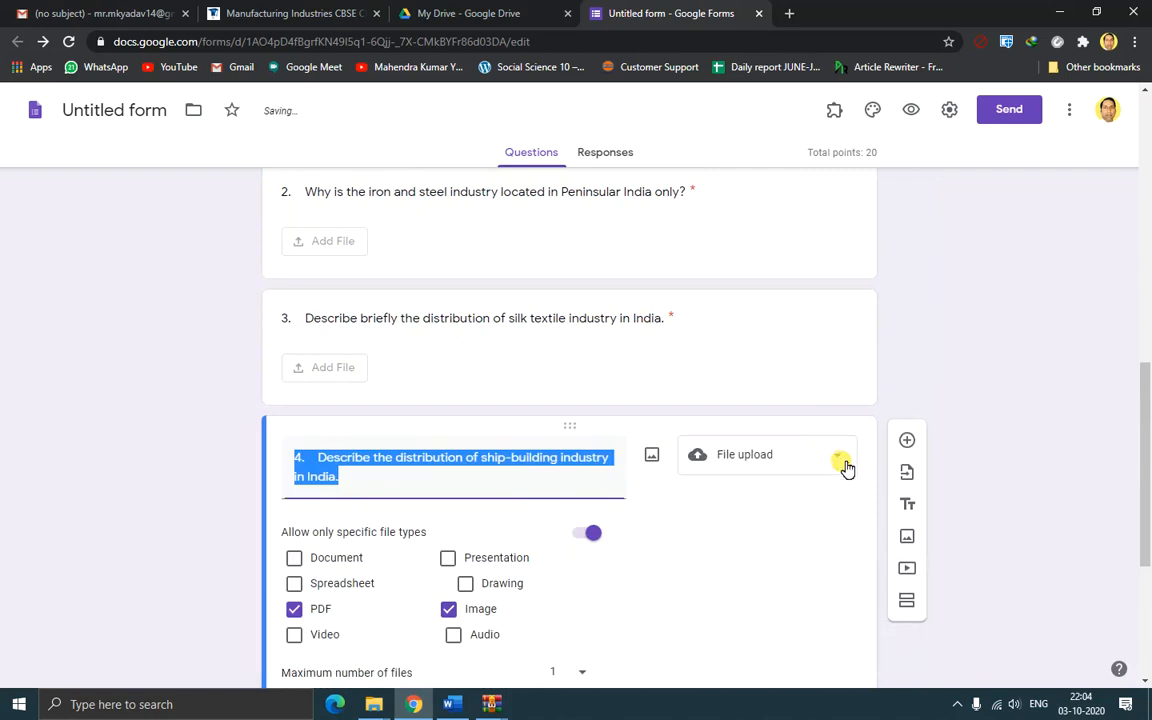
{"action": "scroll", "coordinate": [853, 527], "scroll_direction": "down", "scroll_amount": 3}
{"action": "scroll", "coordinate": [854, 514], "scroll_direction": "up", "scroll_amount": 4}
{"action": "left_click", "coordinate": [848, 445]}
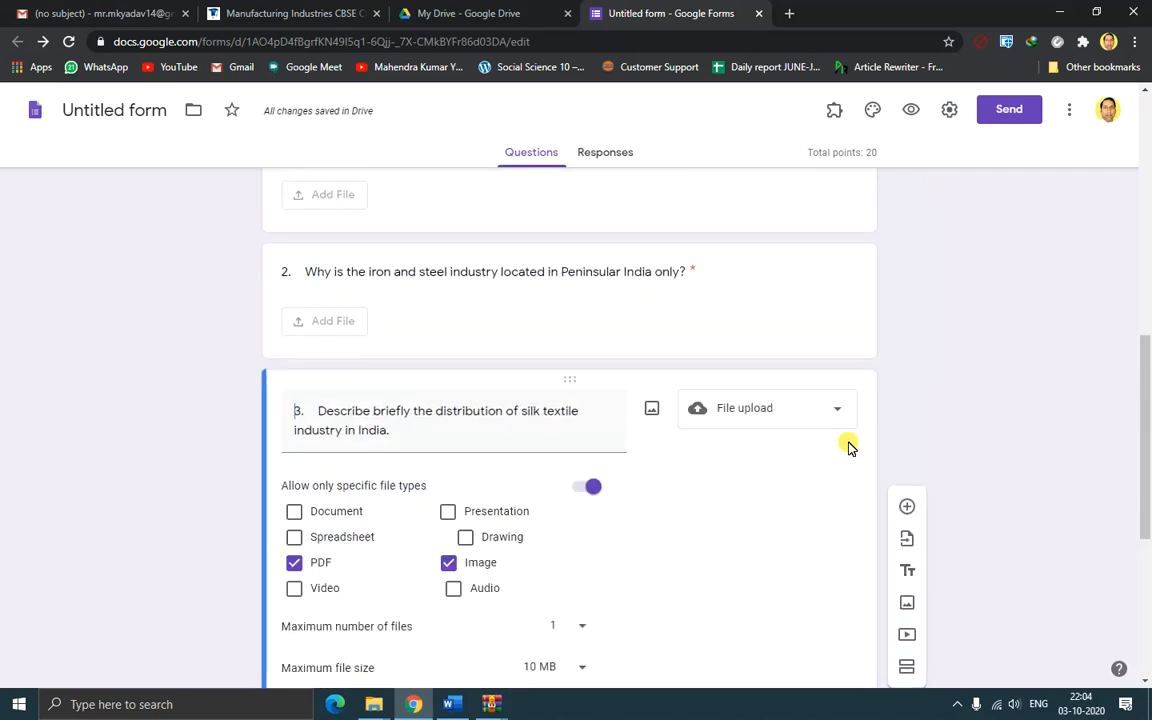
{"action": "scroll", "coordinate": [846, 507], "scroll_direction": "down", "scroll_amount": 4}
{"action": "scroll", "coordinate": [841, 489], "scroll_direction": "up", "scroll_amount": 4}
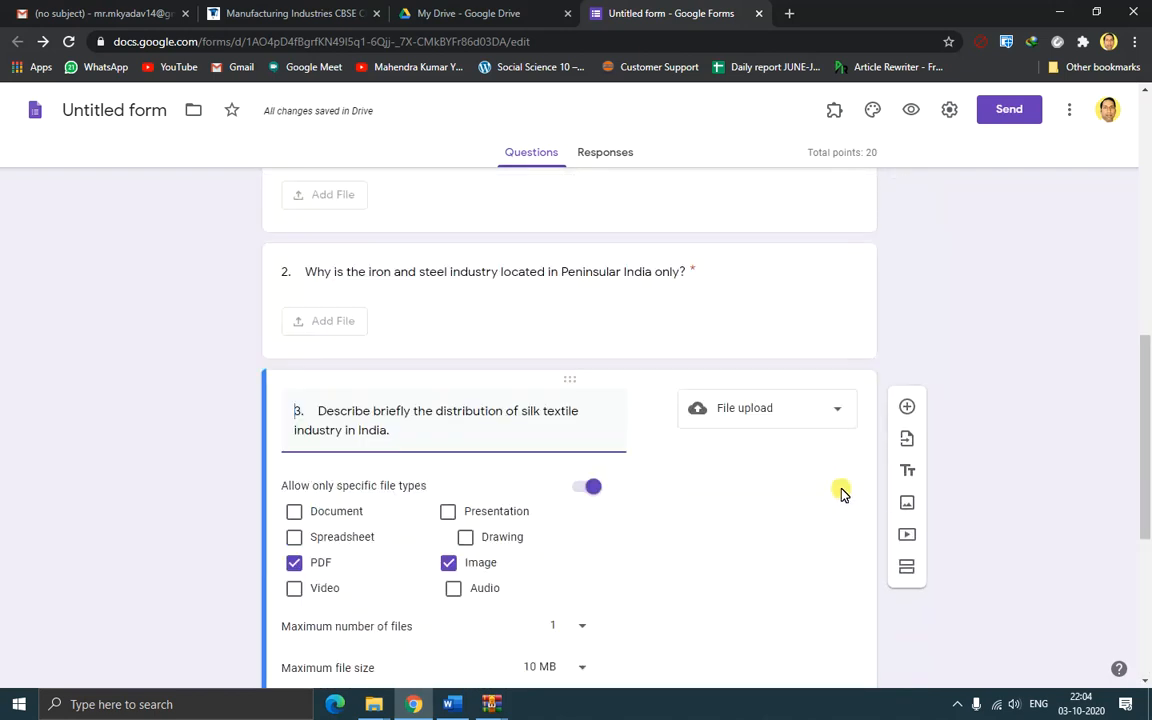
{"action": "left_click", "coordinate": [836, 320]}
{"action": "scroll", "coordinate": [836, 400], "scroll_direction": "down", "scroll_amount": 3}
{"action": "scroll", "coordinate": [849, 368], "scroll_direction": "up", "scroll_amount": 3}
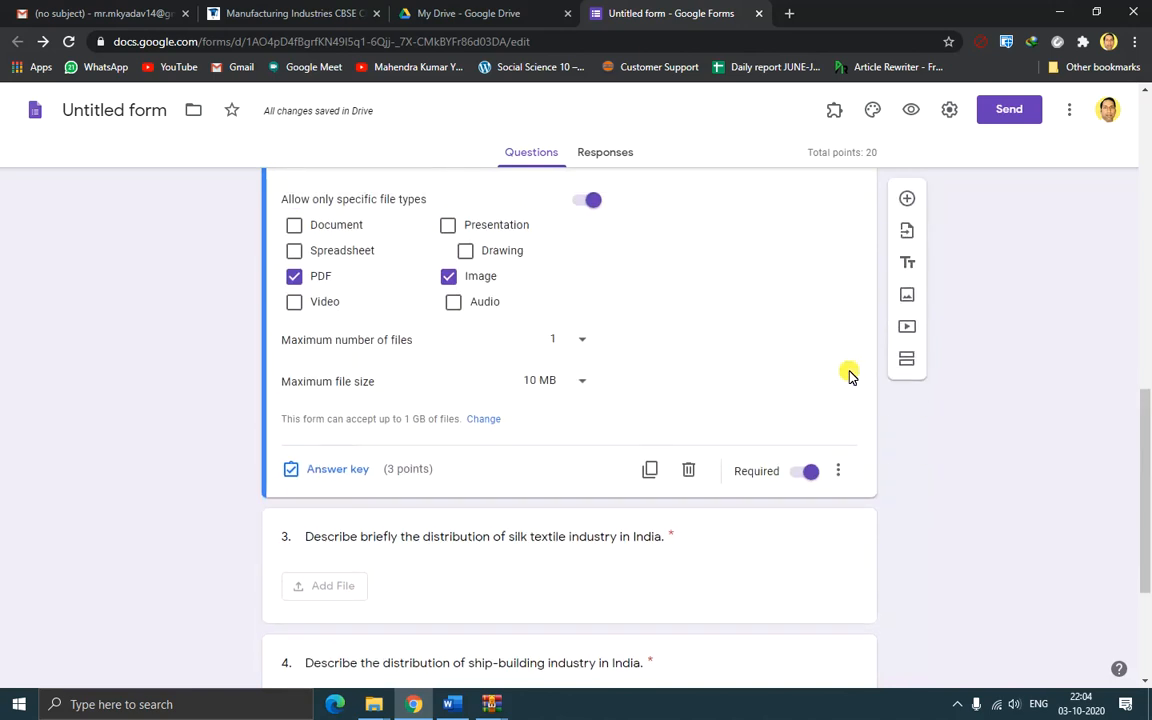
{"action": "scroll", "coordinate": [840, 420], "scroll_direction": "up", "scroll_amount": 1}
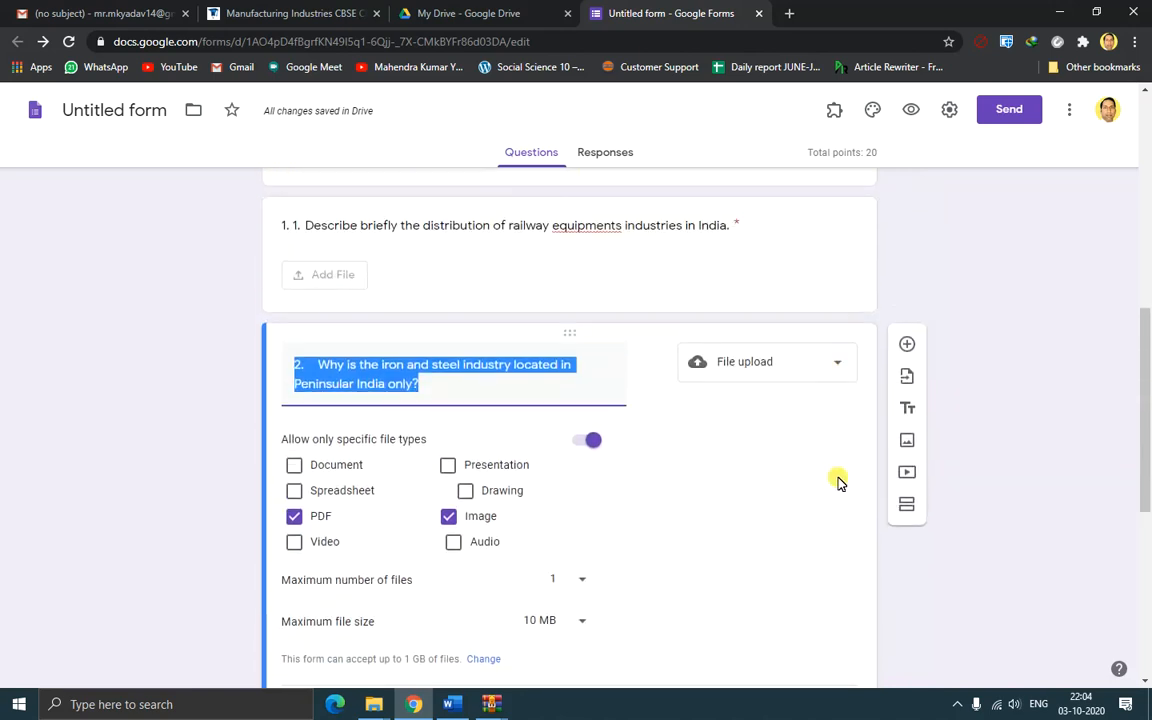
{"action": "left_click", "coordinate": [840, 288]}
{"action": "scroll", "coordinate": [836, 327], "scroll_direction": "down", "scroll_amount": 3}
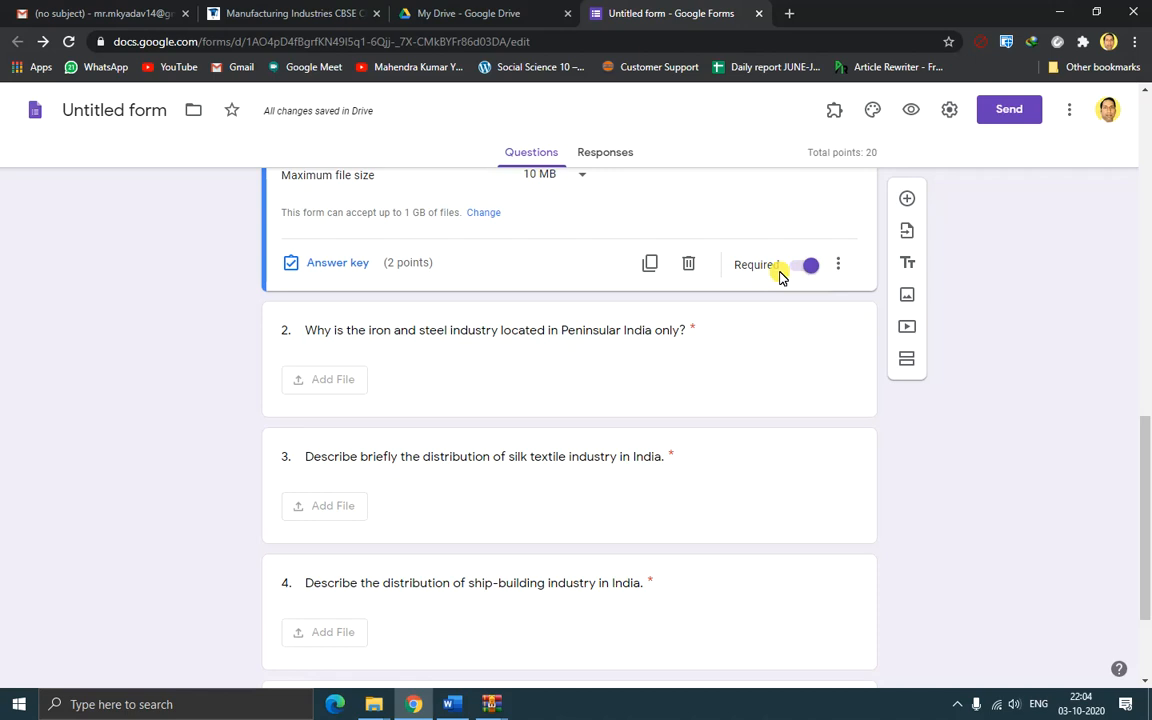
{"action": "scroll", "coordinate": [851, 234], "scroll_direction": "up", "scroll_amount": 3}
{"action": "scroll", "coordinate": [851, 253], "scroll_direction": "down", "scroll_amount": 2}
{"action": "scroll", "coordinate": [854, 249], "scroll_direction": "up", "scroll_amount": 2}
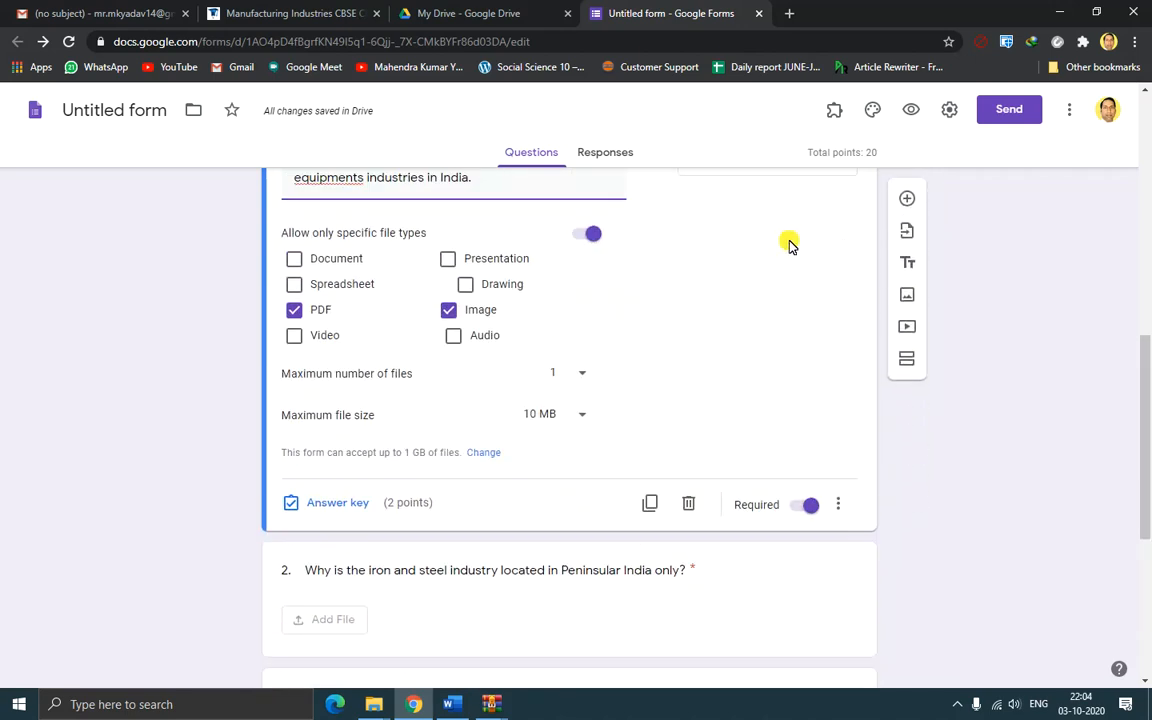
{"action": "scroll", "coordinate": [795, 270], "scroll_direction": "down", "scroll_amount": 1}
{"action": "scroll", "coordinate": [802, 298], "scroll_direction": "up", "scroll_amount": 4}
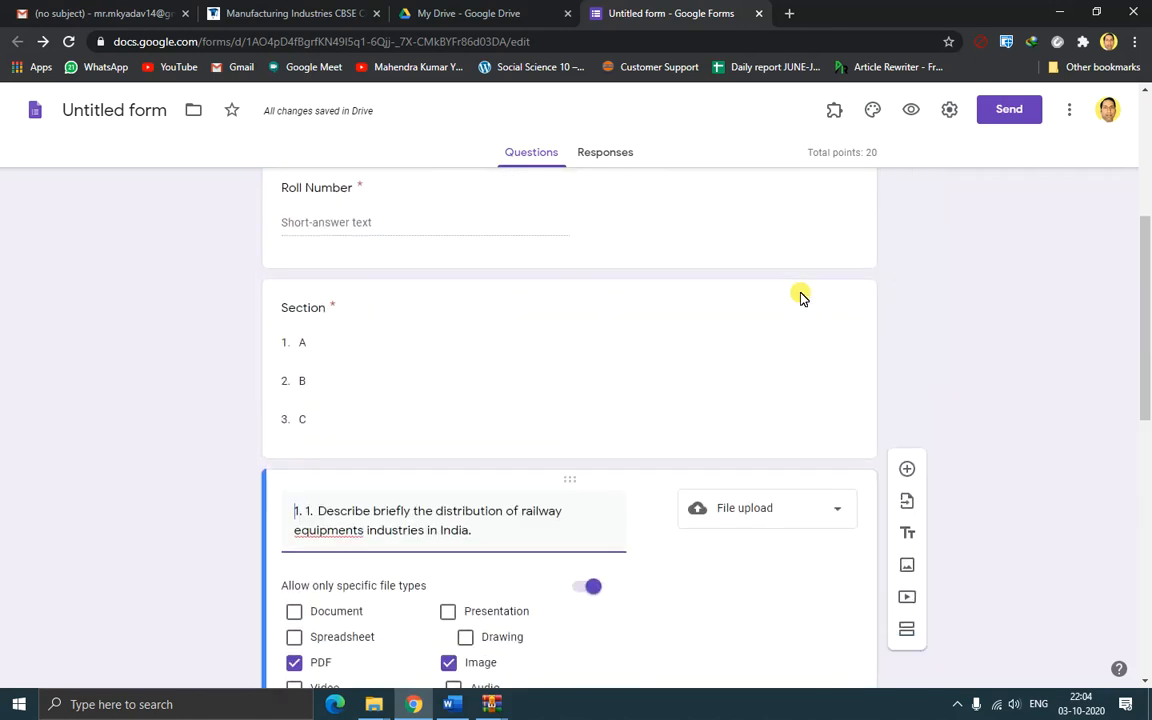
{"action": "scroll", "coordinate": [800, 298], "scroll_direction": "down", "scroll_amount": 3}
{"action": "scroll", "coordinate": [805, 310], "scroll_direction": "down", "scroll_amount": 4}
{"action": "scroll", "coordinate": [845, 338], "scroll_direction": "down", "scroll_amount": 2}
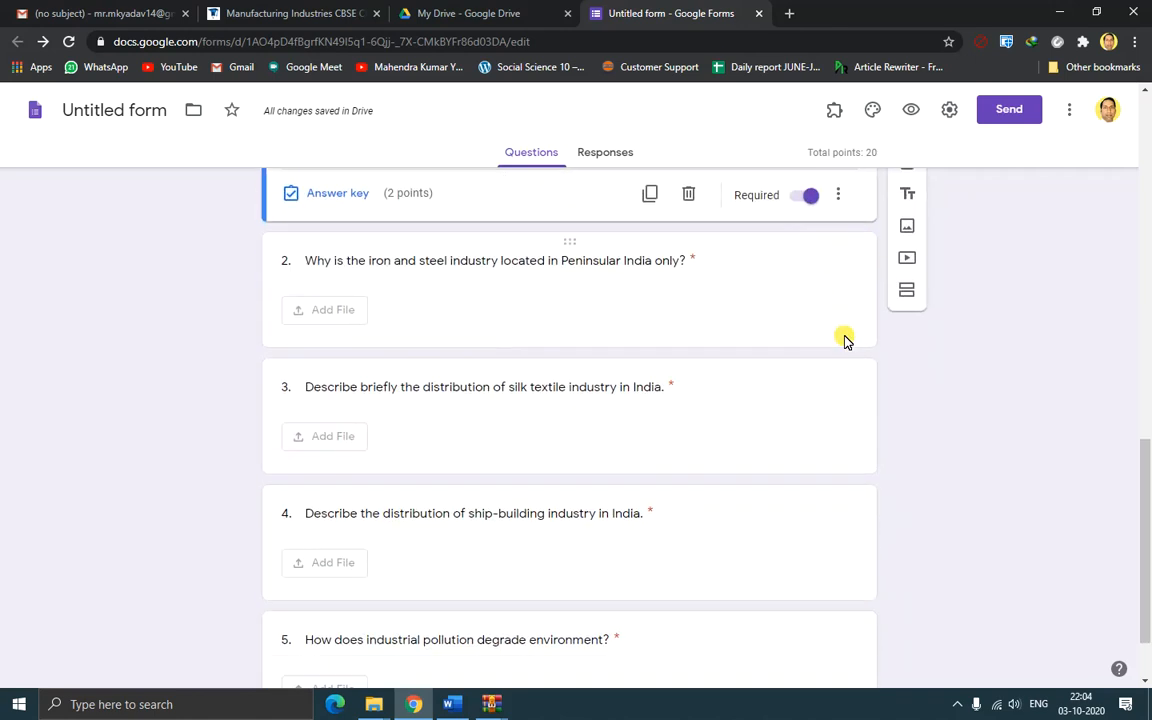
{"action": "scroll", "coordinate": [945, 385], "scroll_direction": "up", "scroll_amount": 4}
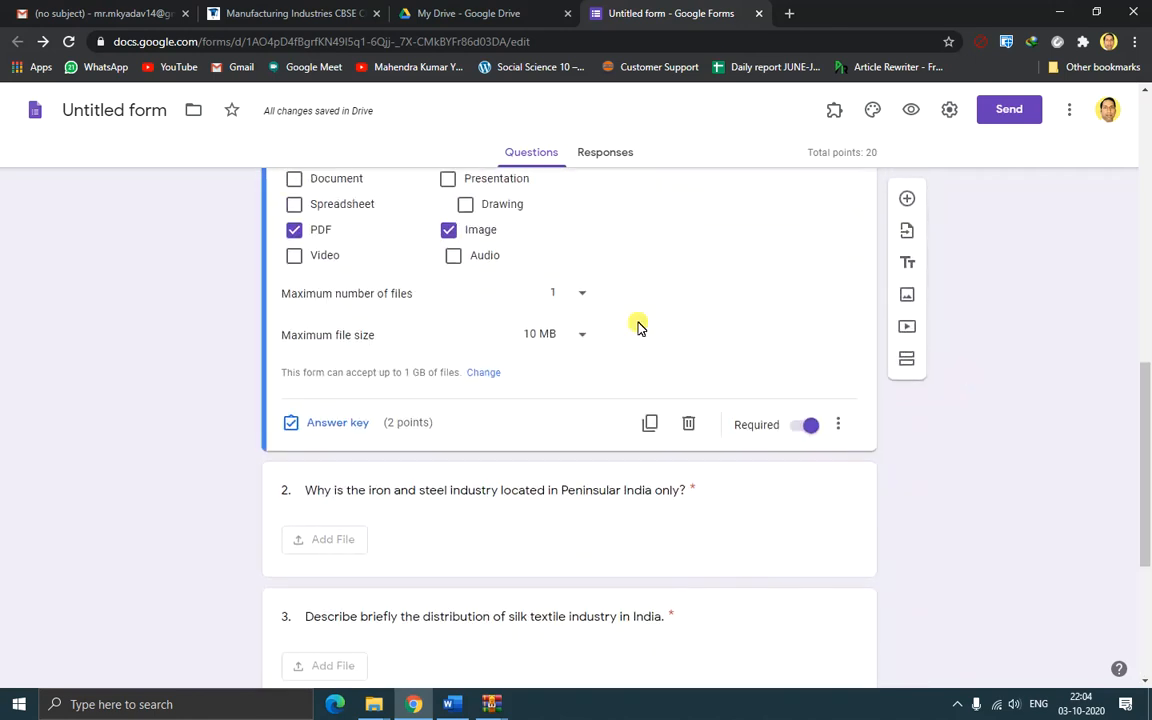
{"action": "scroll", "coordinate": [946, 489], "scroll_direction": "up", "scroll_amount": 3}
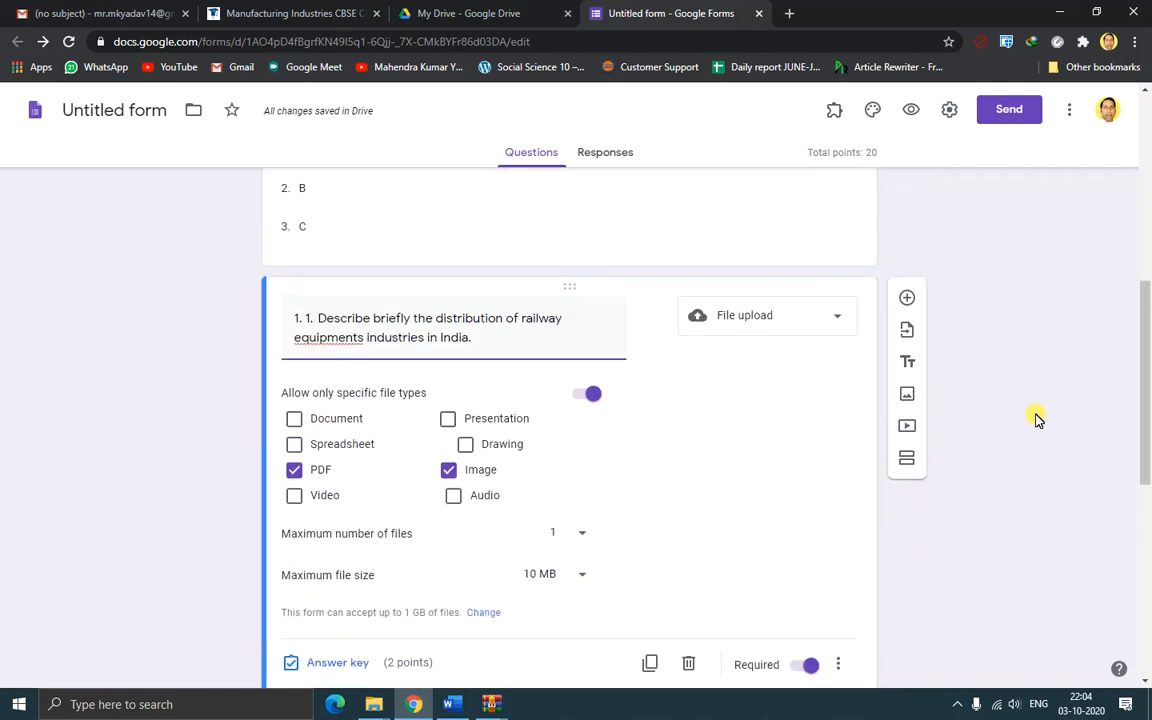
{"action": "scroll", "coordinate": [960, 370], "scroll_direction": "up", "scroll_amount": 3}
Preview the Monthly Test form as a respondent, scroll through it, then return to the editor
{"action": "left_click", "coordinate": [866, 290]}
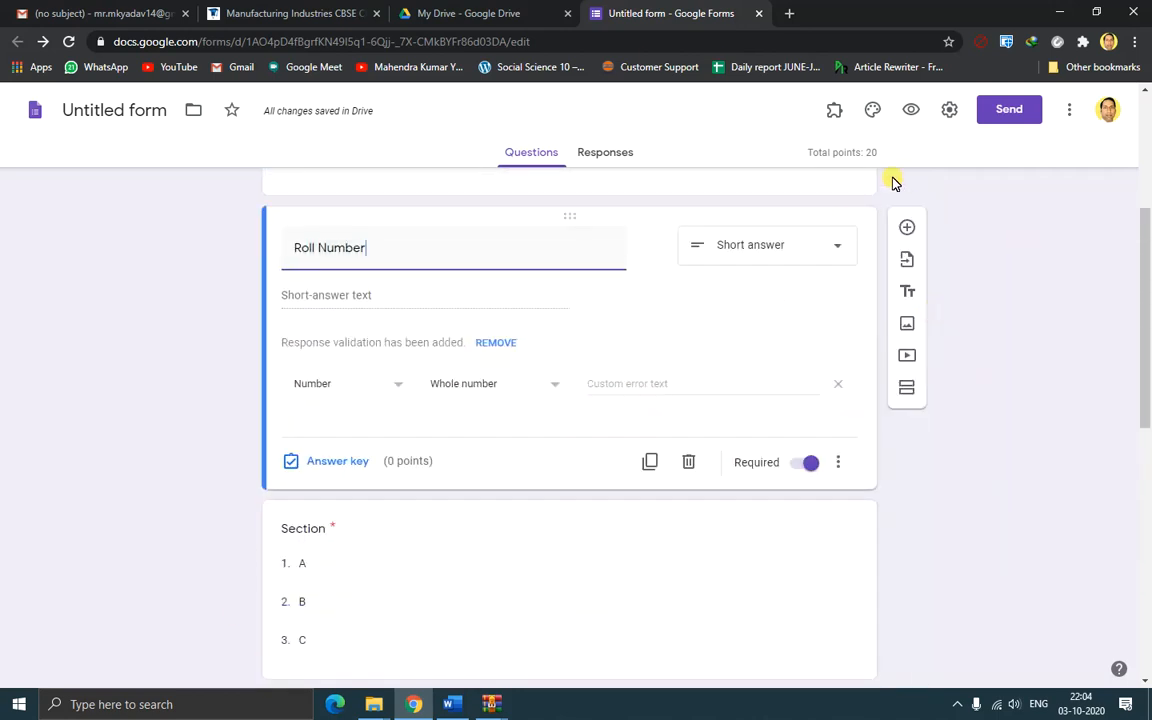
{"action": "left_click", "coordinate": [915, 112]}
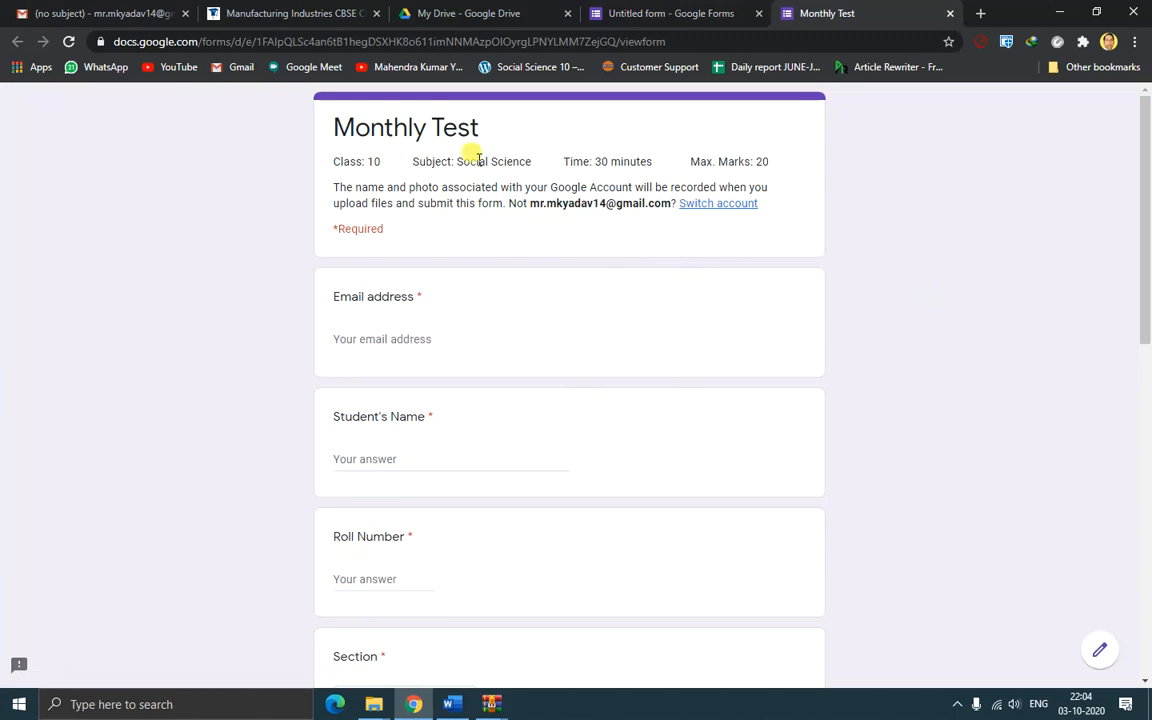
{"action": "scroll", "coordinate": [890, 318], "scroll_direction": "down", "scroll_amount": 1}
{"action": "scroll", "coordinate": [887, 316], "scroll_direction": "up", "scroll_amount": 1}
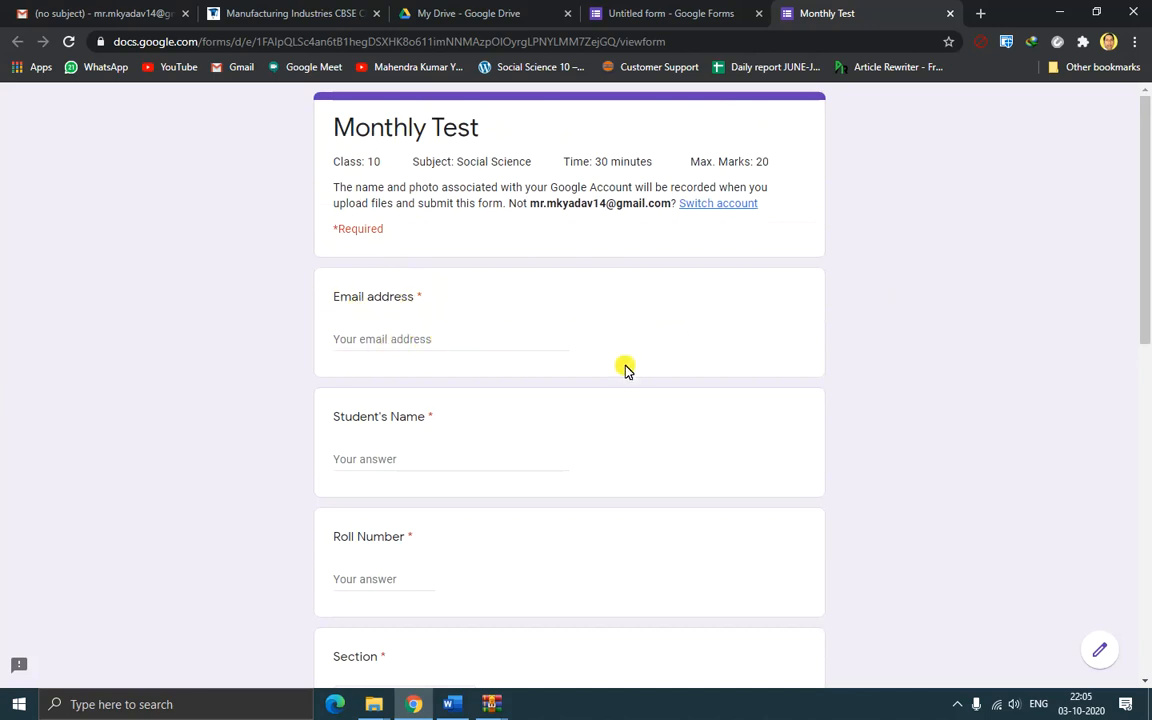
{"action": "scroll", "coordinate": [435, 430], "scroll_direction": "down", "scroll_amount": 2}
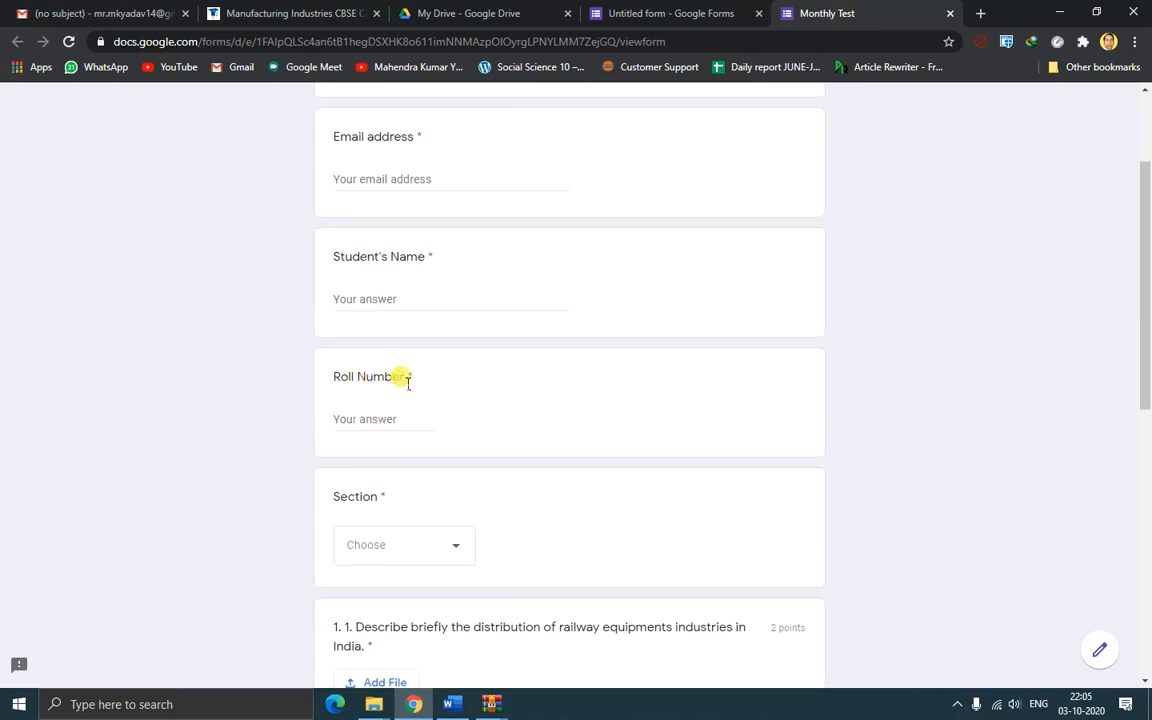
{"action": "scroll", "coordinate": [396, 334], "scroll_direction": "up", "scroll_amount": 2}
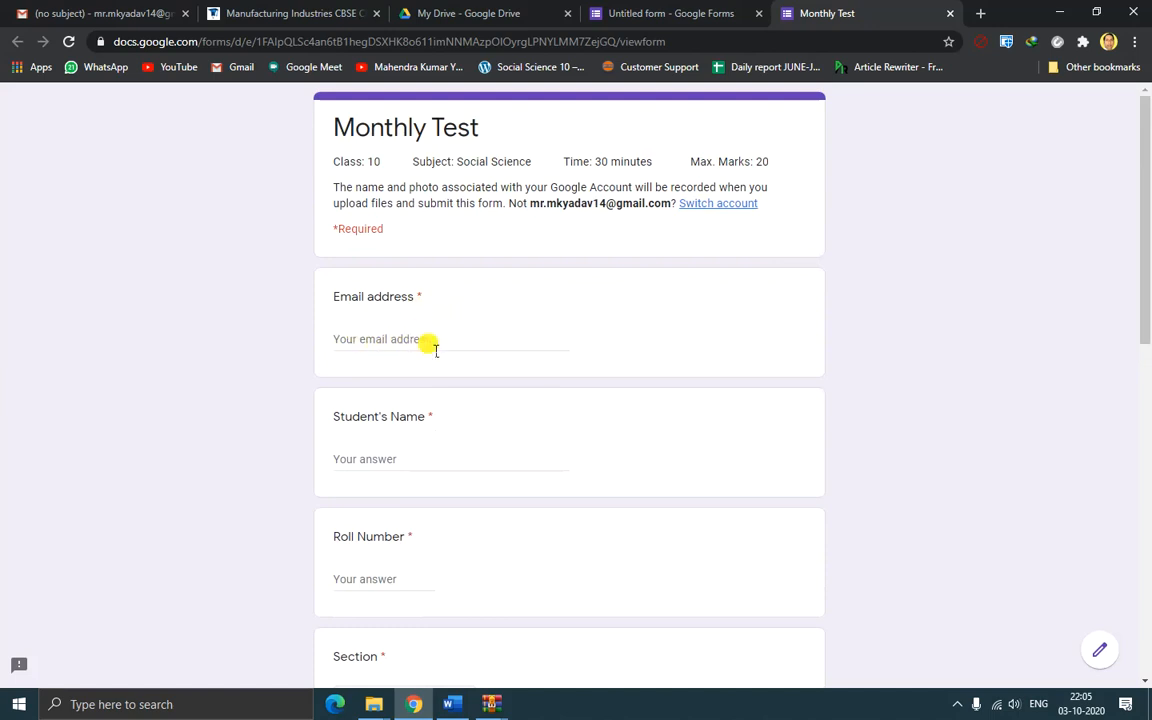
{"action": "left_click", "coordinate": [658, 13]}
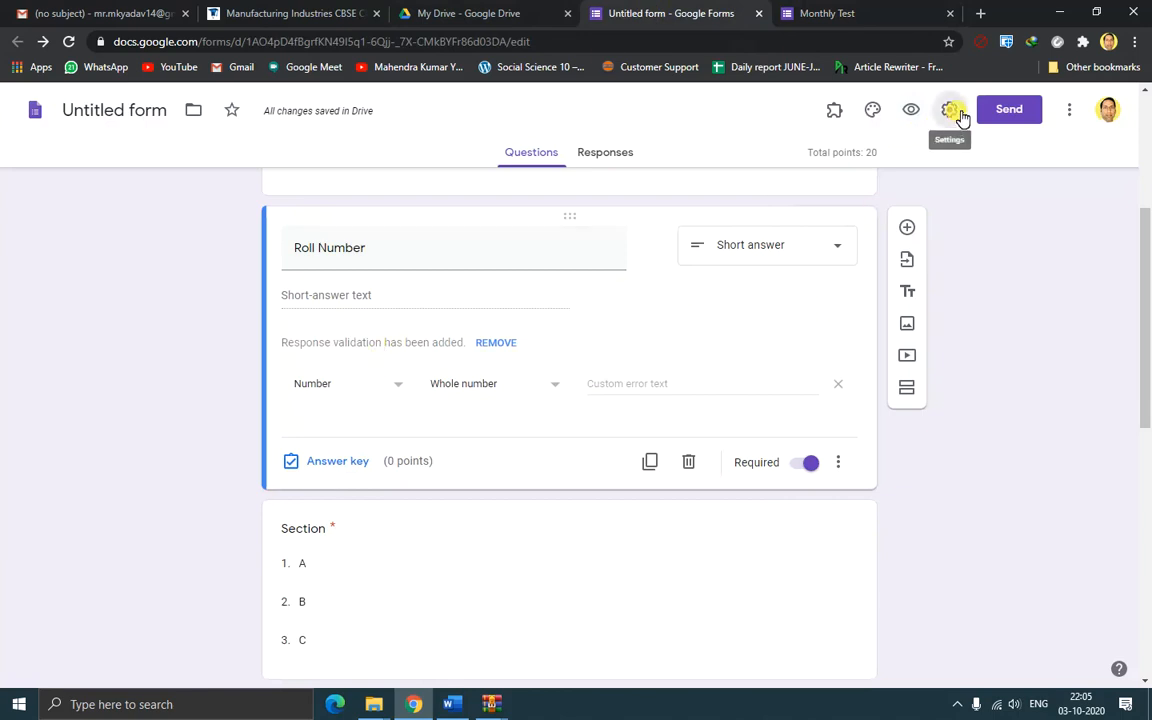
In form settings, turn off the one-response limit and hide the 'submit another response' link
{"action": "left_click", "coordinate": [949, 109]}
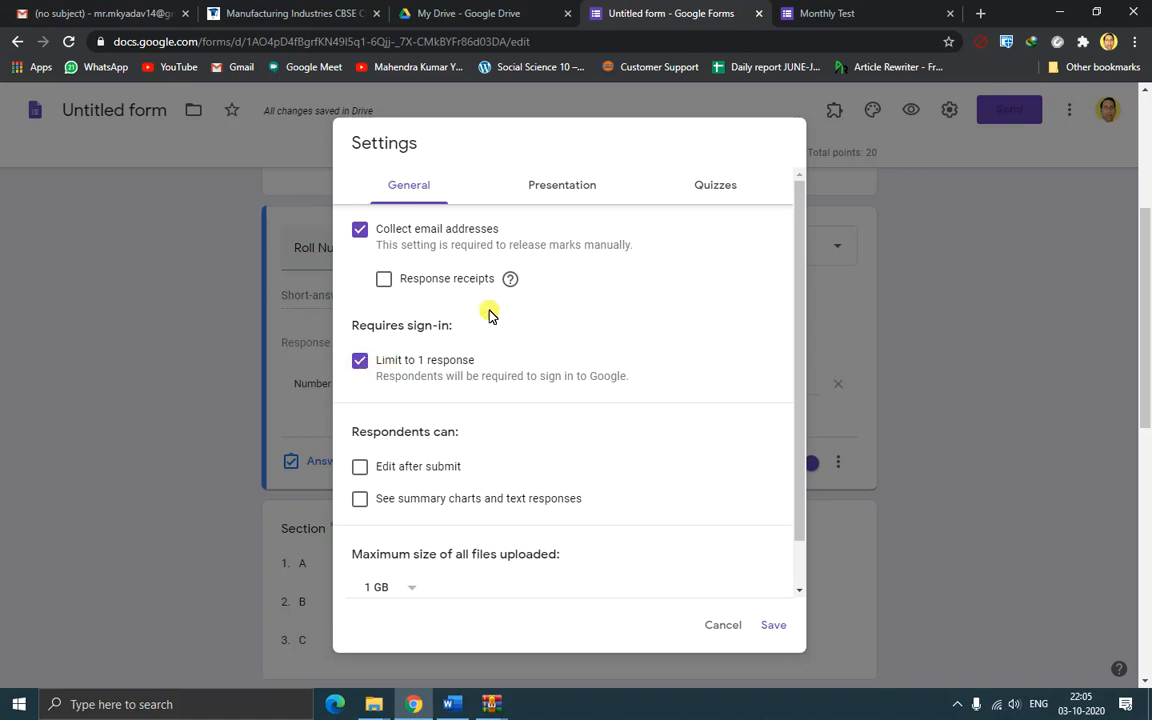
{"action": "left_click", "coordinate": [562, 188]}
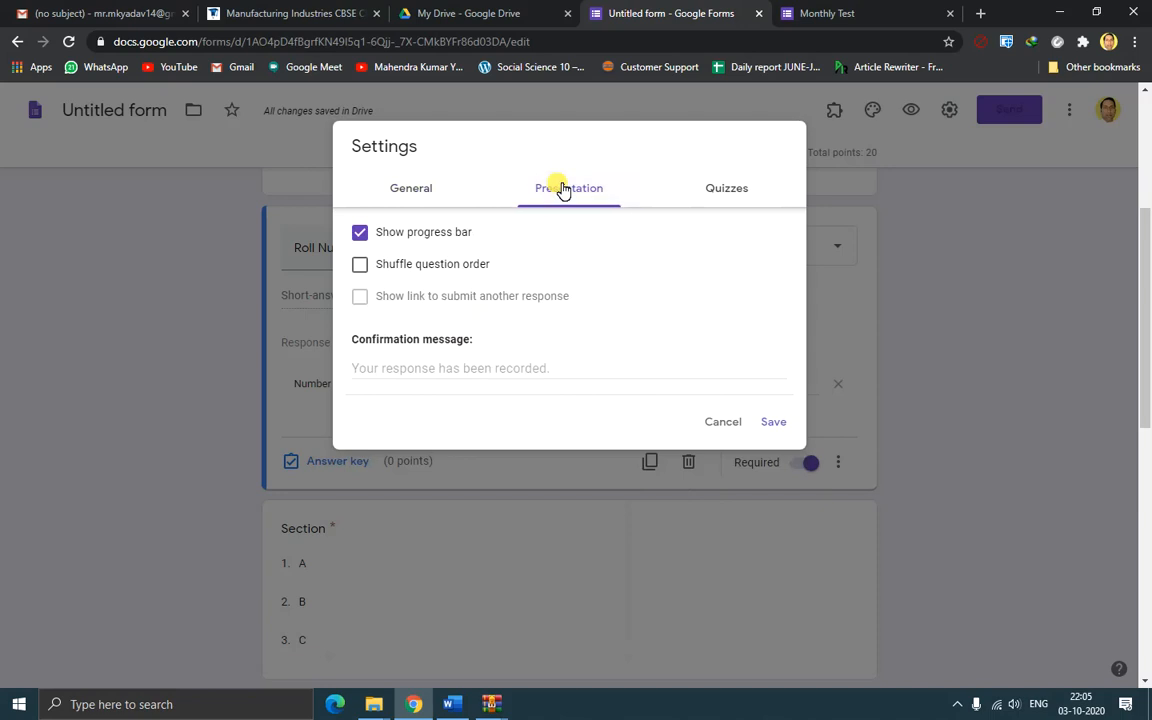
{"action": "left_click", "coordinate": [418, 192]}
{"action": "left_click", "coordinate": [360, 361]}
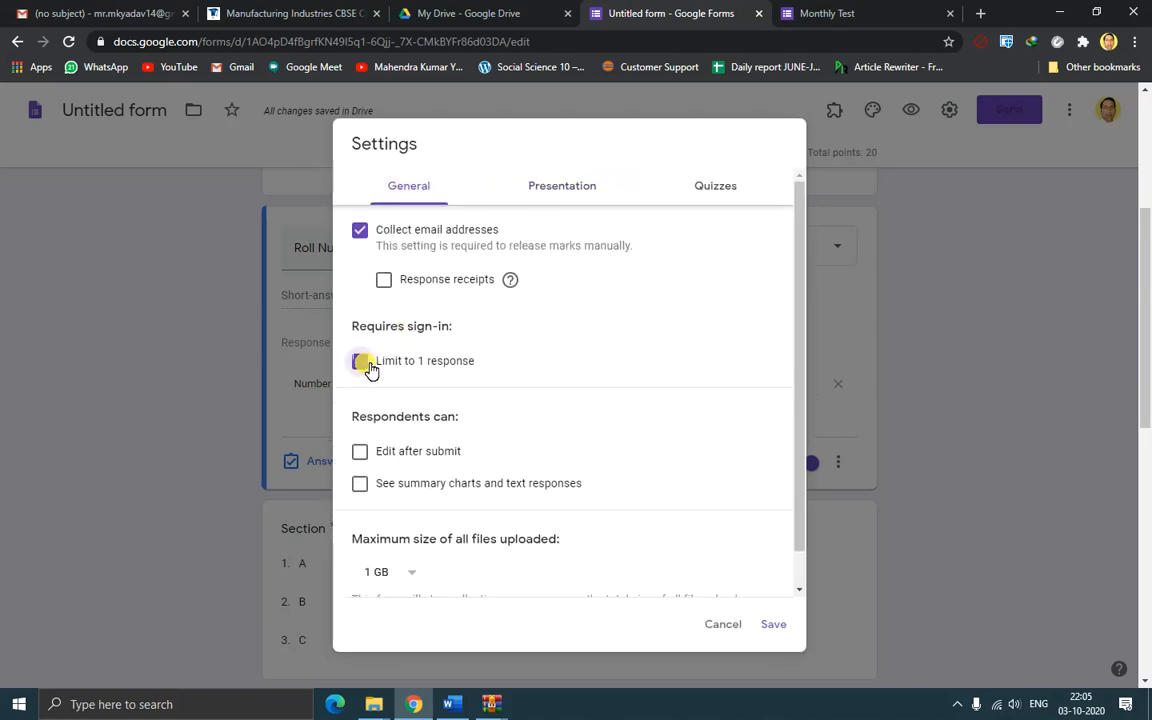
{"action": "left_click", "coordinate": [570, 190]}
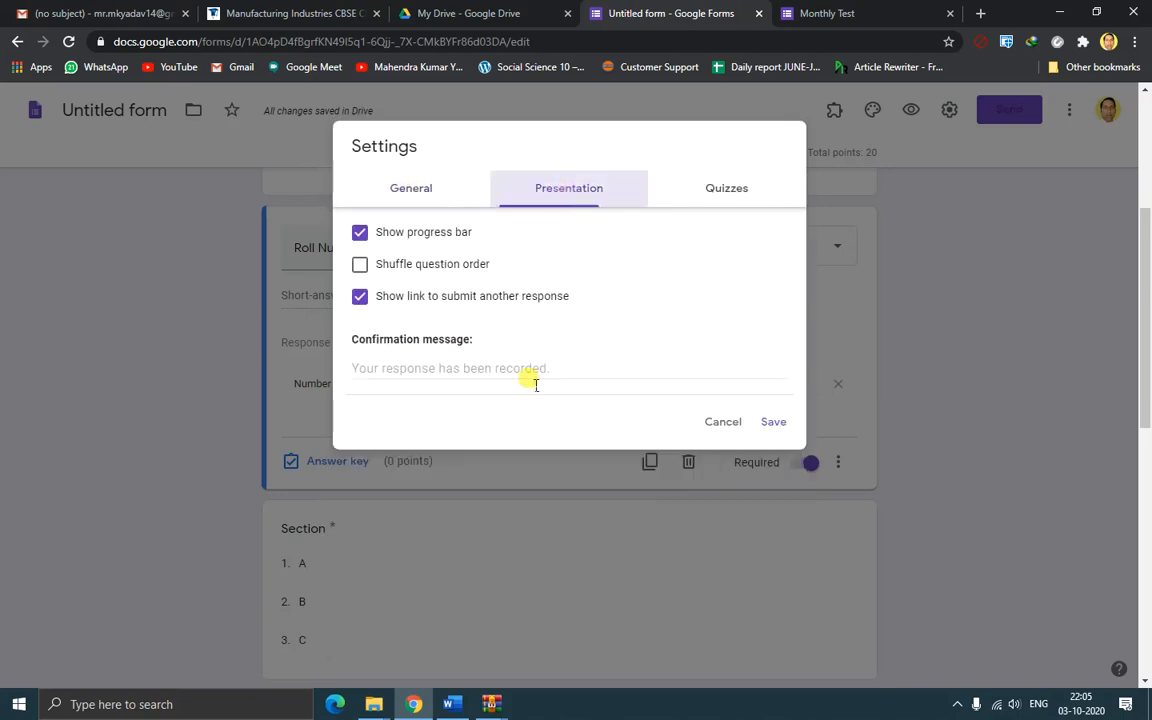
{"action": "left_click", "coordinate": [361, 300]}
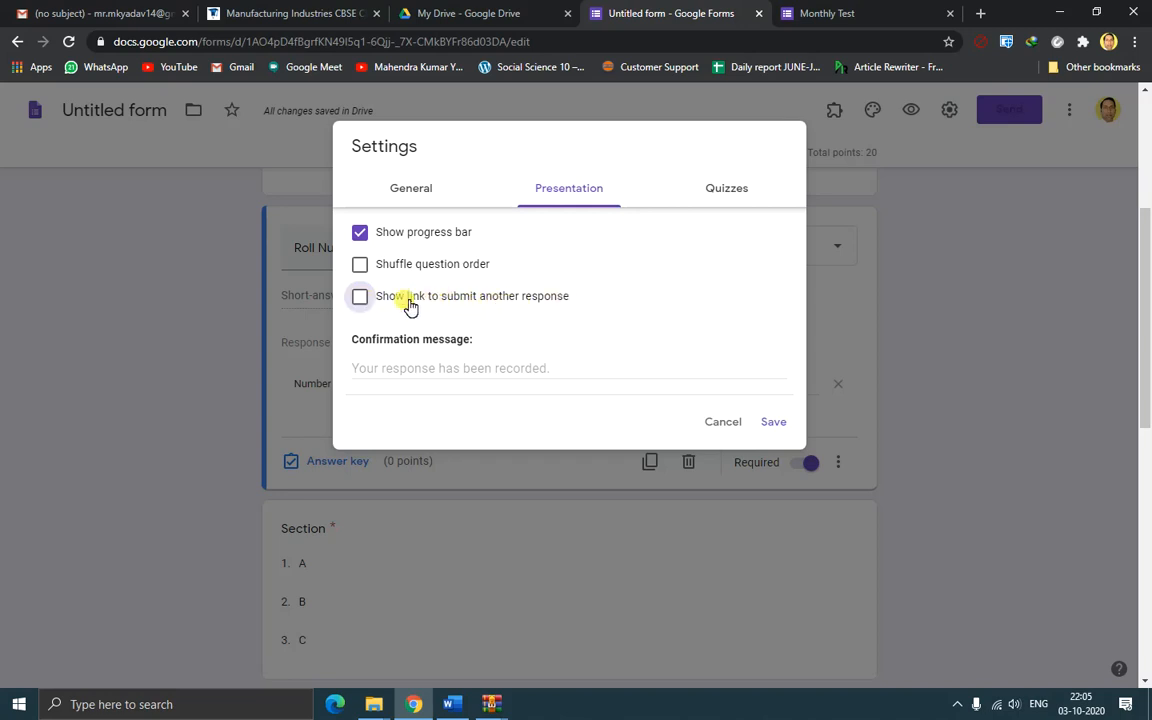
Re-enable limiting each respondent to one response, then switch to the live Monthly Test form
{"action": "left_click", "coordinate": [409, 190]}
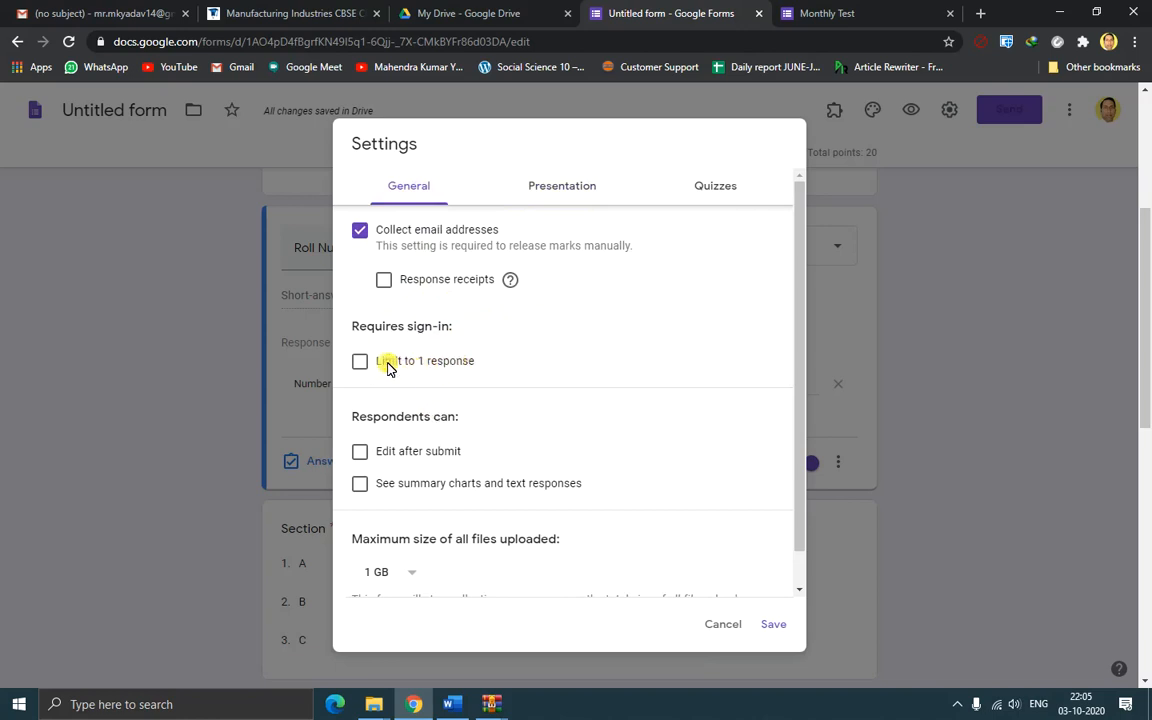
{"action": "left_click", "coordinate": [553, 188]}
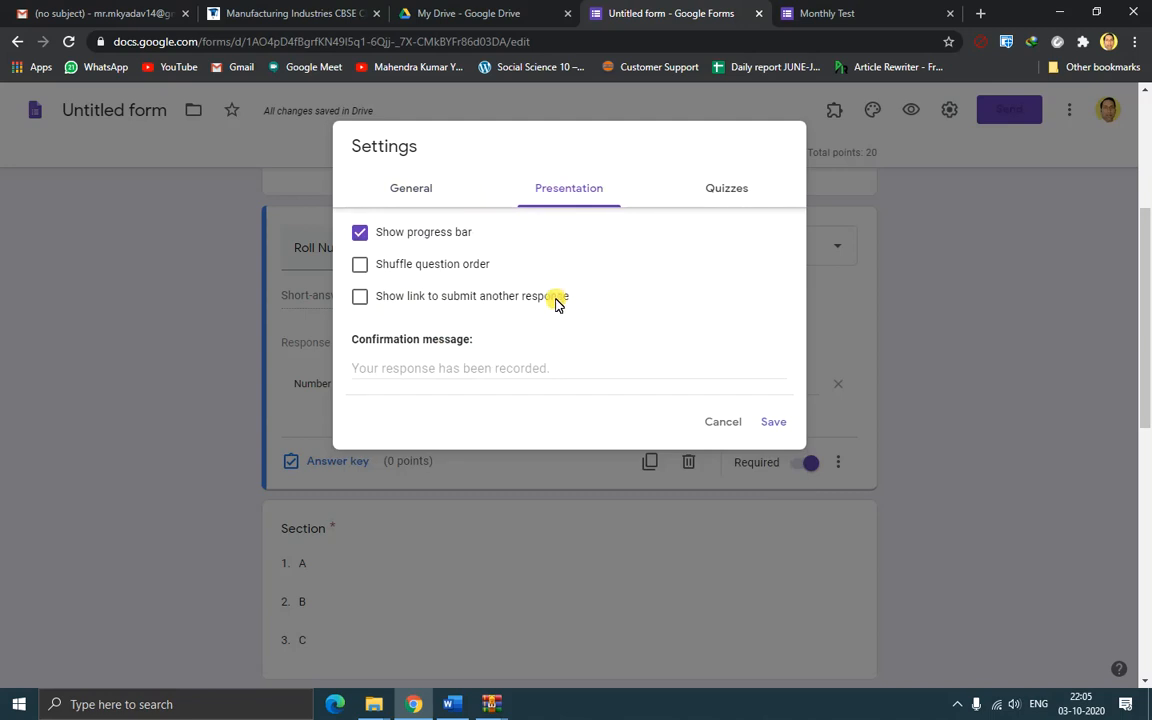
{"action": "left_click", "coordinate": [405, 188]}
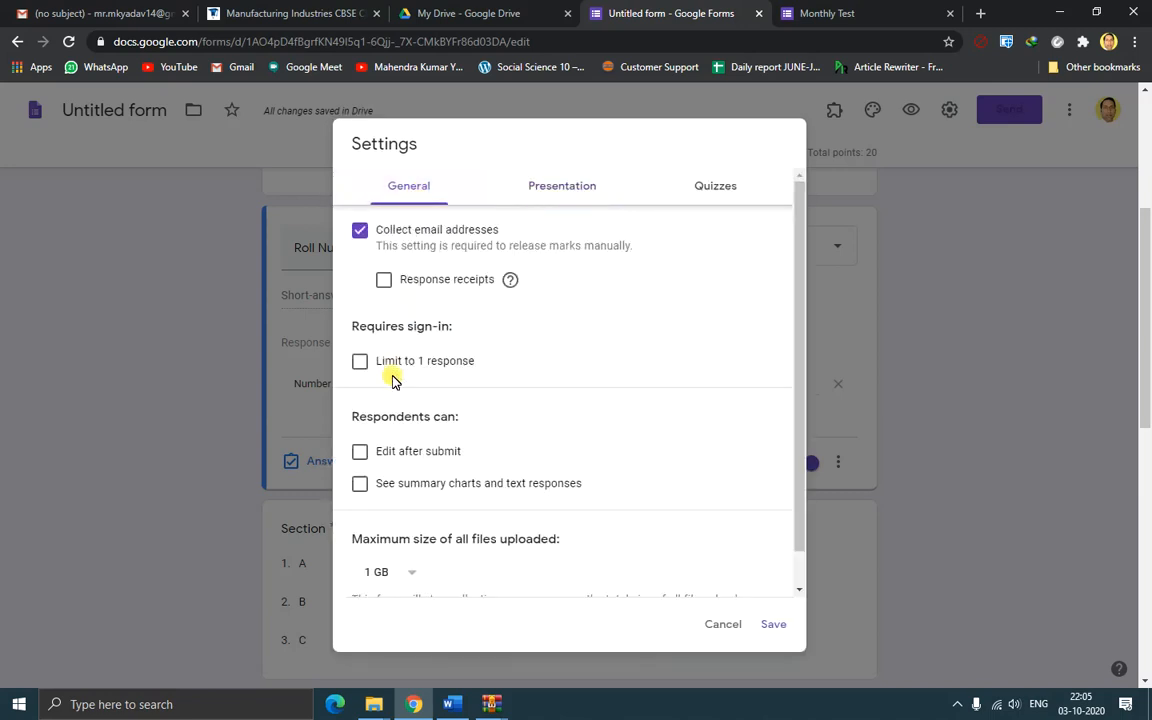
{"action": "left_click", "coordinate": [362, 366]}
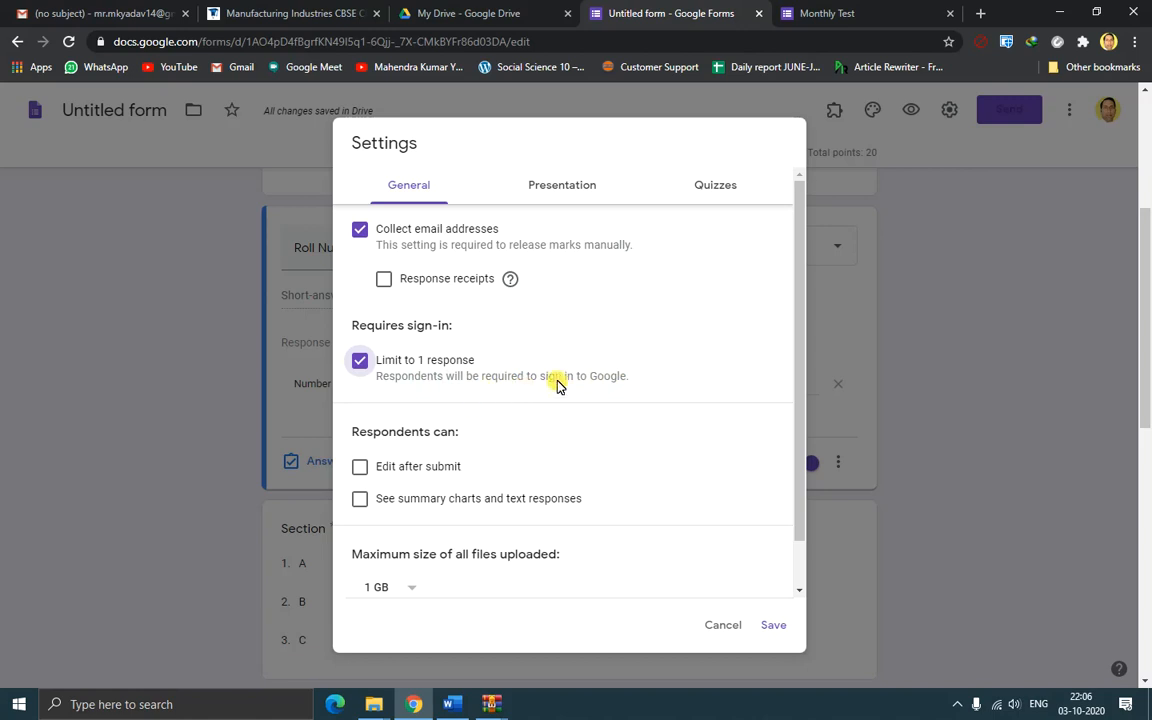
{"action": "left_click", "coordinate": [812, 14]}
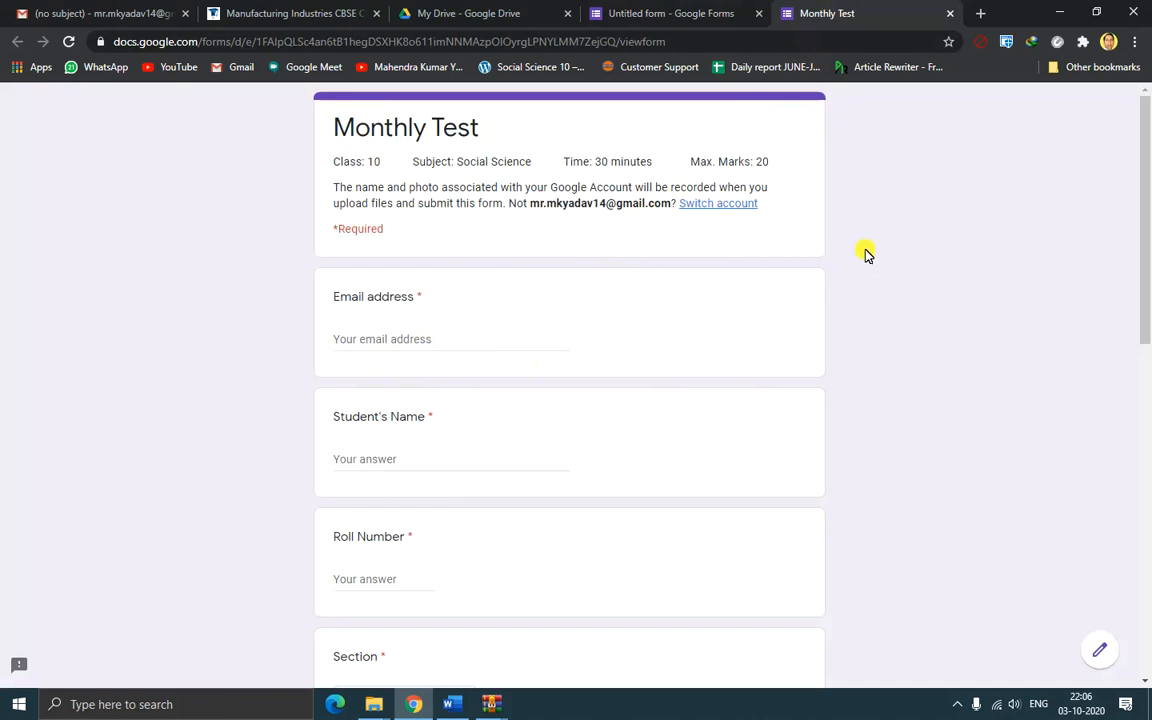
Scroll through the Monthly Test preview, leaving the Email address field empty
{"action": "scroll", "coordinate": [866, 254], "scroll_direction": "down", "scroll_amount": 1}
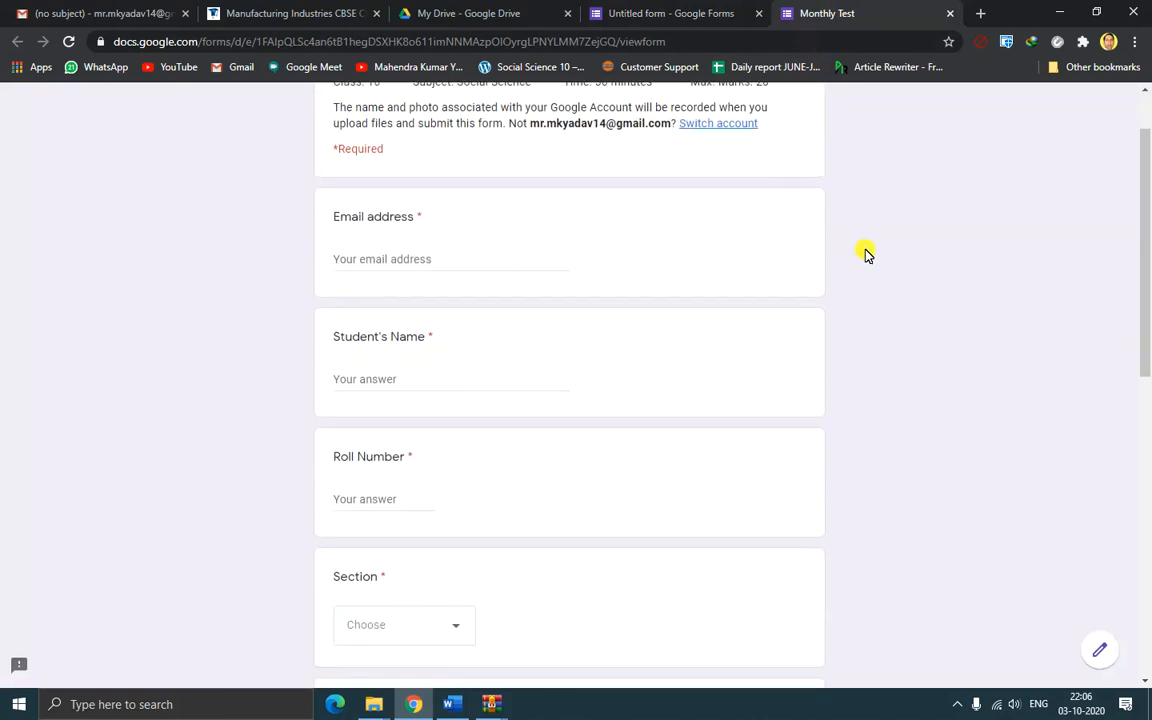
{"action": "scroll", "coordinate": [866, 254], "scroll_direction": "down", "scroll_amount": 3}
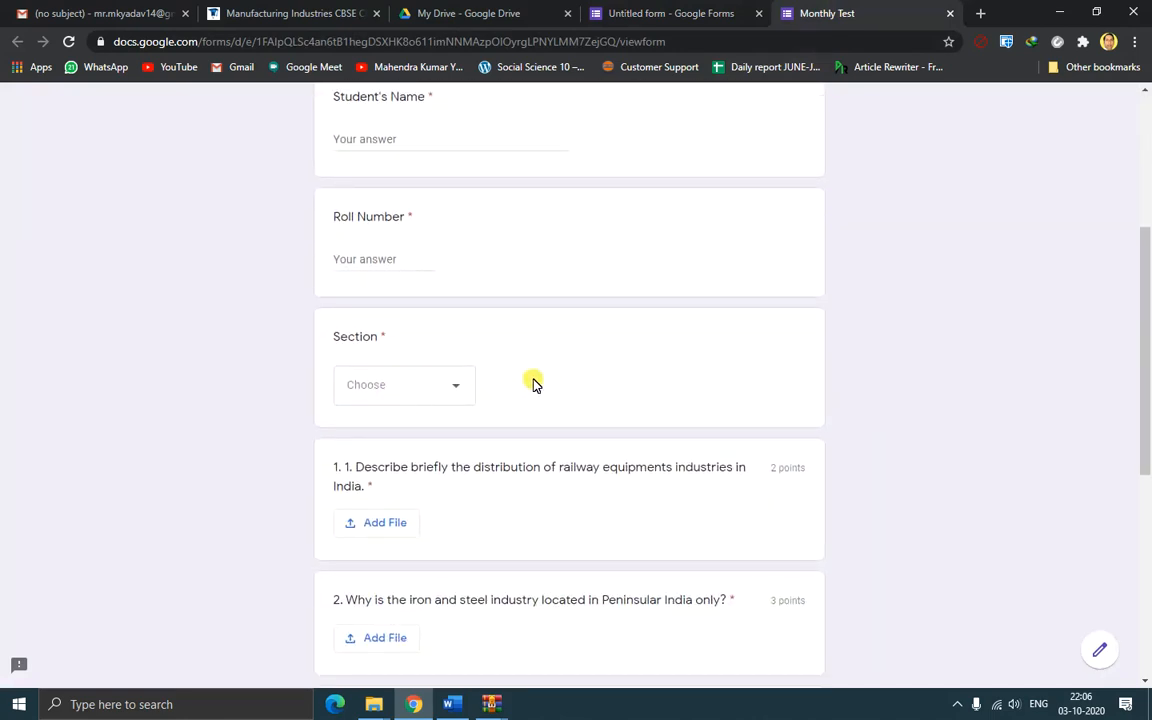
{"action": "scroll", "coordinate": [510, 395], "scroll_direction": "up", "scroll_amount": 4}
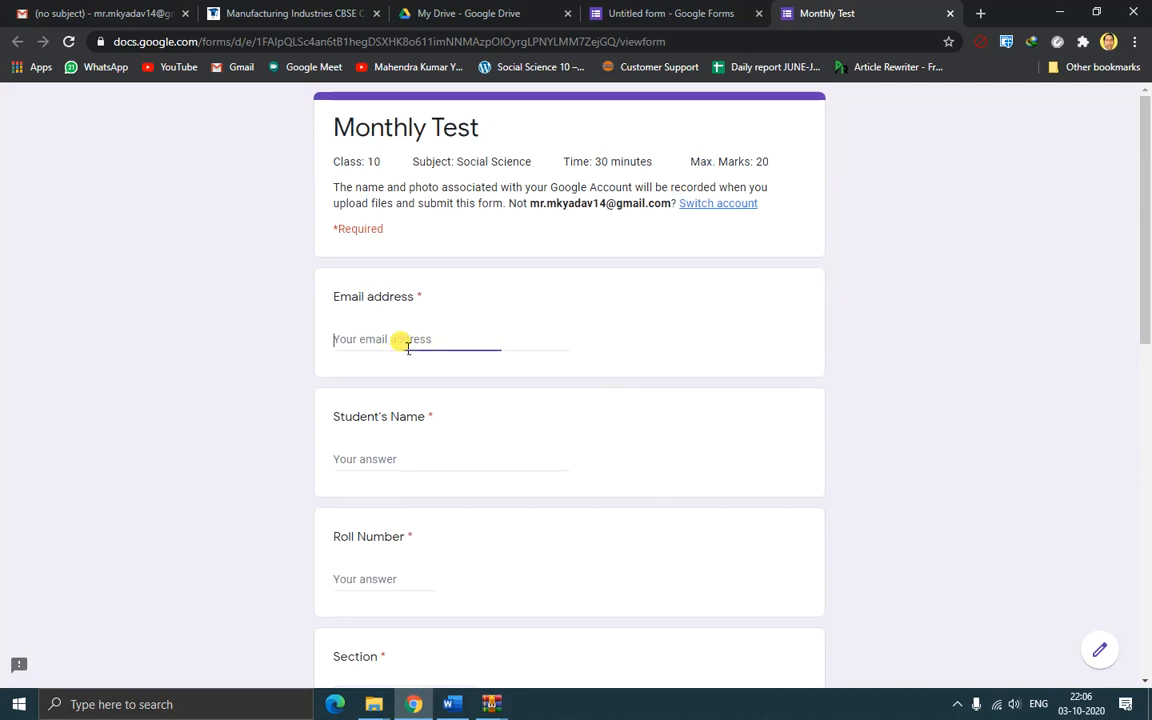
{"action": "left_click", "coordinate": [398, 448]}
{"action": "scroll", "coordinate": [470, 415], "scroll_direction": "down", "scroll_amount": 2}
{"action": "scroll", "coordinate": [617, 445], "scroll_direction": "down", "scroll_amount": 2}
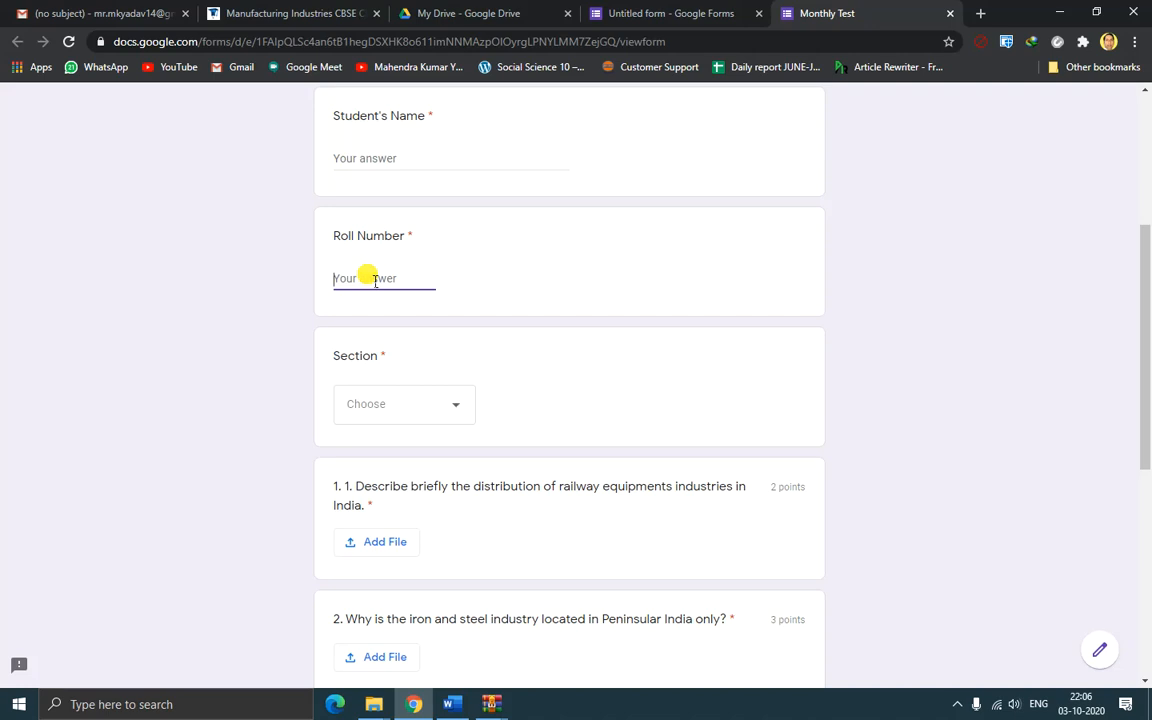
Test Roll Number by entering 'k' and then '3.5', deleting each one
{"action": "type", "text": "k"}
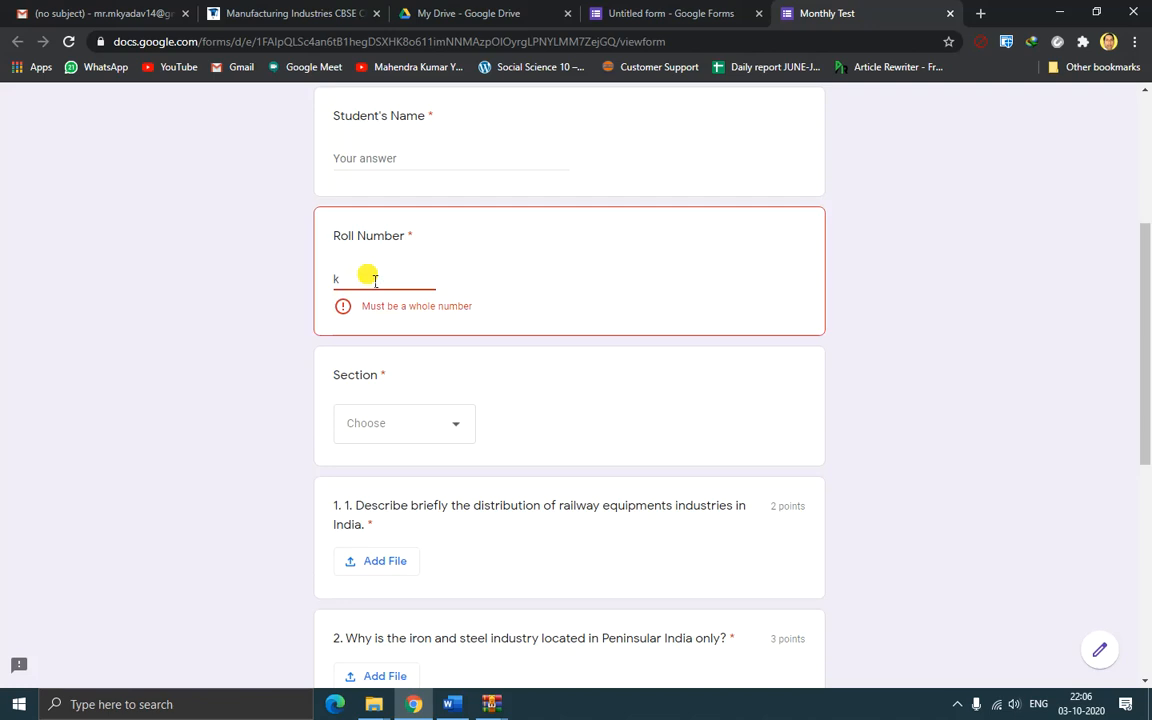
{"action": "key", "text": "BackSpace"}
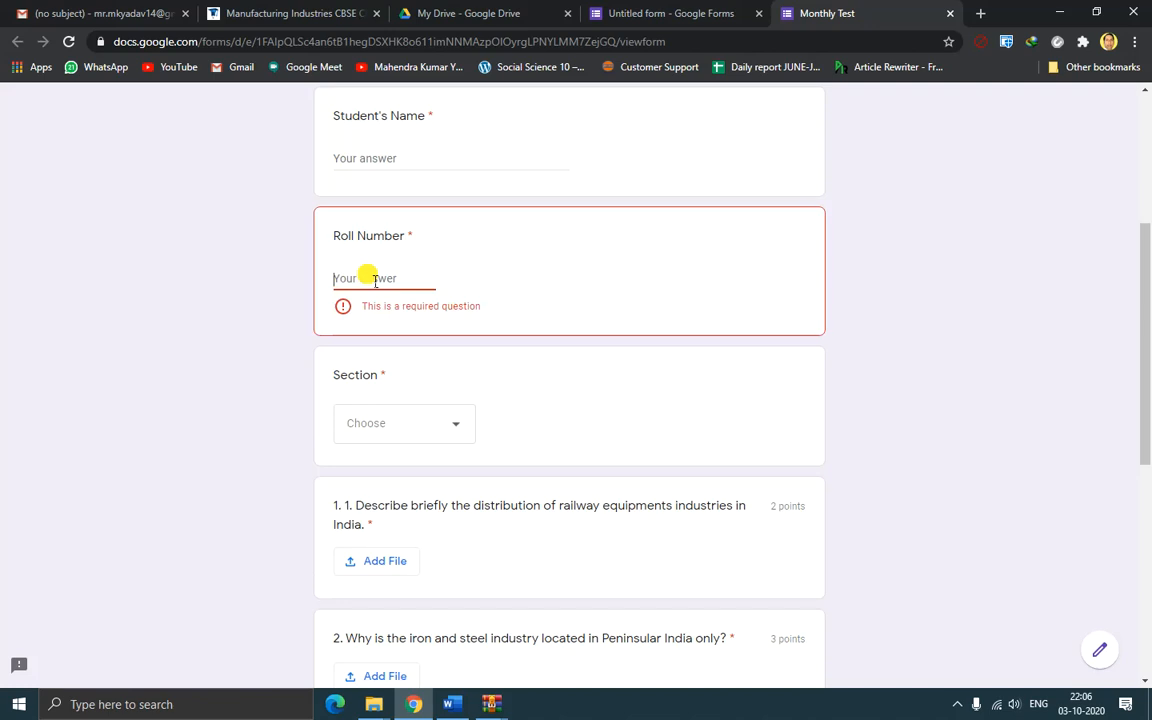
{"action": "type", "text": "3"}
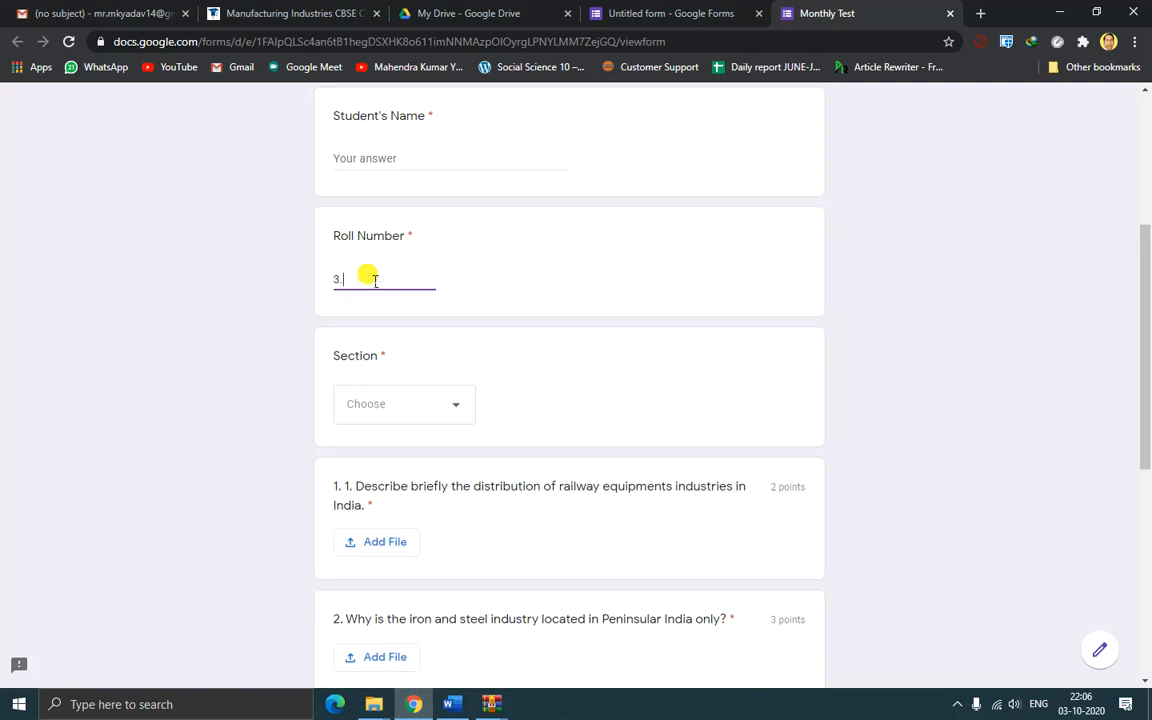
{"action": "type", "text": ".5"}
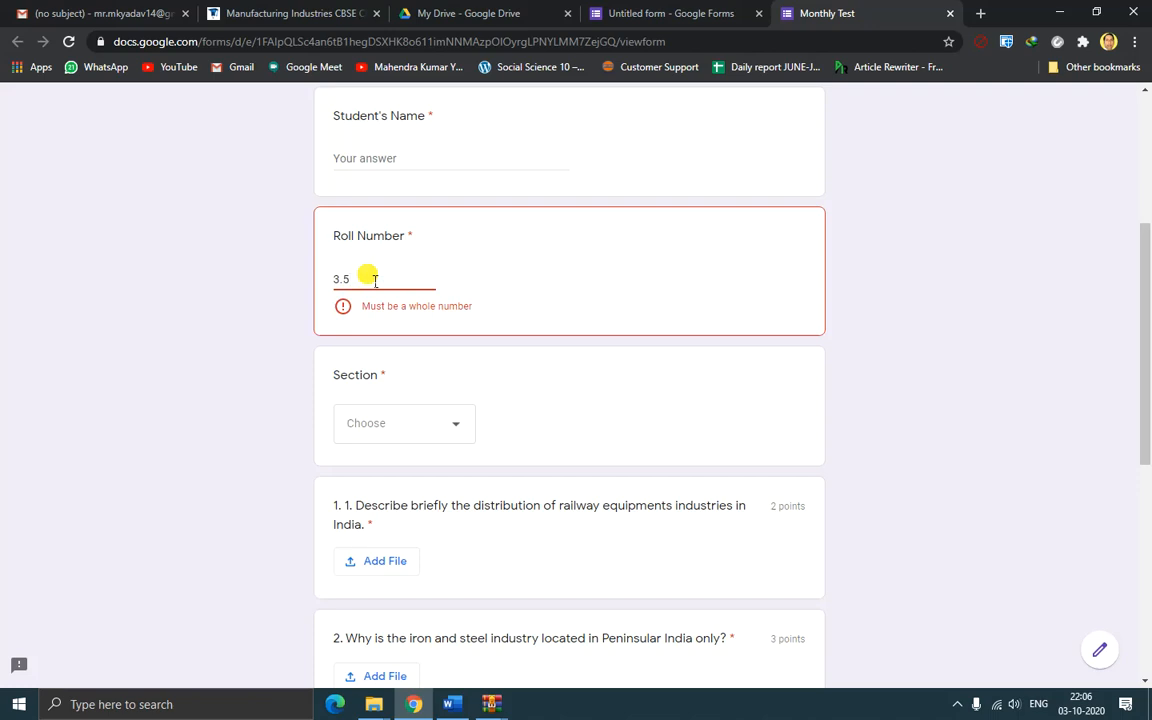
{"action": "key", "text": "BackSpace"}
{"action": "key", "text": "BackSpace"}
{"action": "key", "text": "BackSpace"}
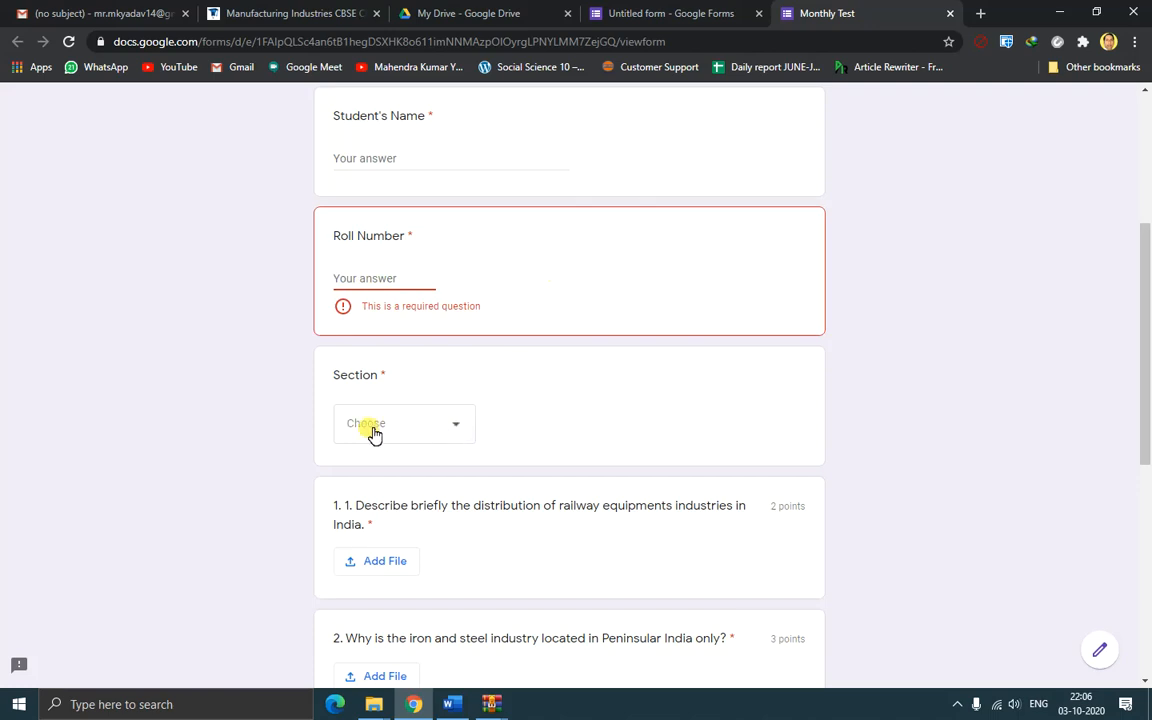
Open and dismiss the Section dropdown without choosing, so its required warning appears
{"action": "left_click", "coordinate": [463, 428]}
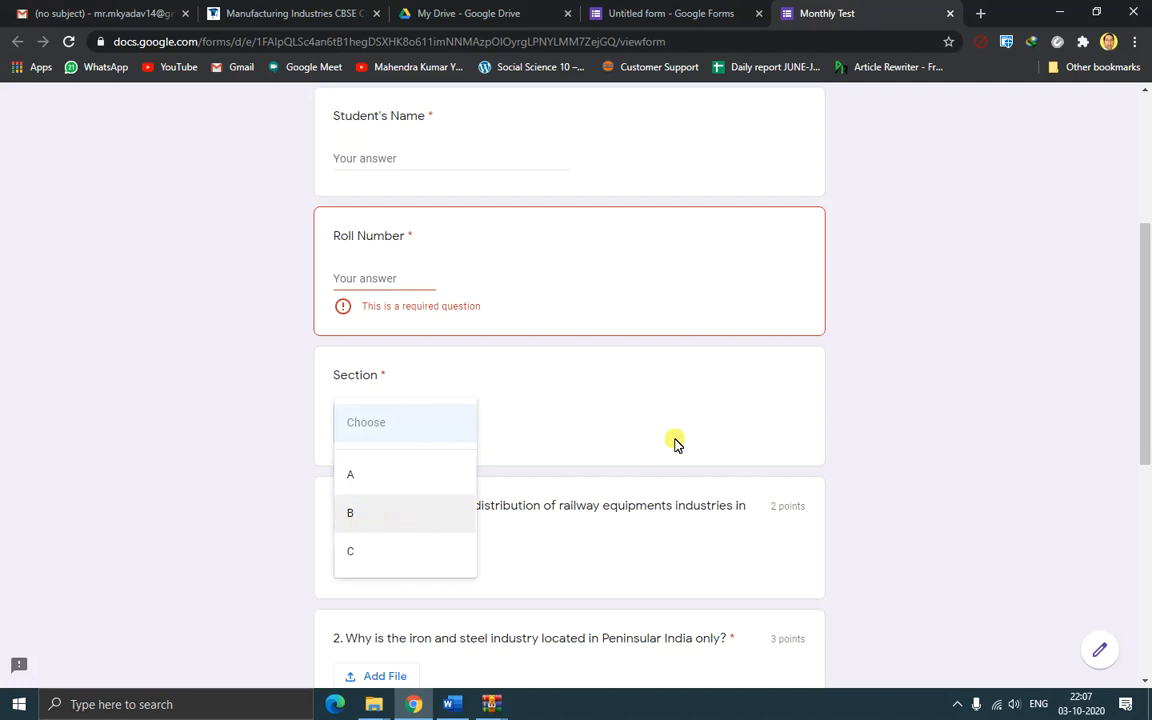
{"action": "left_click", "coordinate": [883, 388]}
{"action": "scroll", "coordinate": [895, 465], "scroll_direction": "down", "scroll_amount": 2}
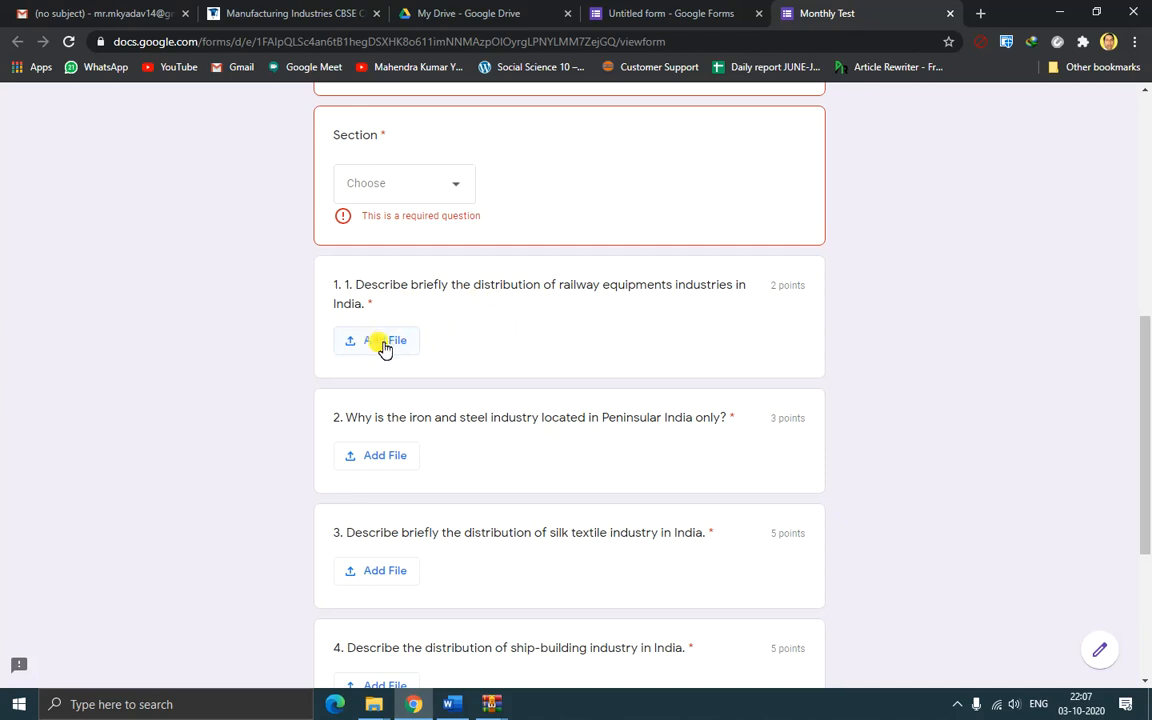
{"action": "left_click", "coordinate": [384, 348]}
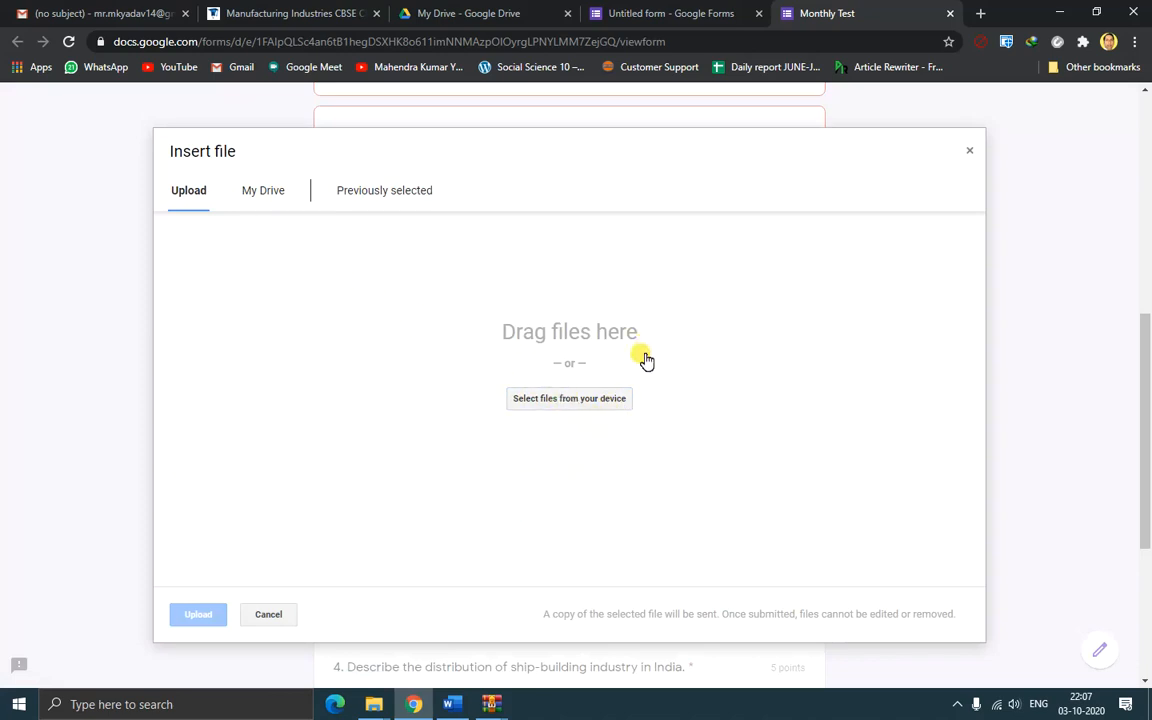
{"action": "left_click", "coordinate": [560, 400]}
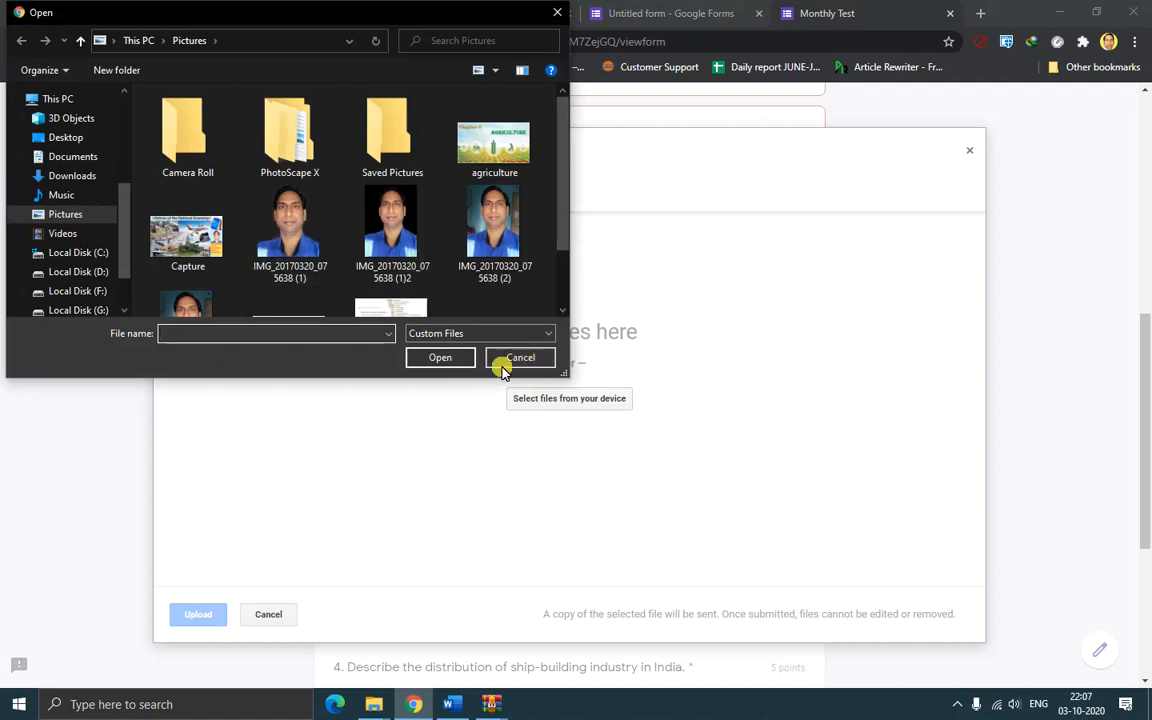
{"action": "left_click", "coordinate": [534, 360]}
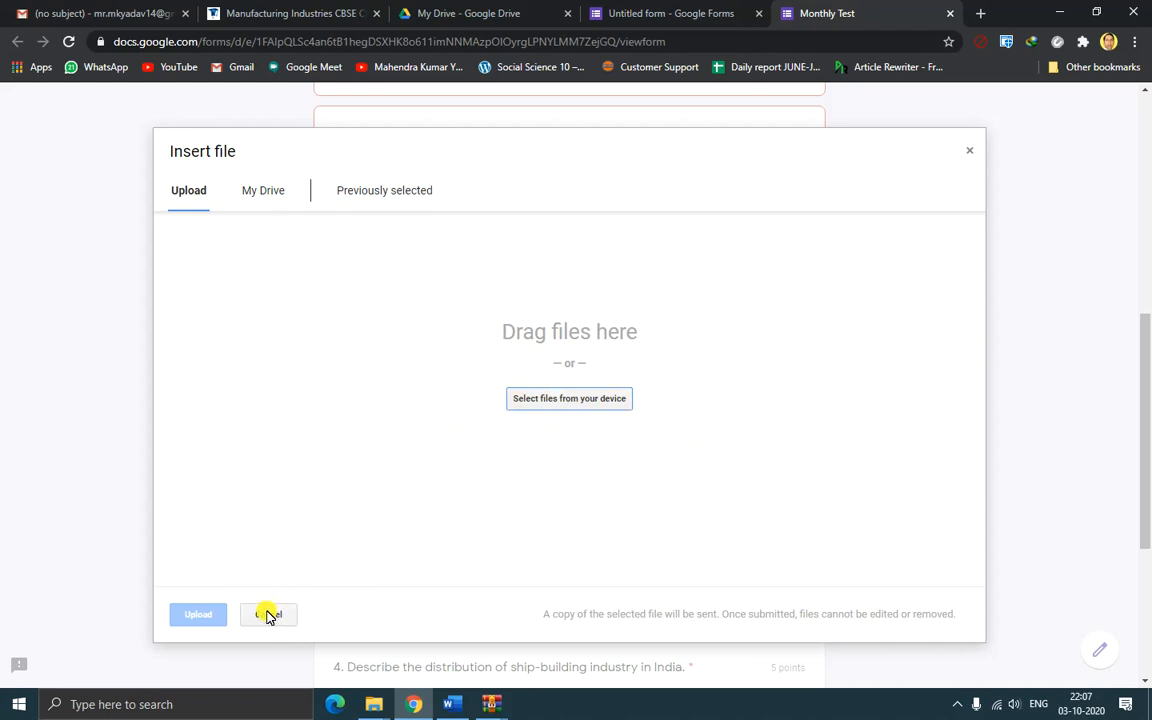
{"action": "left_click", "coordinate": [268, 615]}
{"action": "scroll", "coordinate": [1005, 420], "scroll_direction": "down", "scroll_amount": 5}
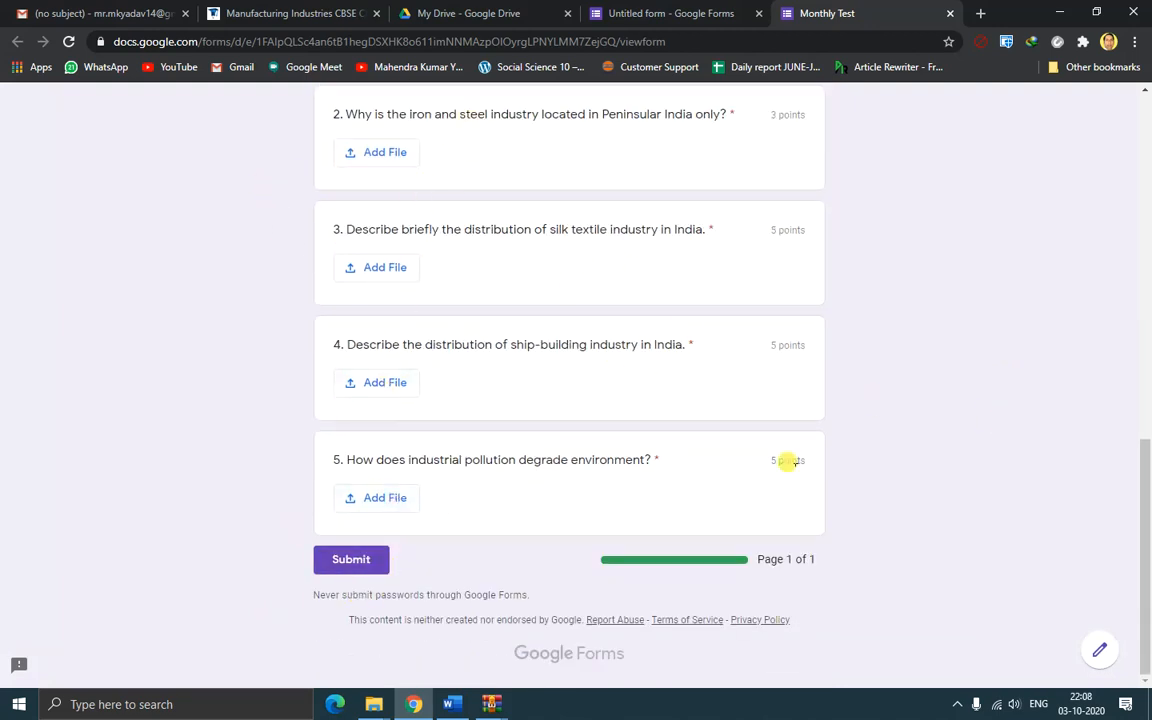
Review the flagged required questions in the Monthly Test preview, then return to the Untitled form
{"action": "scroll", "coordinate": [890, 380], "scroll_direction": "up", "scroll_amount": 15}
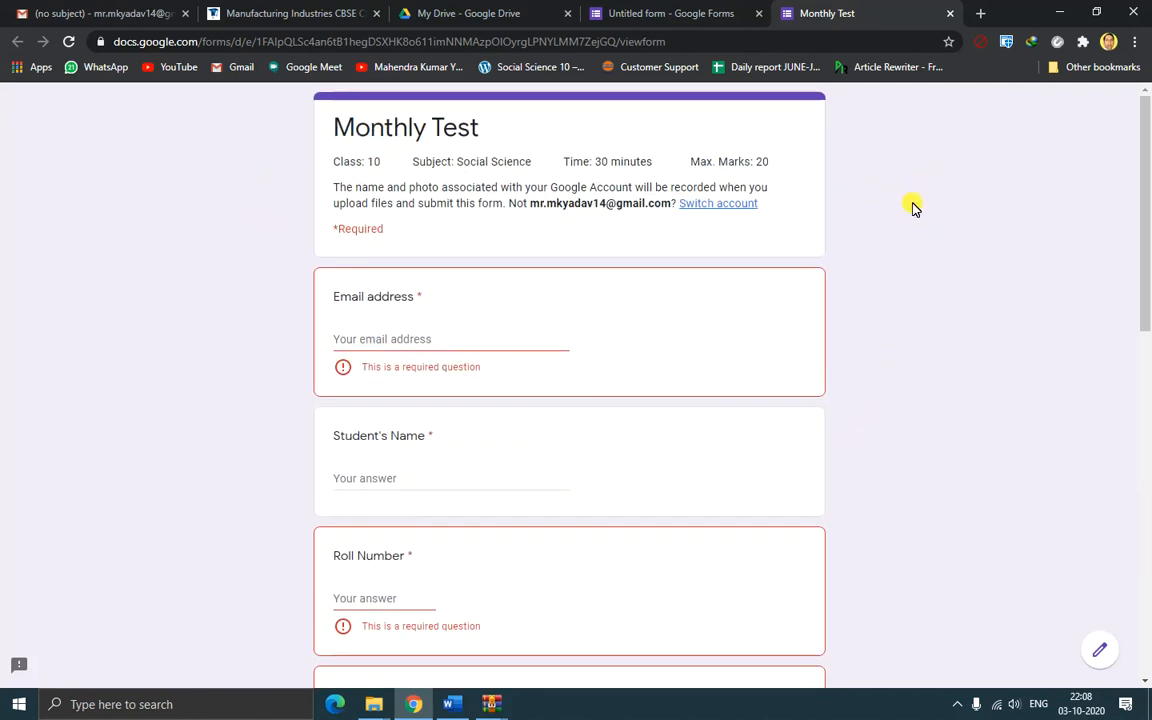
{"action": "scroll", "coordinate": [872, 275], "scroll_direction": "down", "scroll_amount": 15}
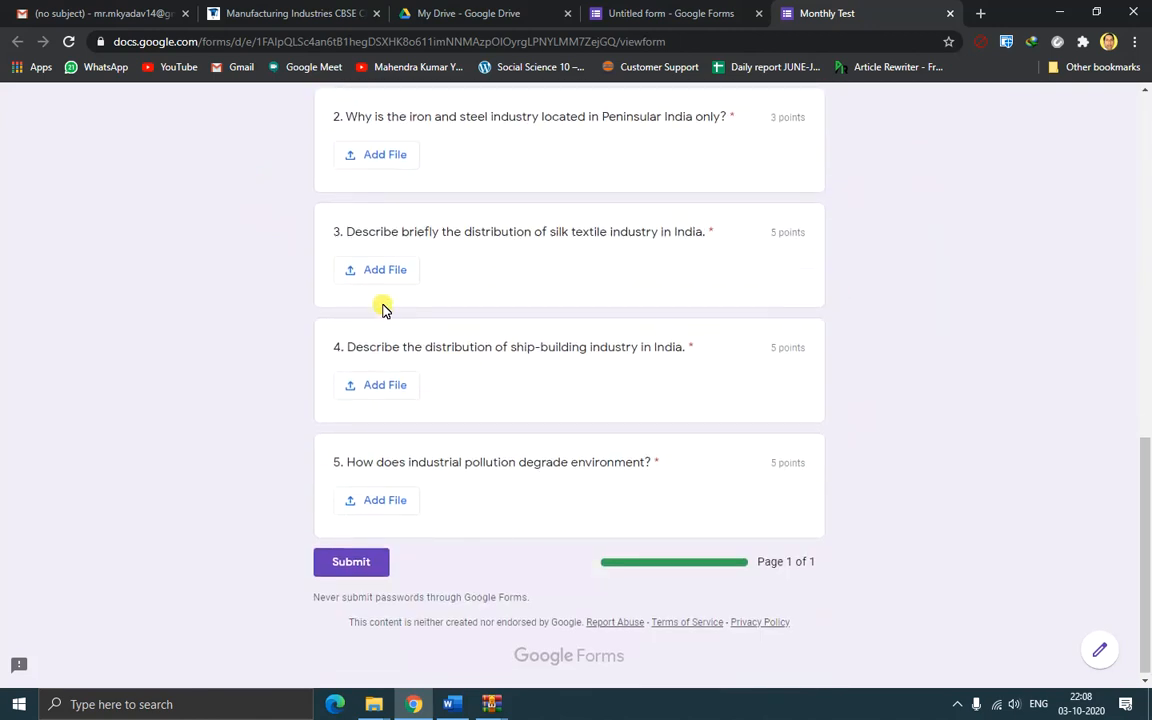
{"action": "scroll", "coordinate": [897, 298], "scroll_direction": "up", "scroll_amount": 2}
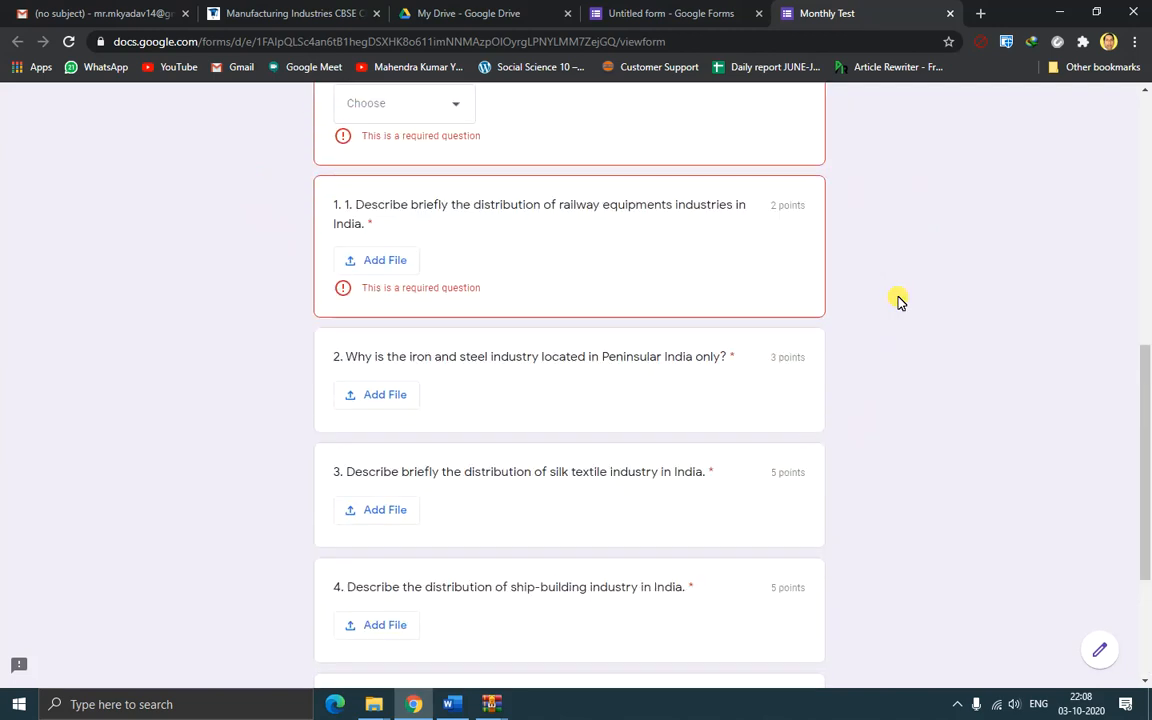
{"action": "scroll", "coordinate": [896, 305], "scroll_direction": "down", "scroll_amount": 3}
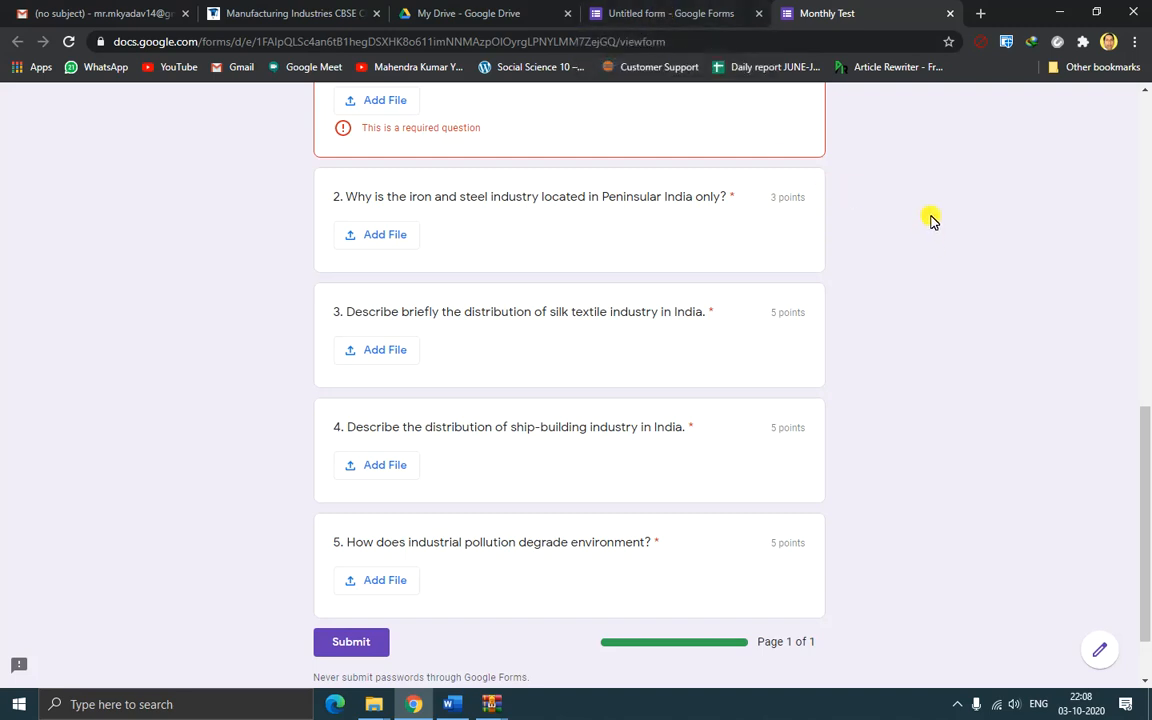
{"action": "scroll", "coordinate": [930, 220], "scroll_direction": "up", "scroll_amount": 3}
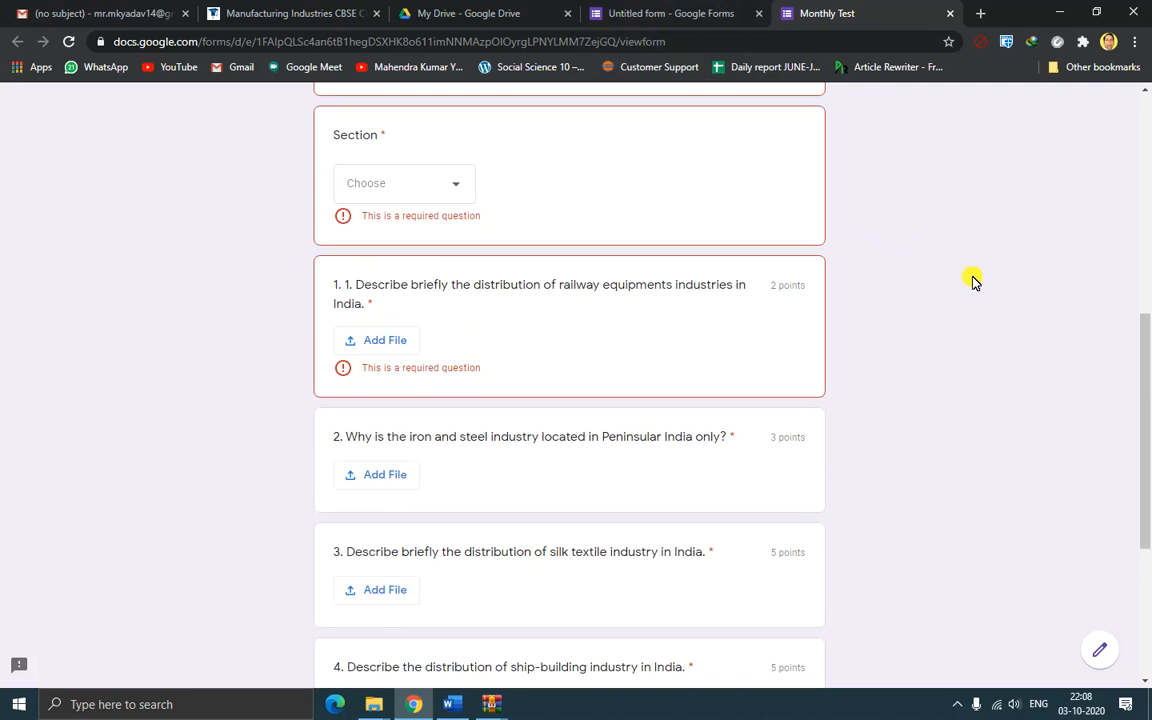
{"action": "scroll", "coordinate": [972, 280], "scroll_direction": "up", "scroll_amount": 7}
{"action": "scroll", "coordinate": [953, 268], "scroll_direction": "down", "scroll_amount": 3}
{"action": "scroll", "coordinate": [953, 268], "scroll_direction": "up", "scroll_amount": 1}
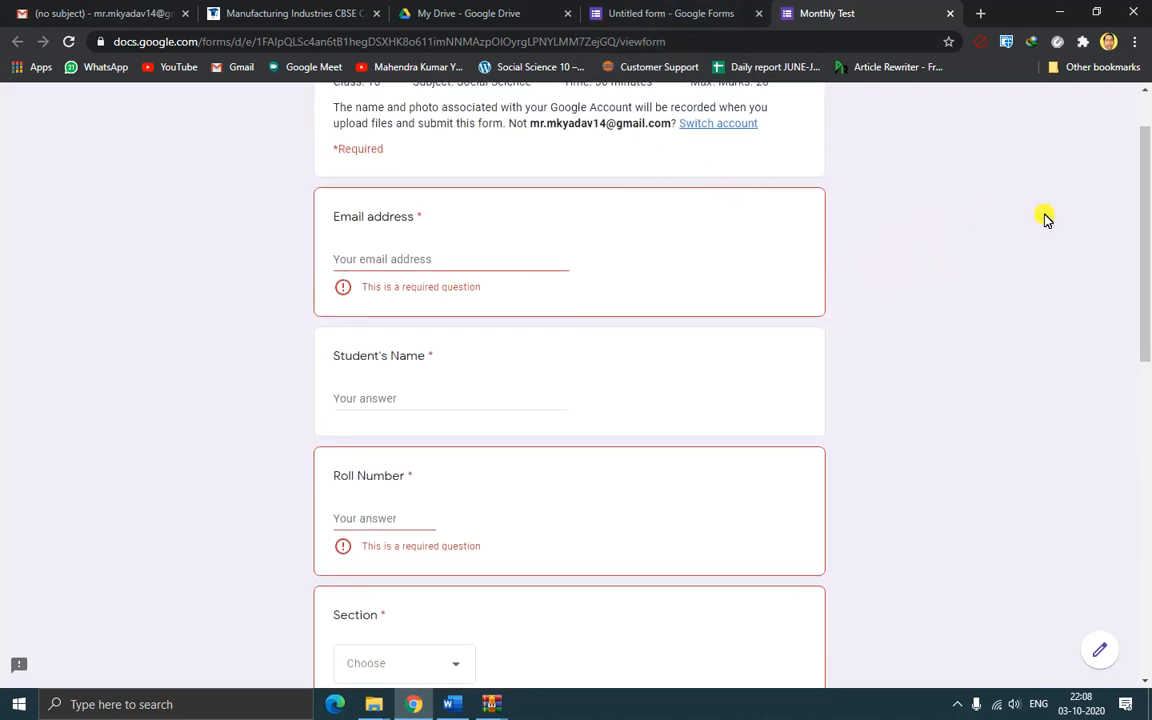
{"action": "scroll", "coordinate": [1000, 308], "scroll_direction": "down", "scroll_amount": 2}
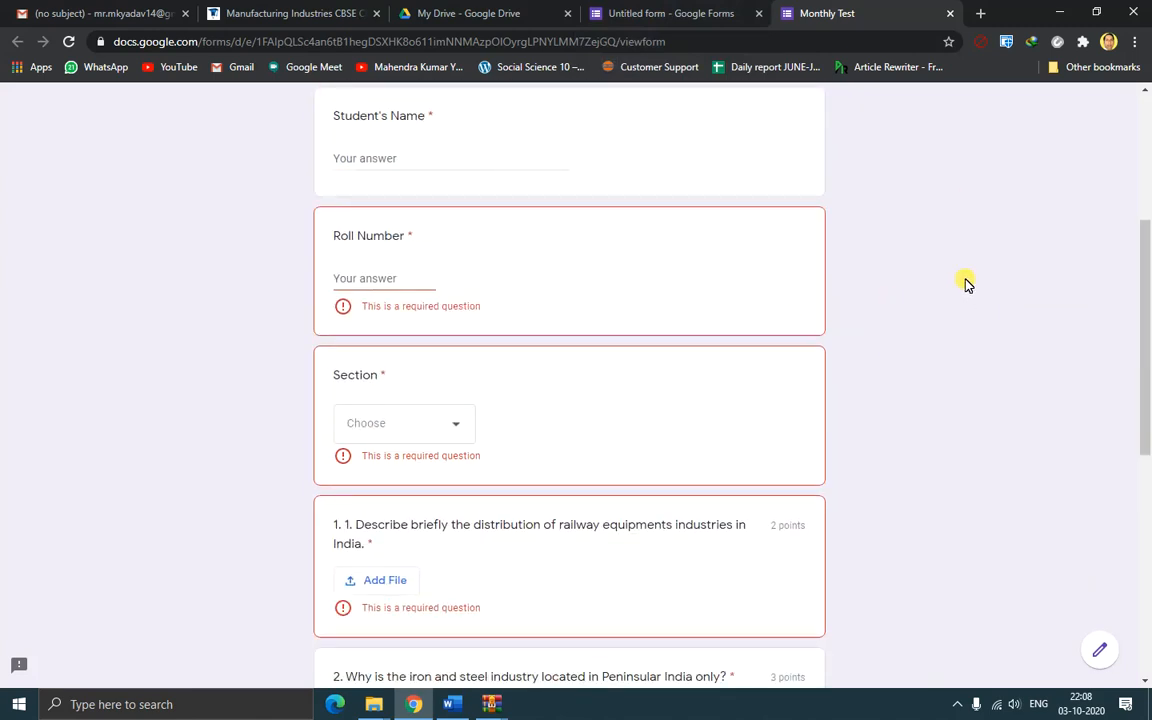
{"action": "scroll", "coordinate": [960, 275], "scroll_direction": "up", "scroll_amount": 2}
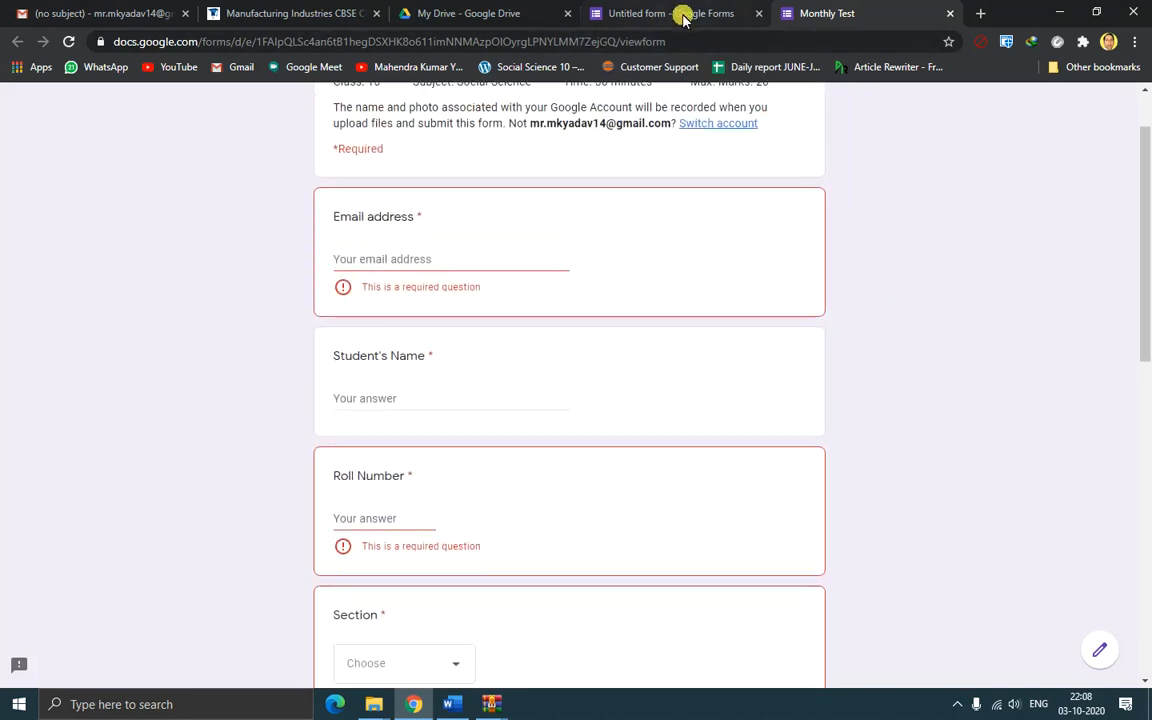
{"action": "left_click", "coordinate": [681, 13]}
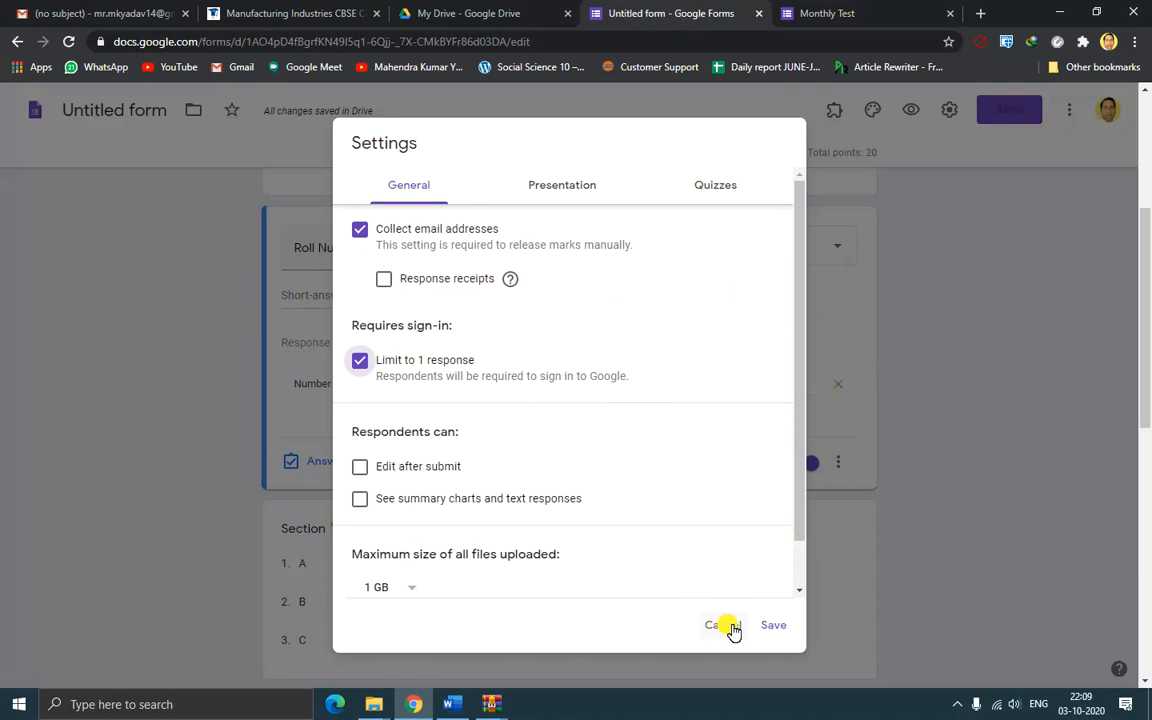
Cancel the Settings dialog without saving to return to the question editor
{"action": "left_click", "coordinate": [733, 627]}
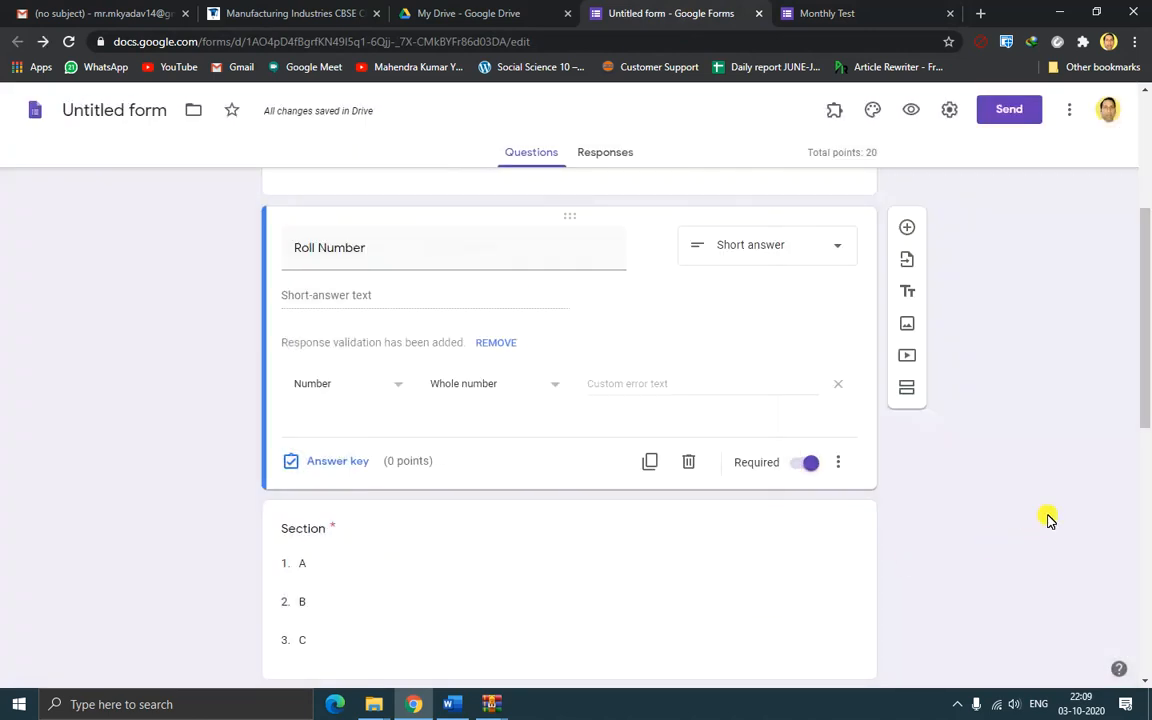